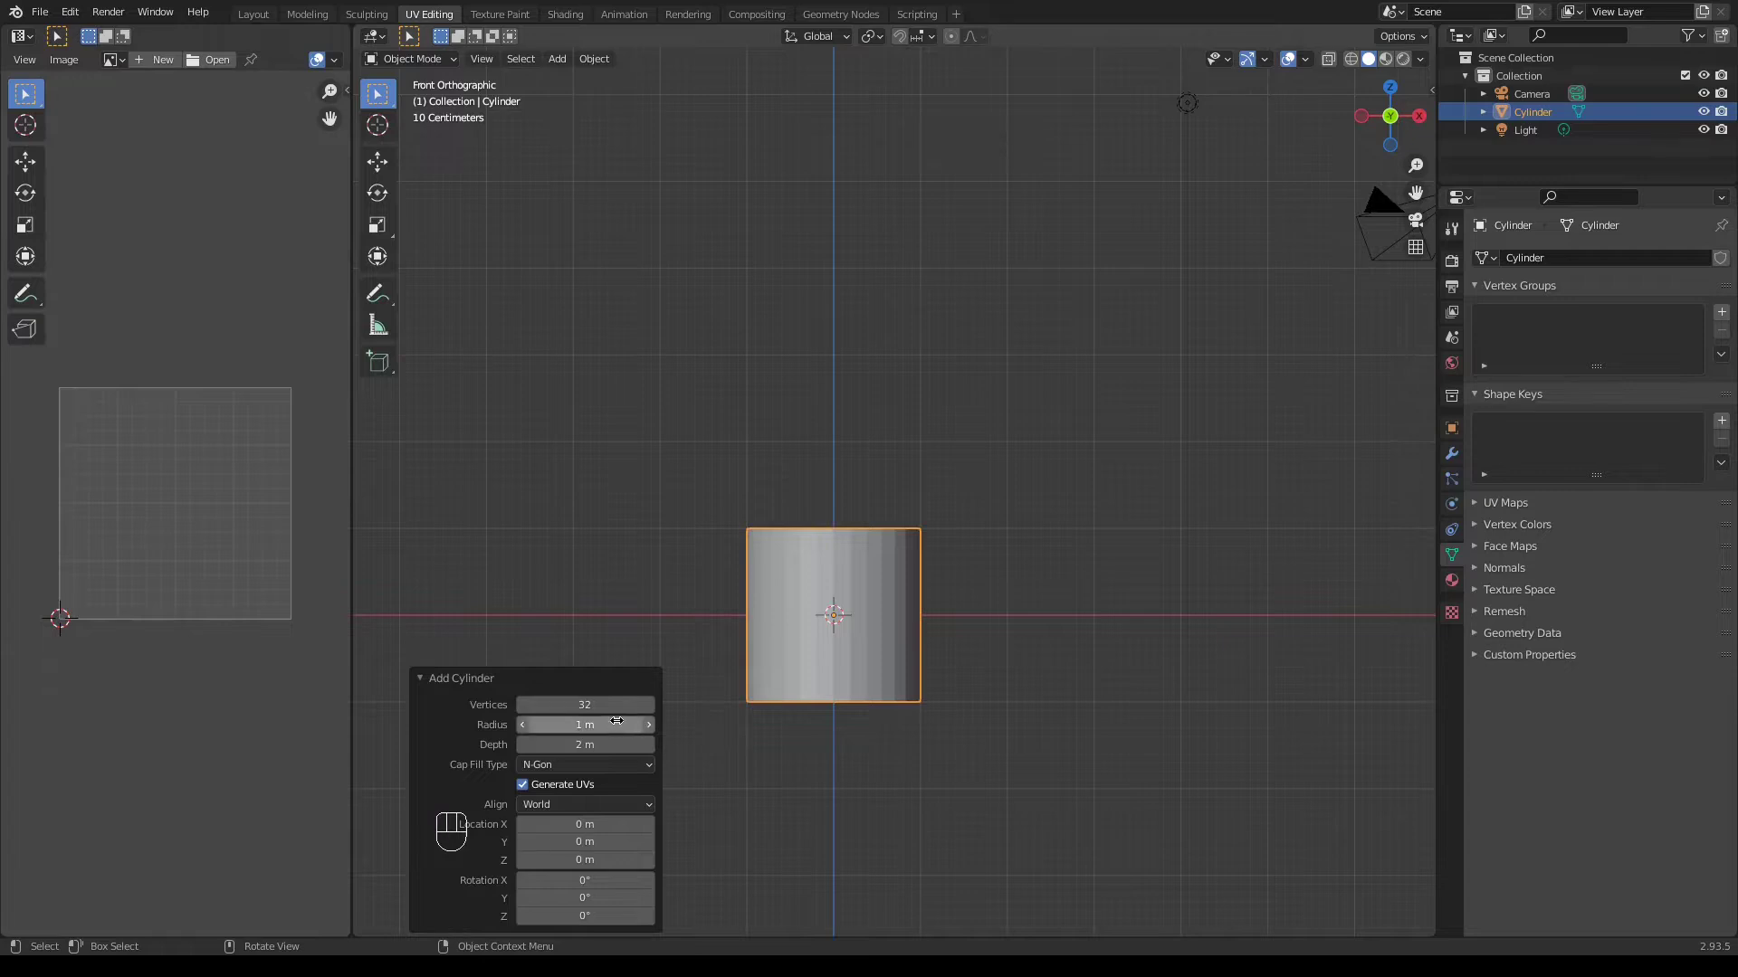
# Raise the new cylinder's vertex count to 120 and scale the cylinder by 2.5 along Z
pyautogui.moveTo(568, 705); pyautogui.dragTo(612, 706)
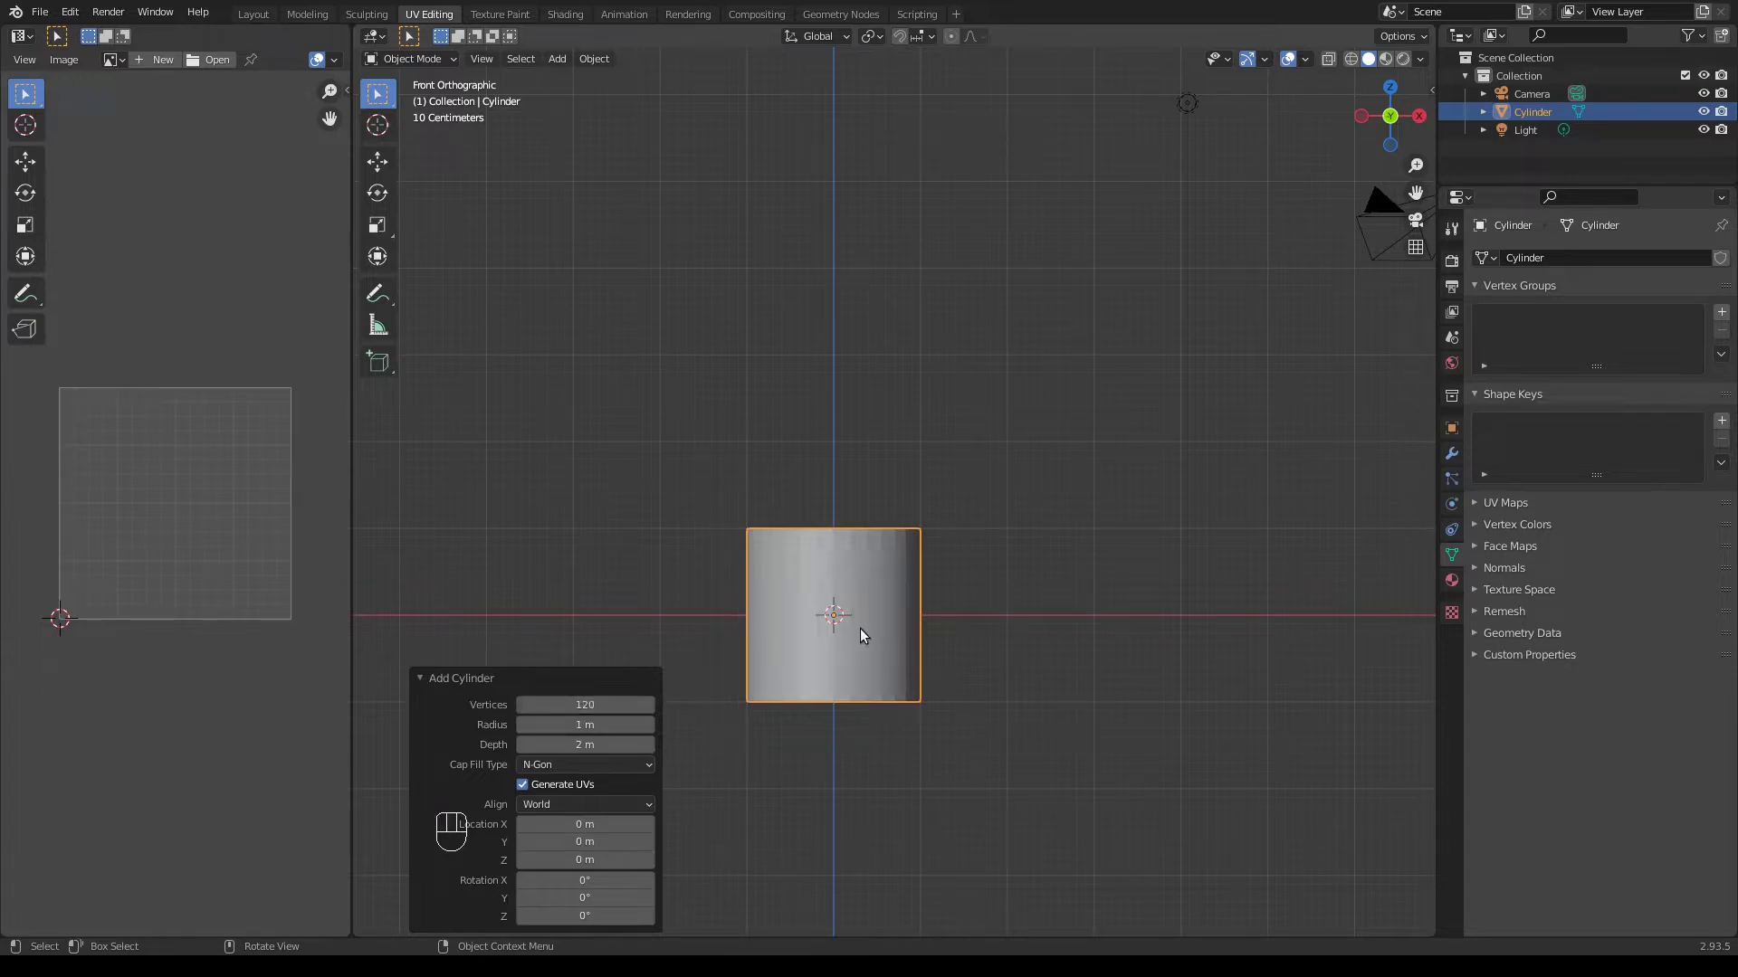
pyautogui.click(860, 628)
pyautogui.press('s')
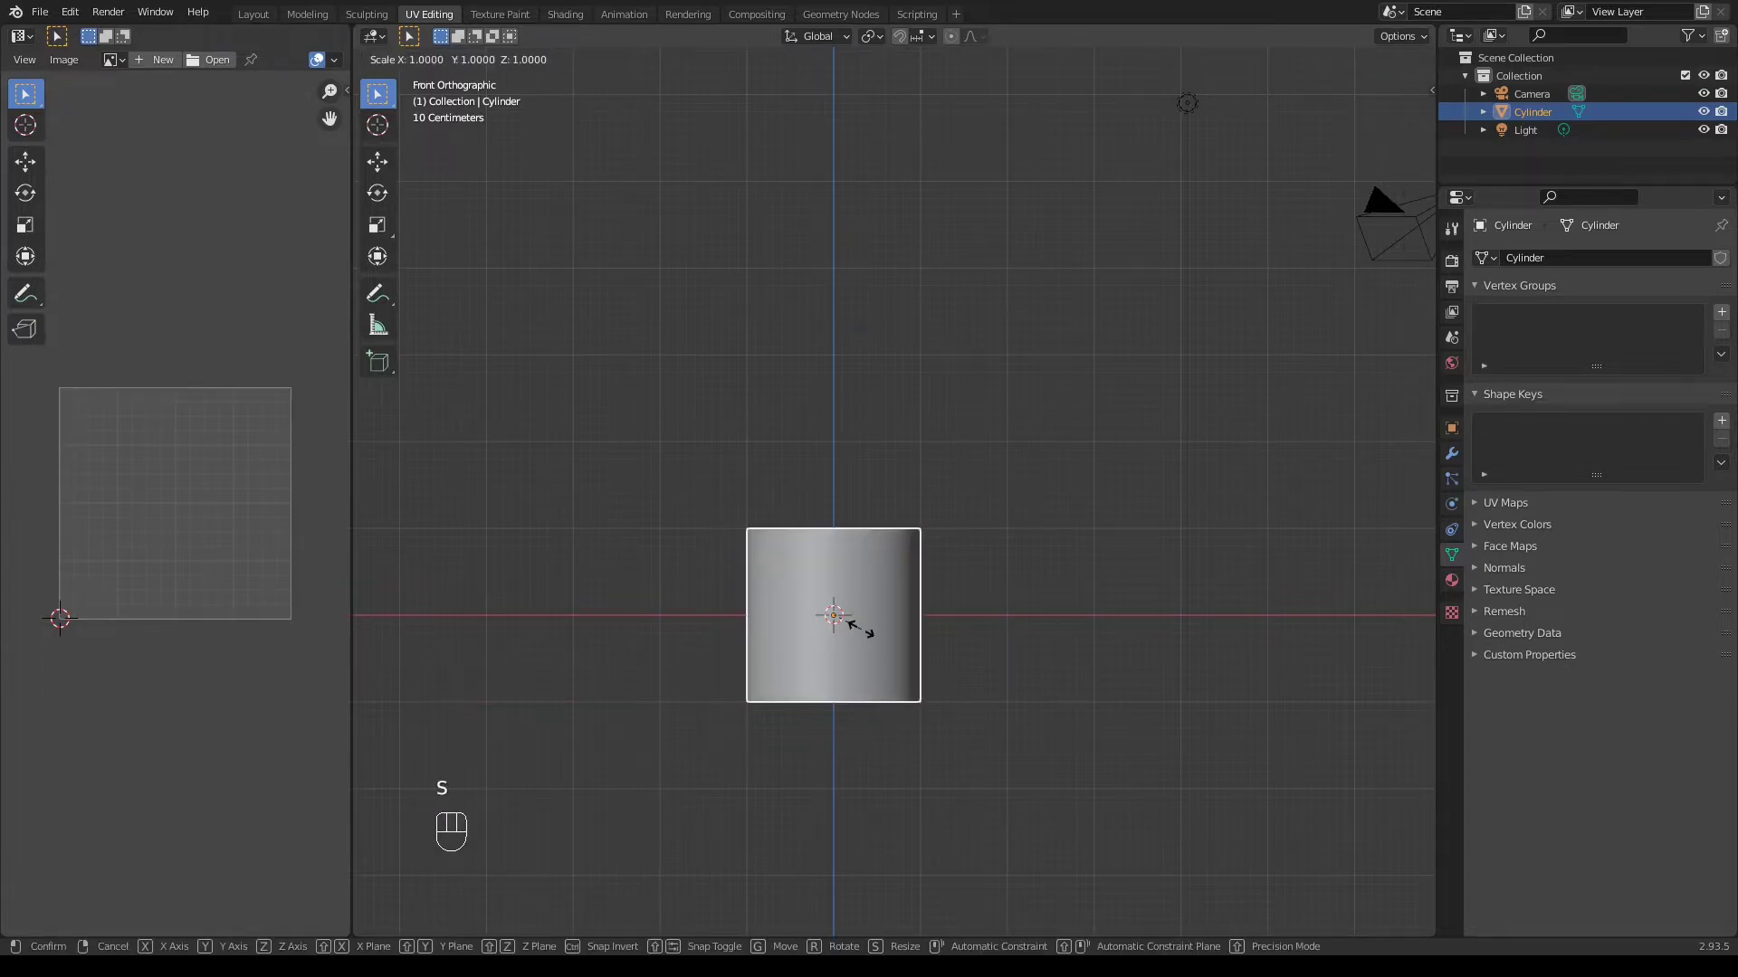
pyautogui.click(858, 632)
pyautogui.click(588, 845)
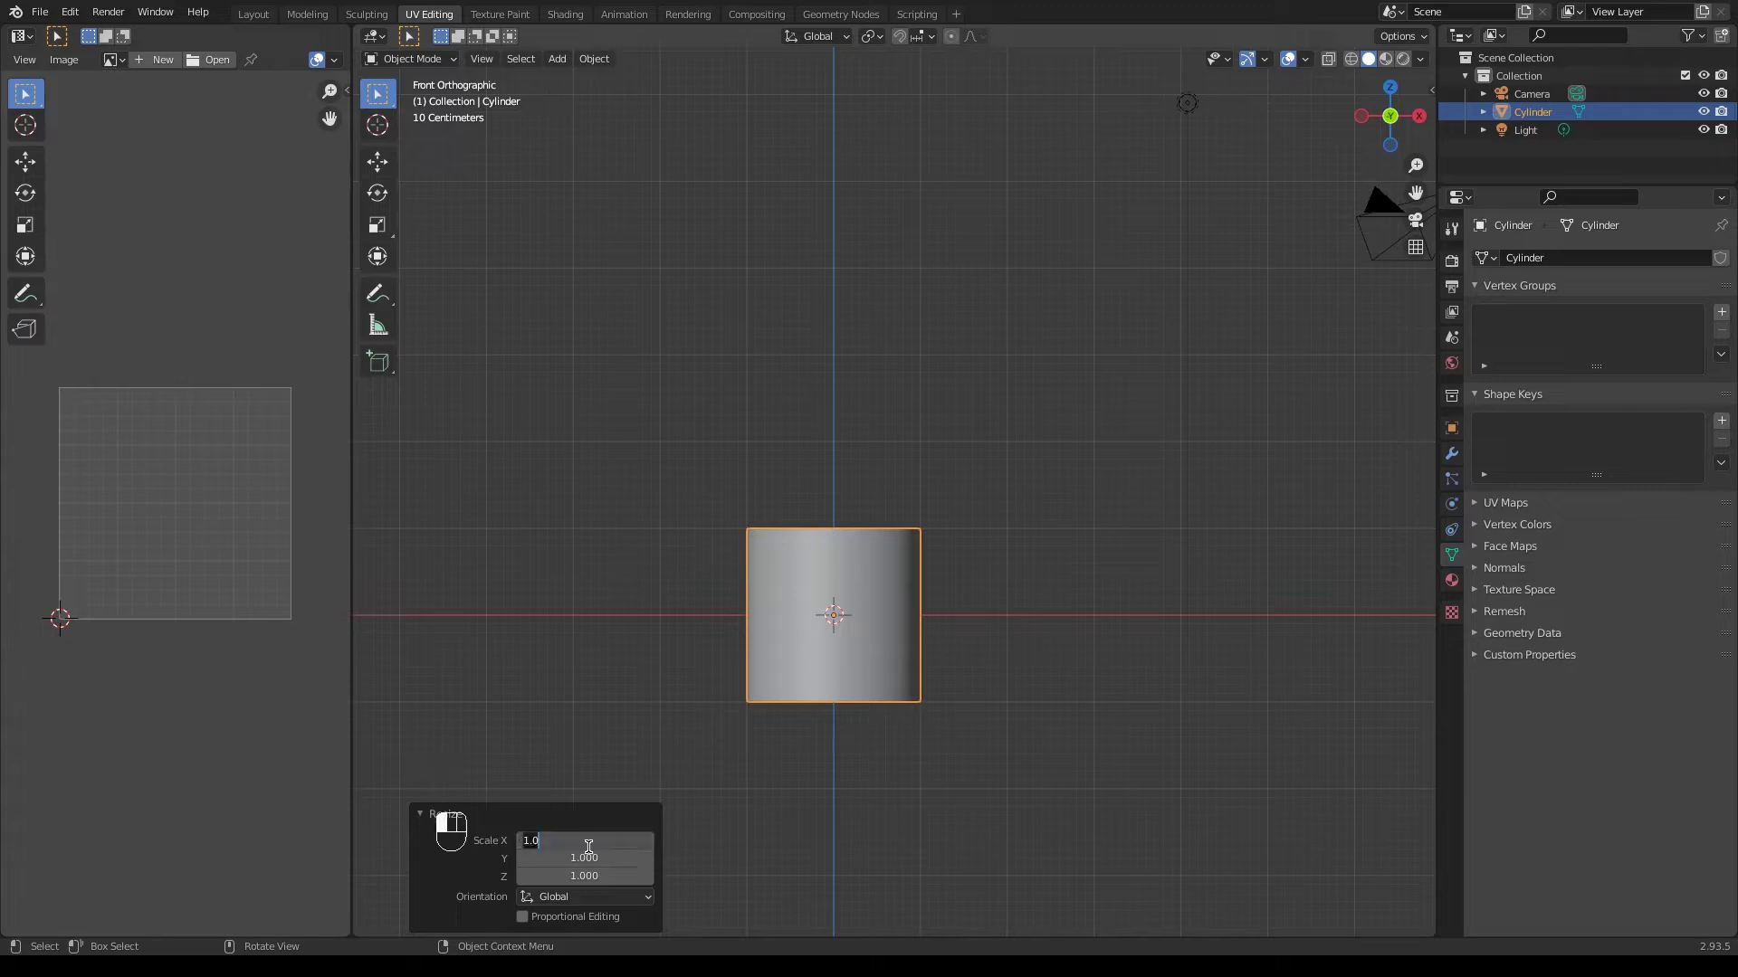
pyautogui.press('Tab')
pyautogui.press('Tab')
pyautogui.write('2.5')
pyautogui.press('Return')
# Move the cylinder up 2.5 m along Z so its base rests on the ground line
pyautogui.hotkey('shift', 'space')
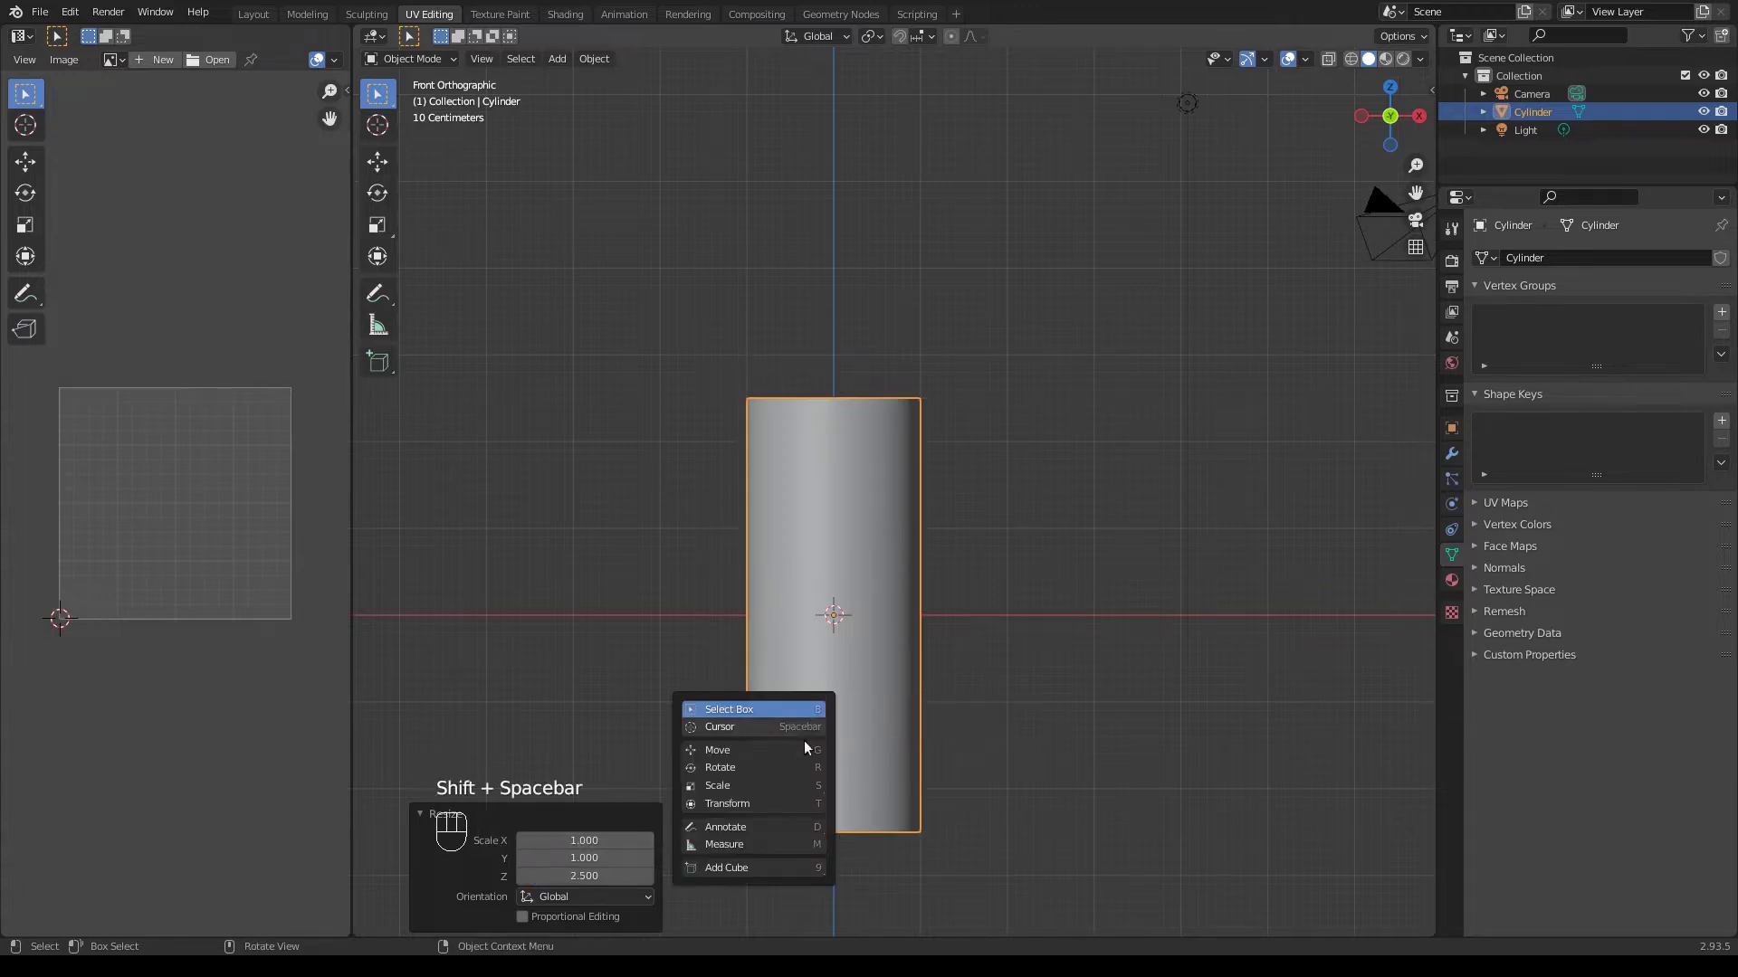
pyautogui.click(806, 749)
pyautogui.moveTo(833, 541); pyautogui.dragTo(840, 321)
pyautogui.press('KP_Decimal')
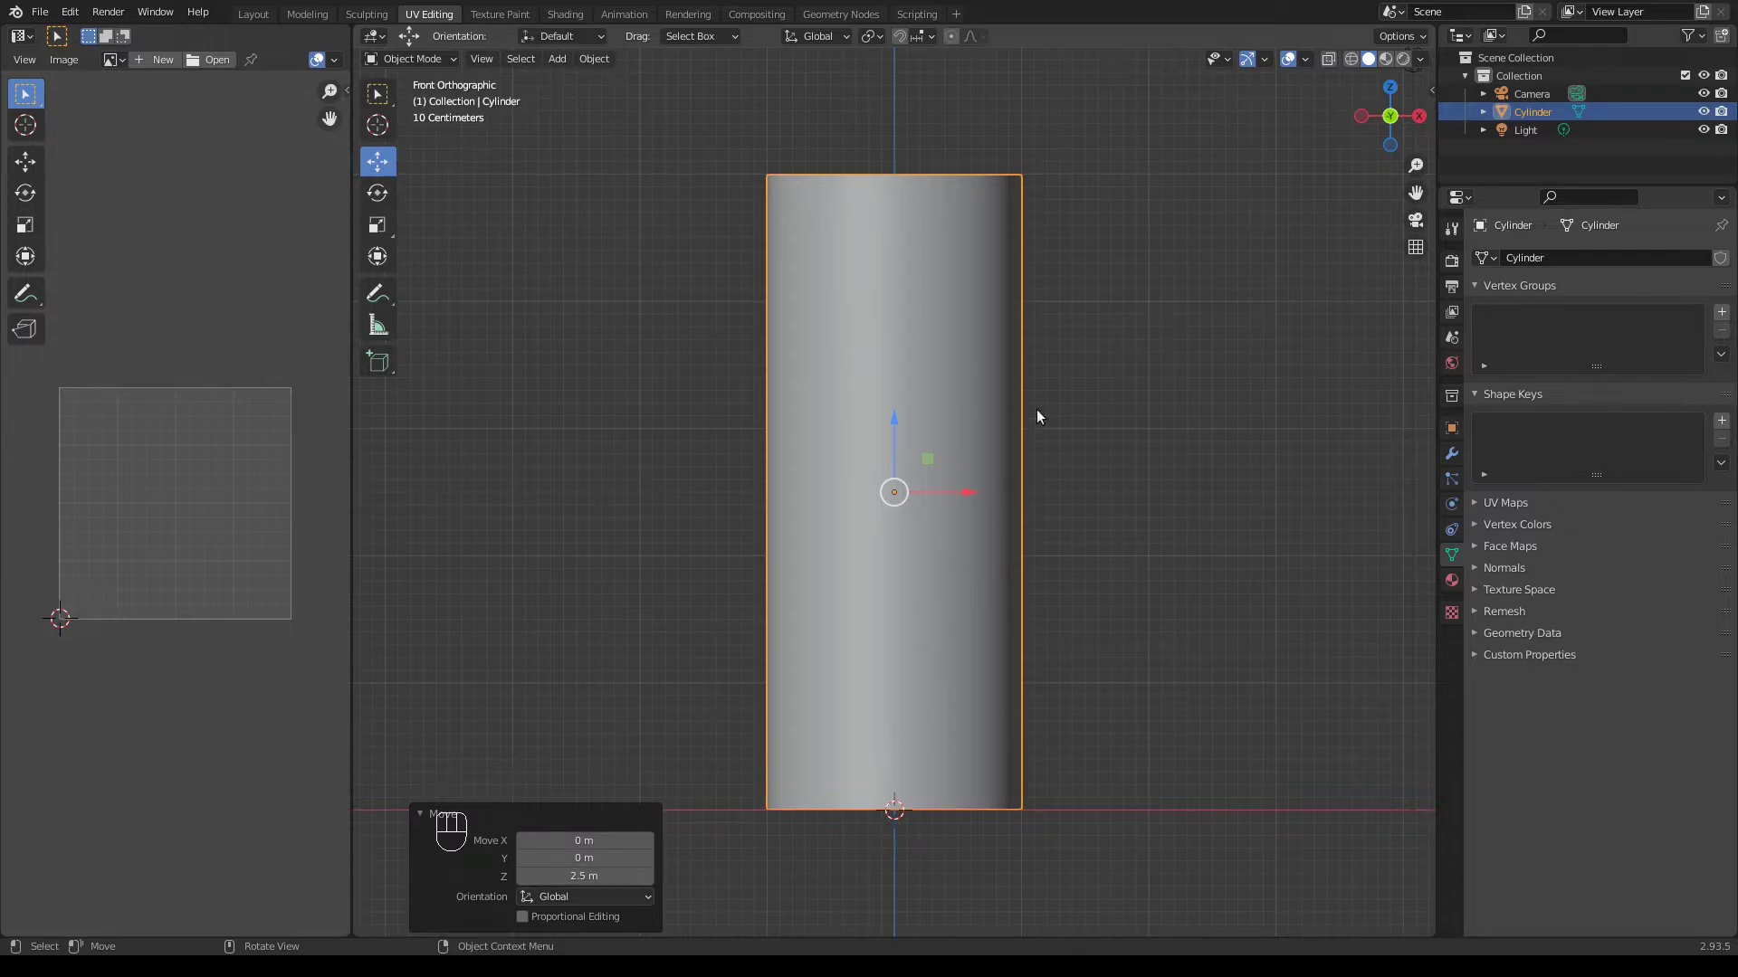
# Select the cylinder's top ring of vertices and scale it by 1.5 in X and Y to taper the body
pyautogui.hotkey('shift', 'z')
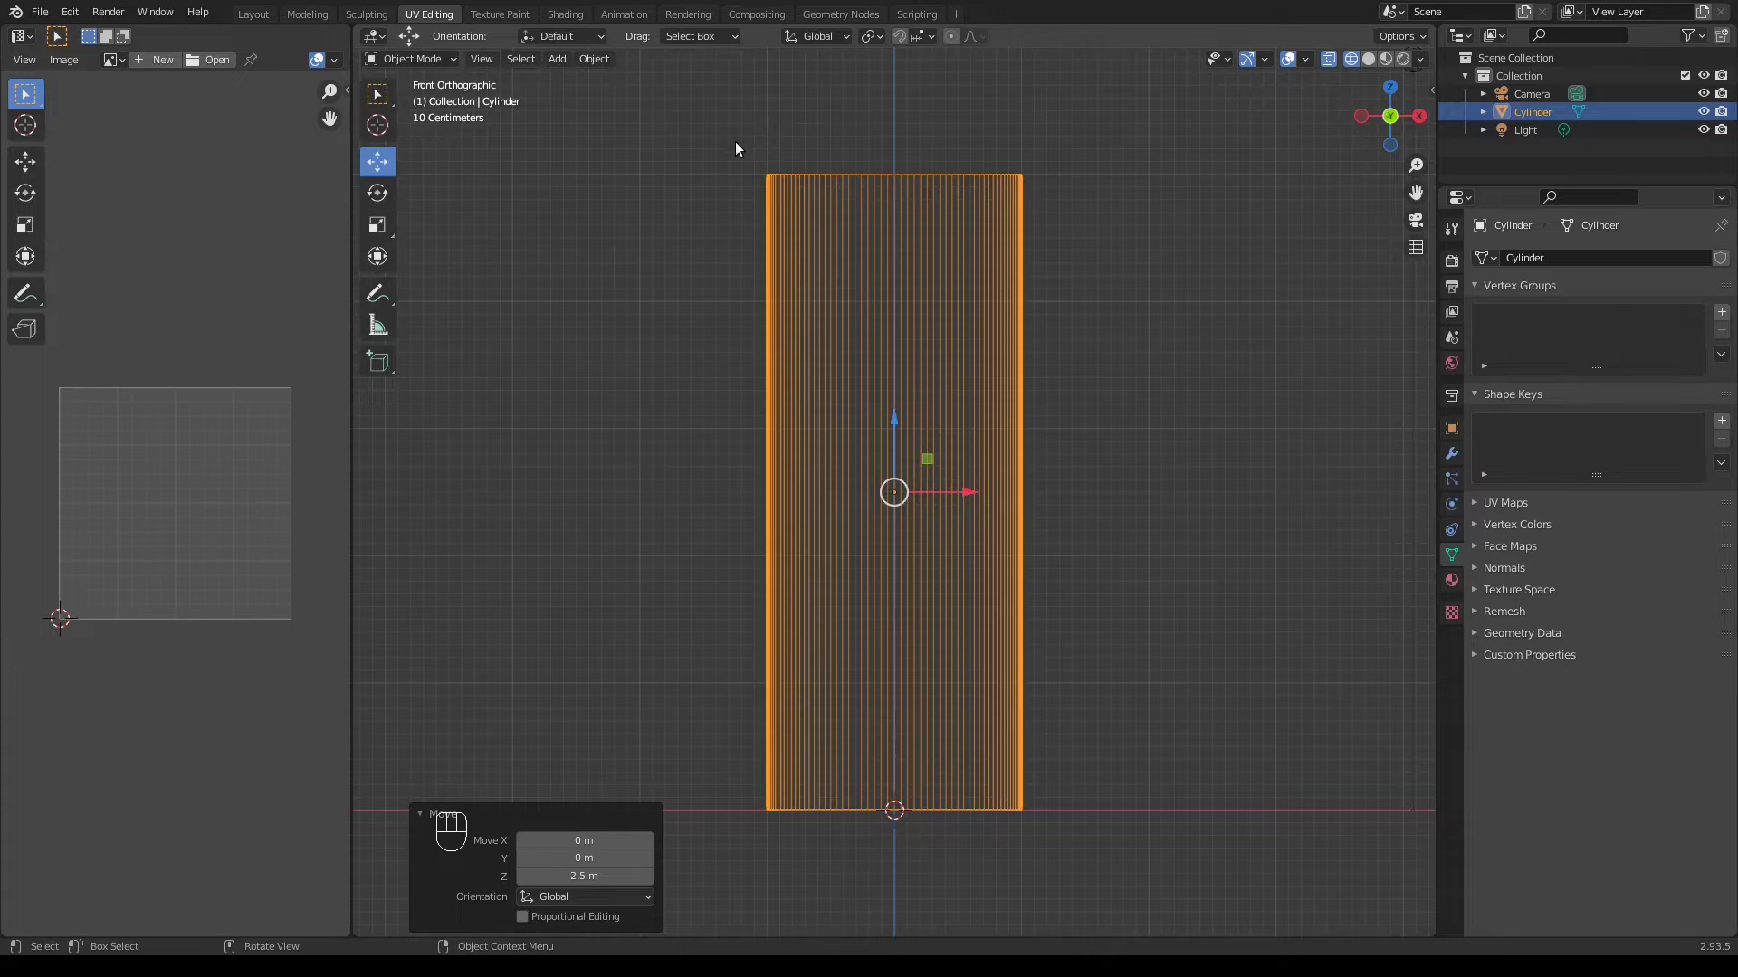
pyautogui.press('Tab')
pyautogui.moveTo(735, 142); pyautogui.dragTo(1051, 219)
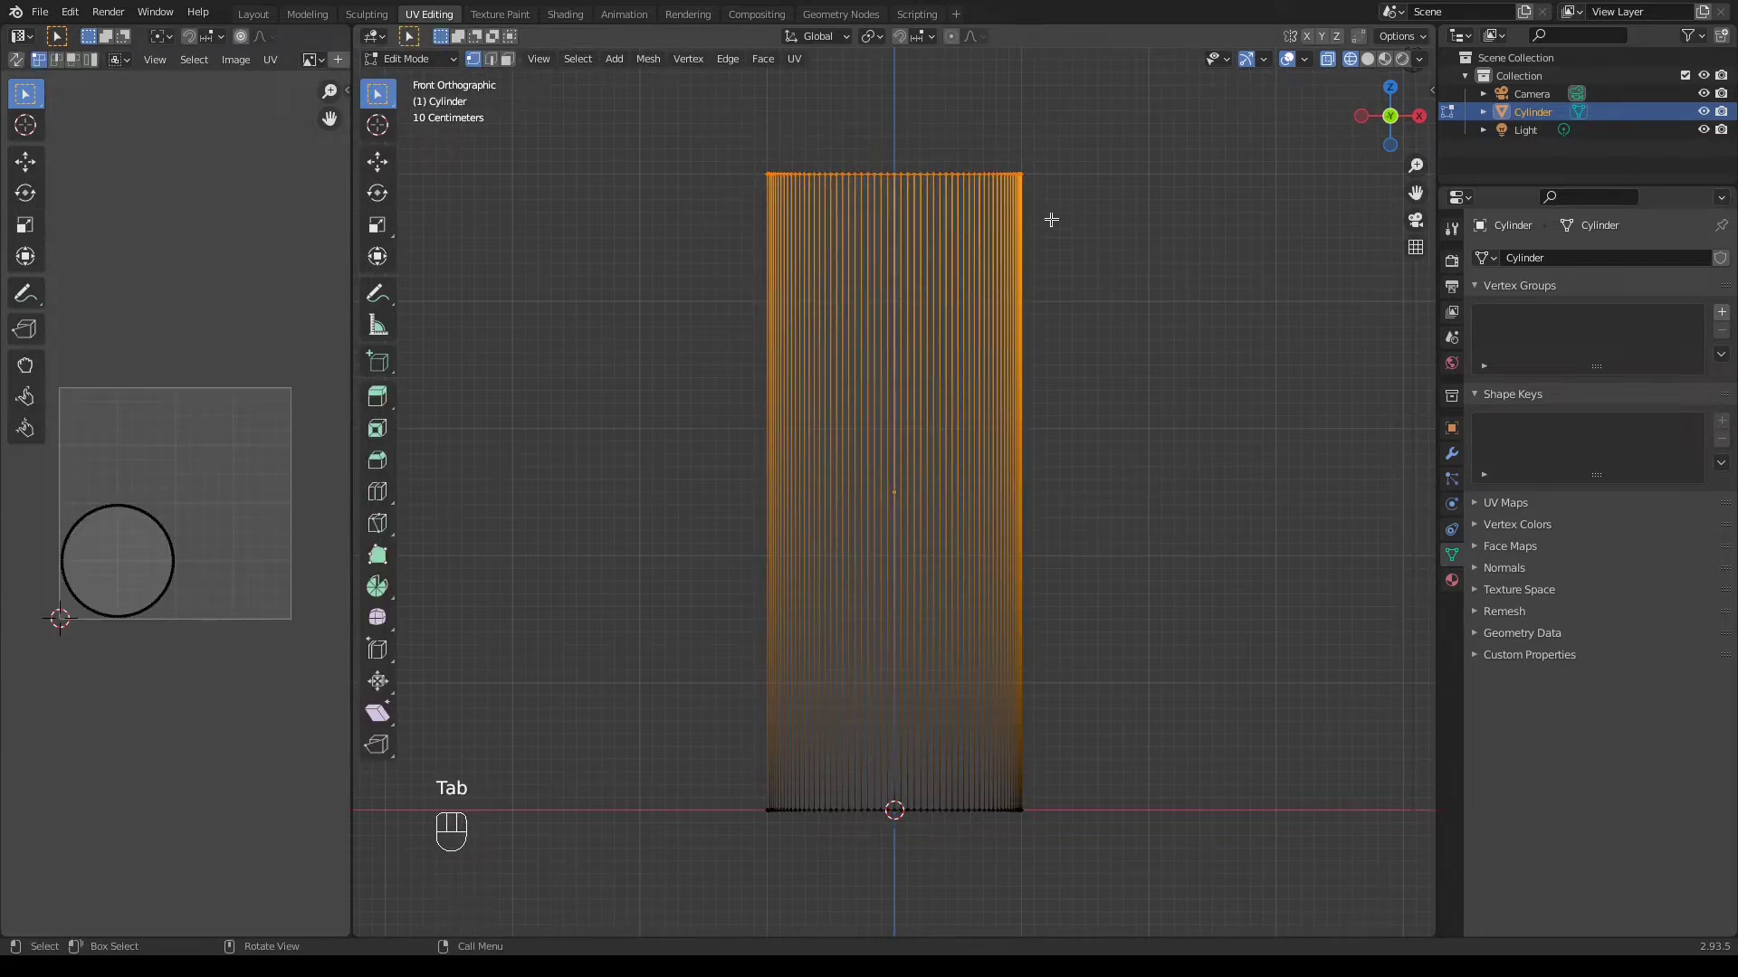
pyautogui.press('s')
pyautogui.click(1051, 219)
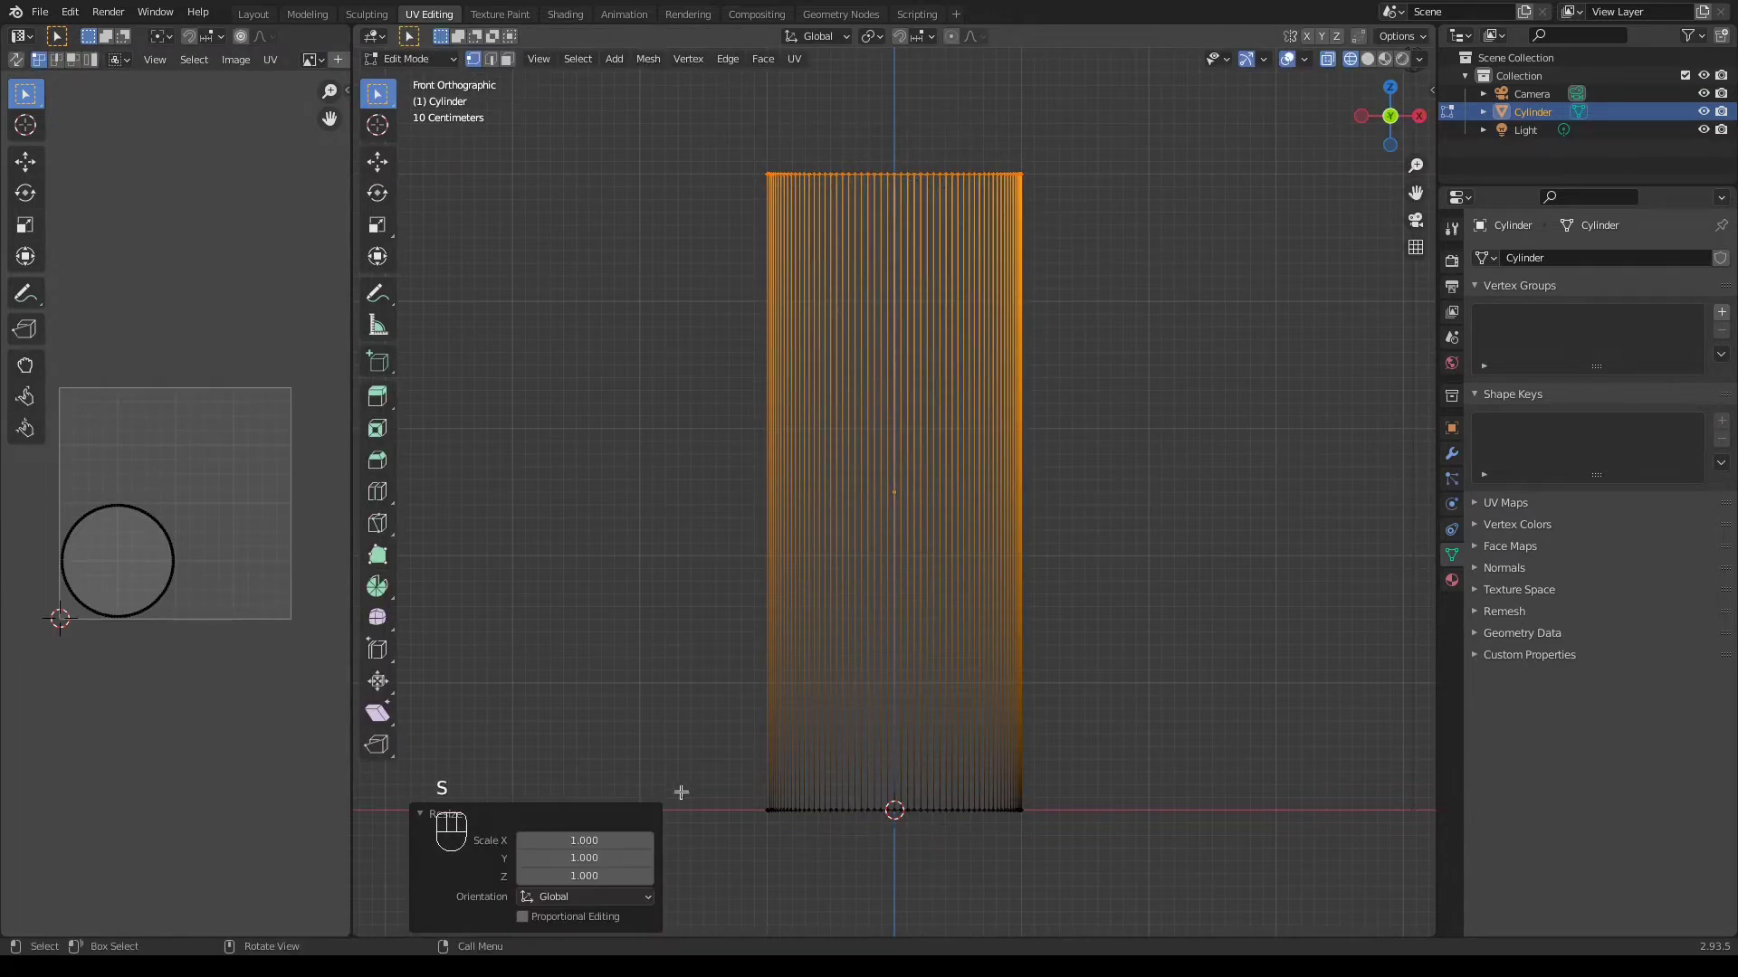
pyautogui.click(613, 834)
pyautogui.write('1.5')
pyautogui.press('Return')
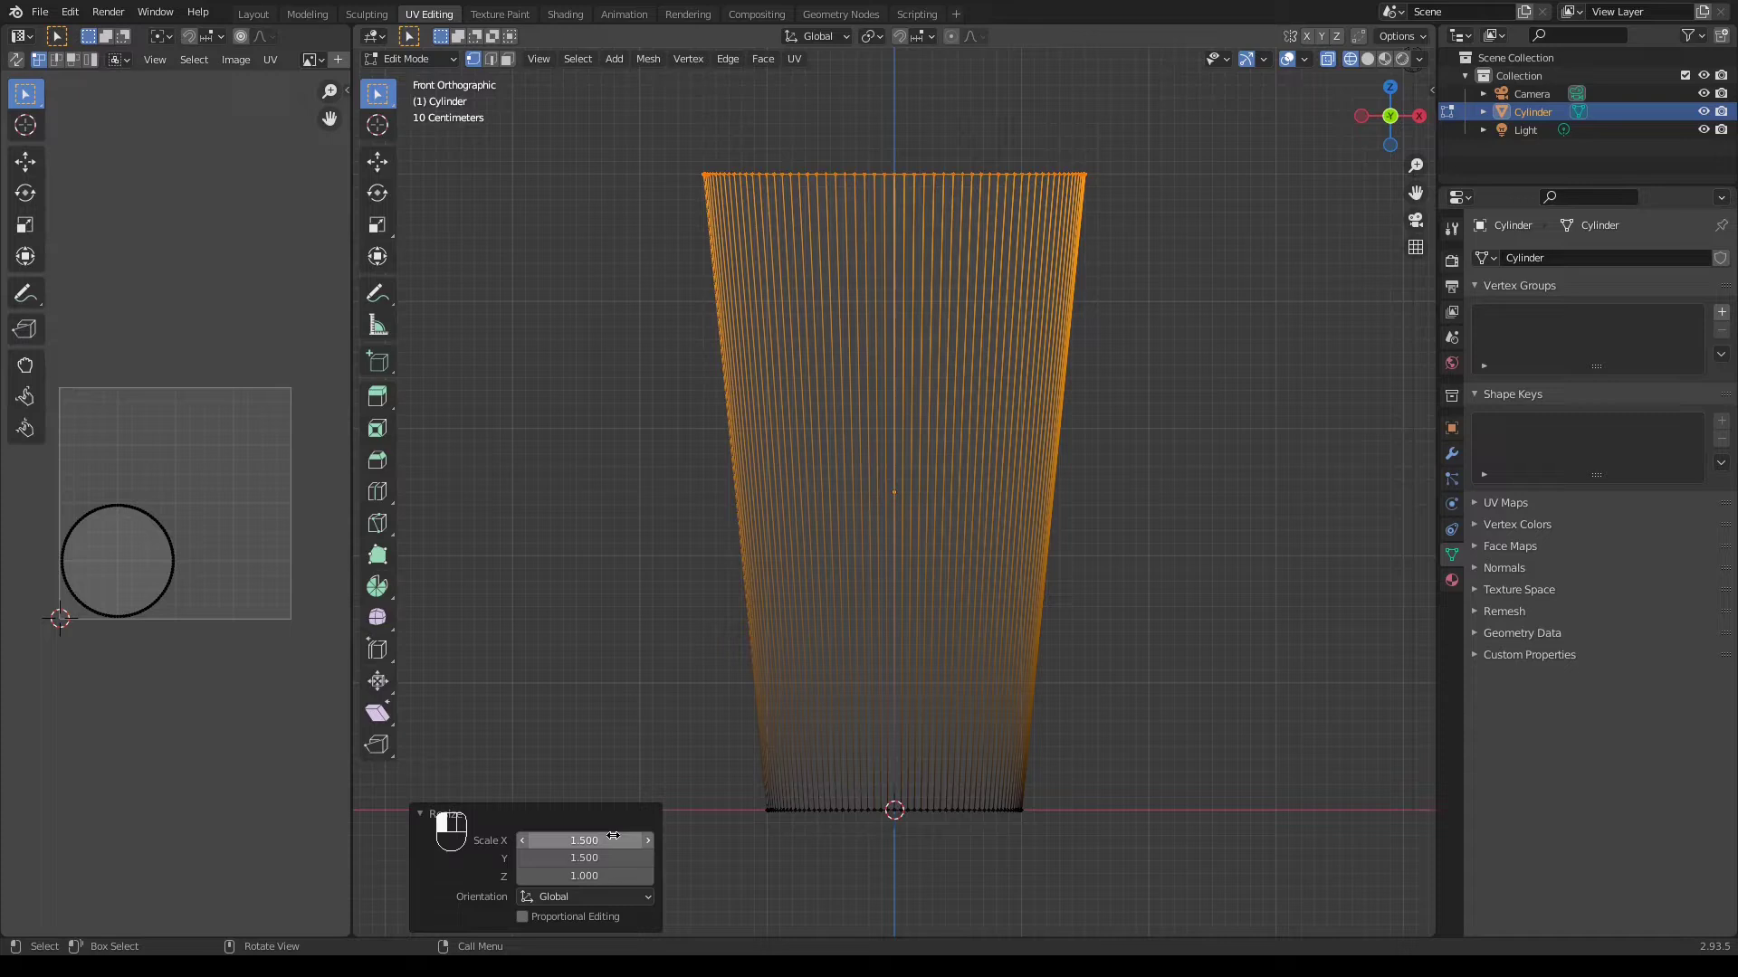
pyautogui.hotkey('shift', 'z')
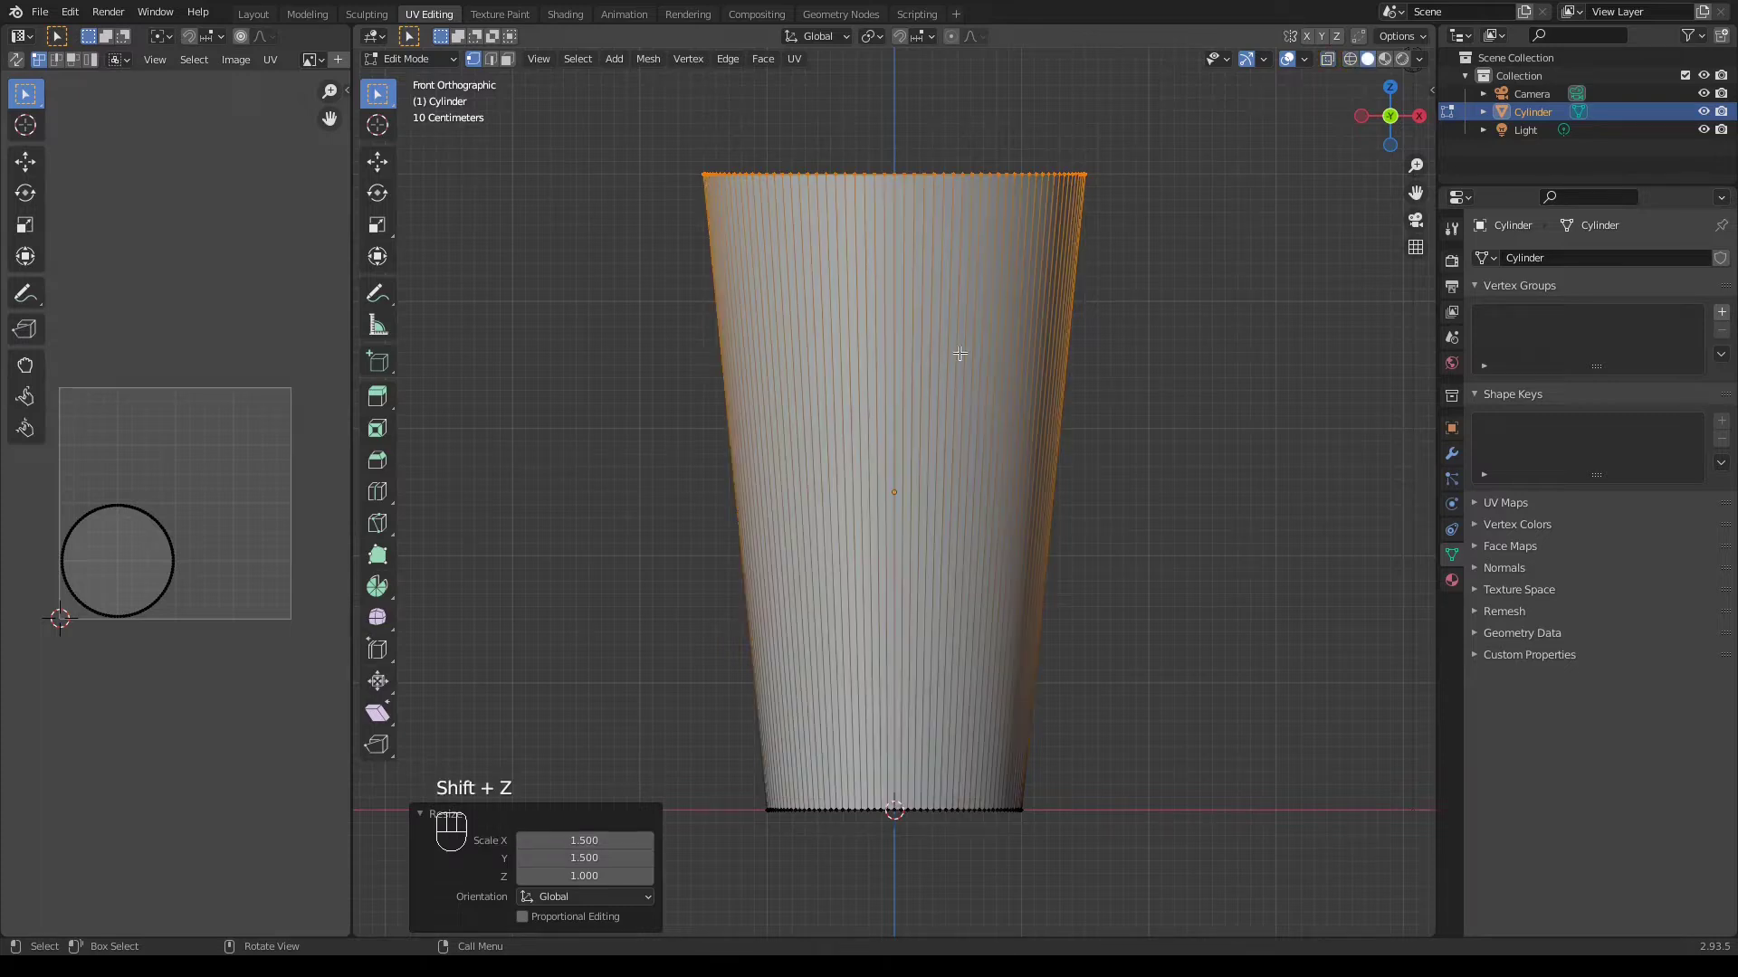
# Inset the cylinder's top face by about 0.14 m to form the rim
pyautogui.keyDown('shift'); pyautogui.moveTo(957, 356); pyautogui.dragTo(954, 435, button='middle'); pyautogui.keyUp('shift')
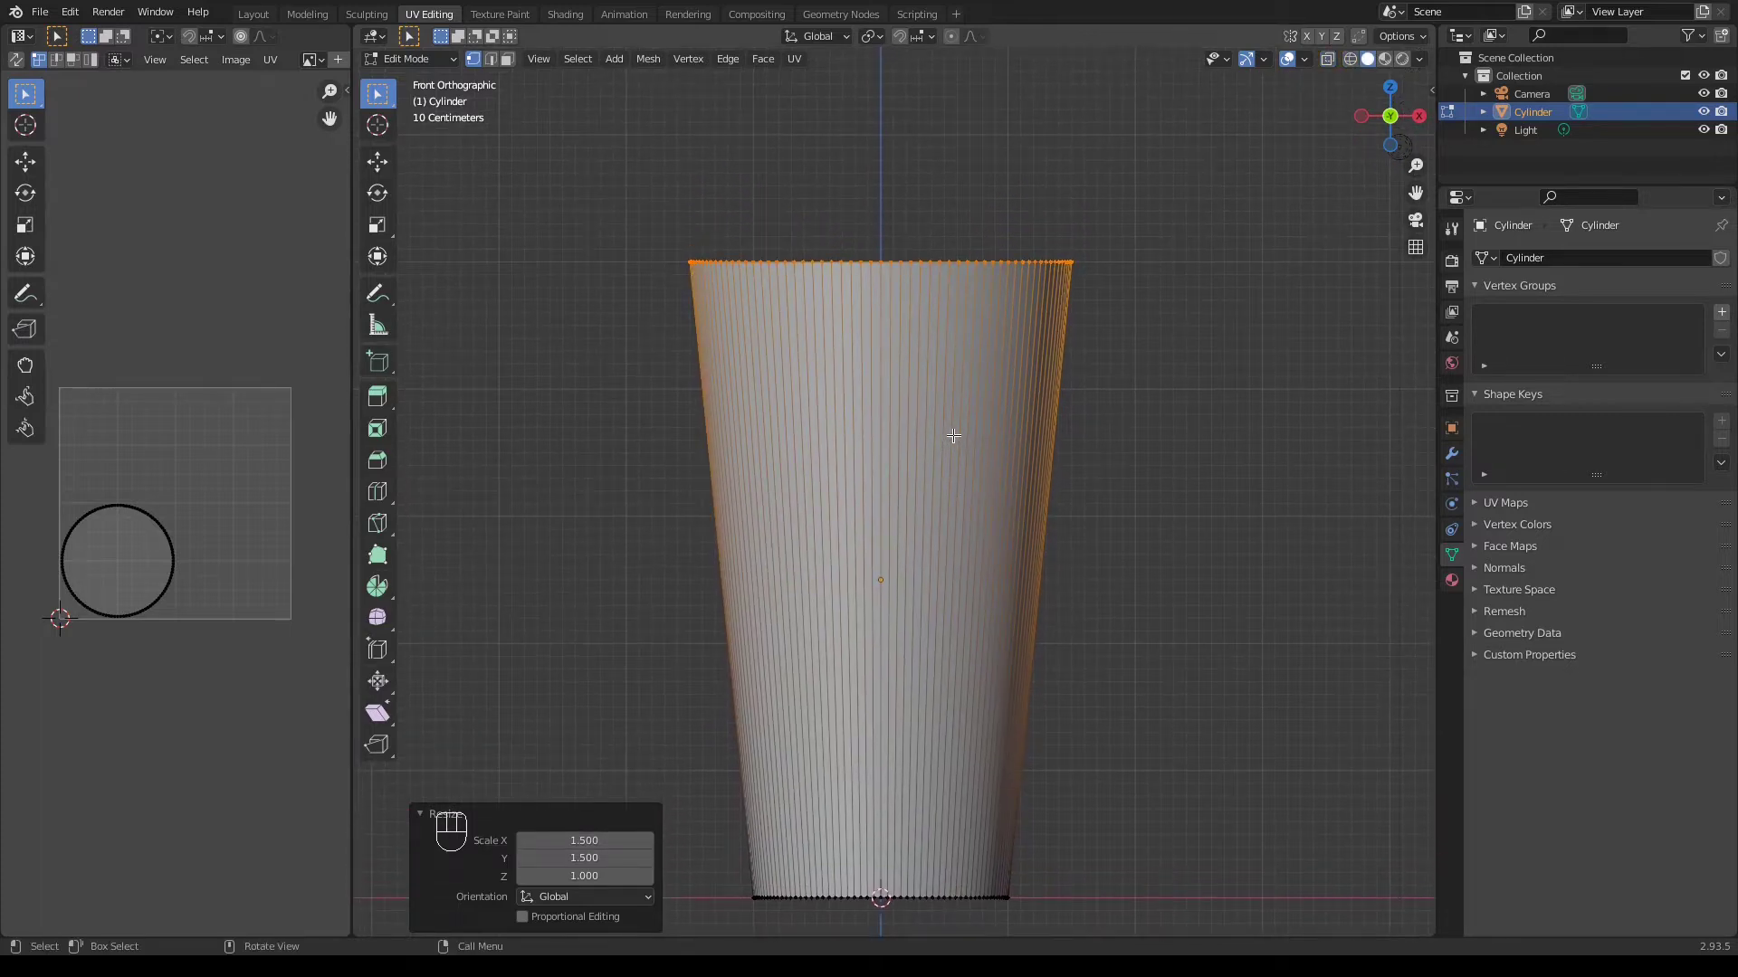
pyautogui.press('KP_7')
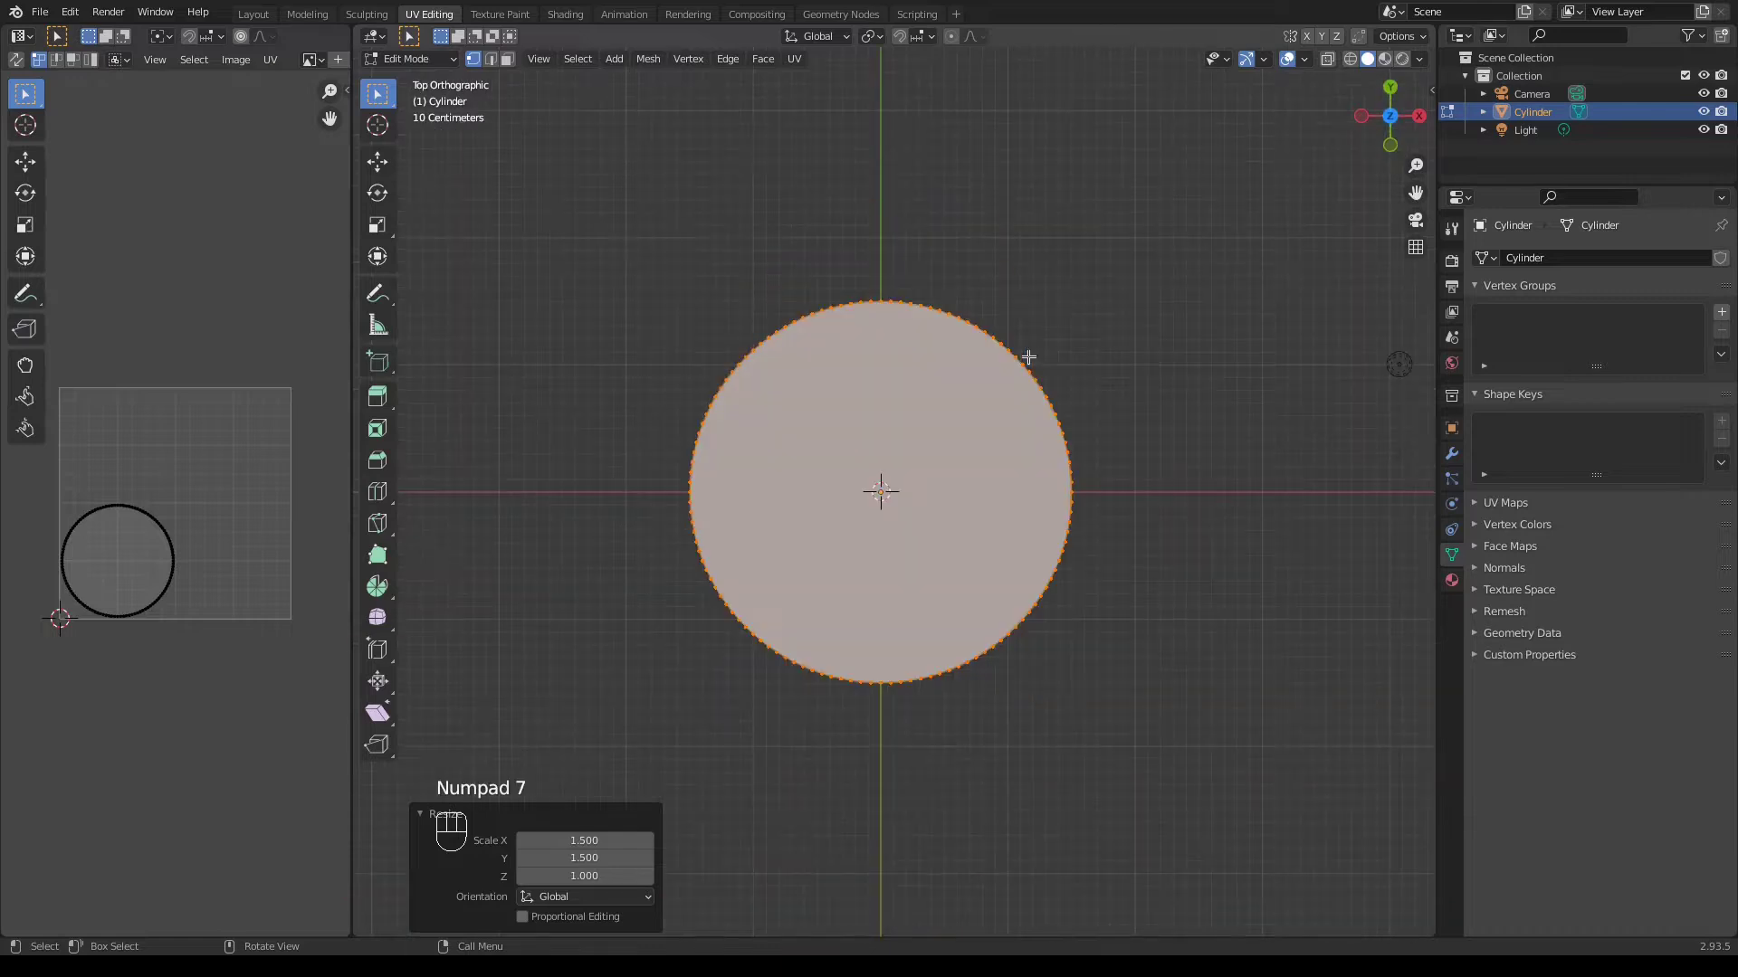
pyautogui.press('3')
pyautogui.click(984, 547)
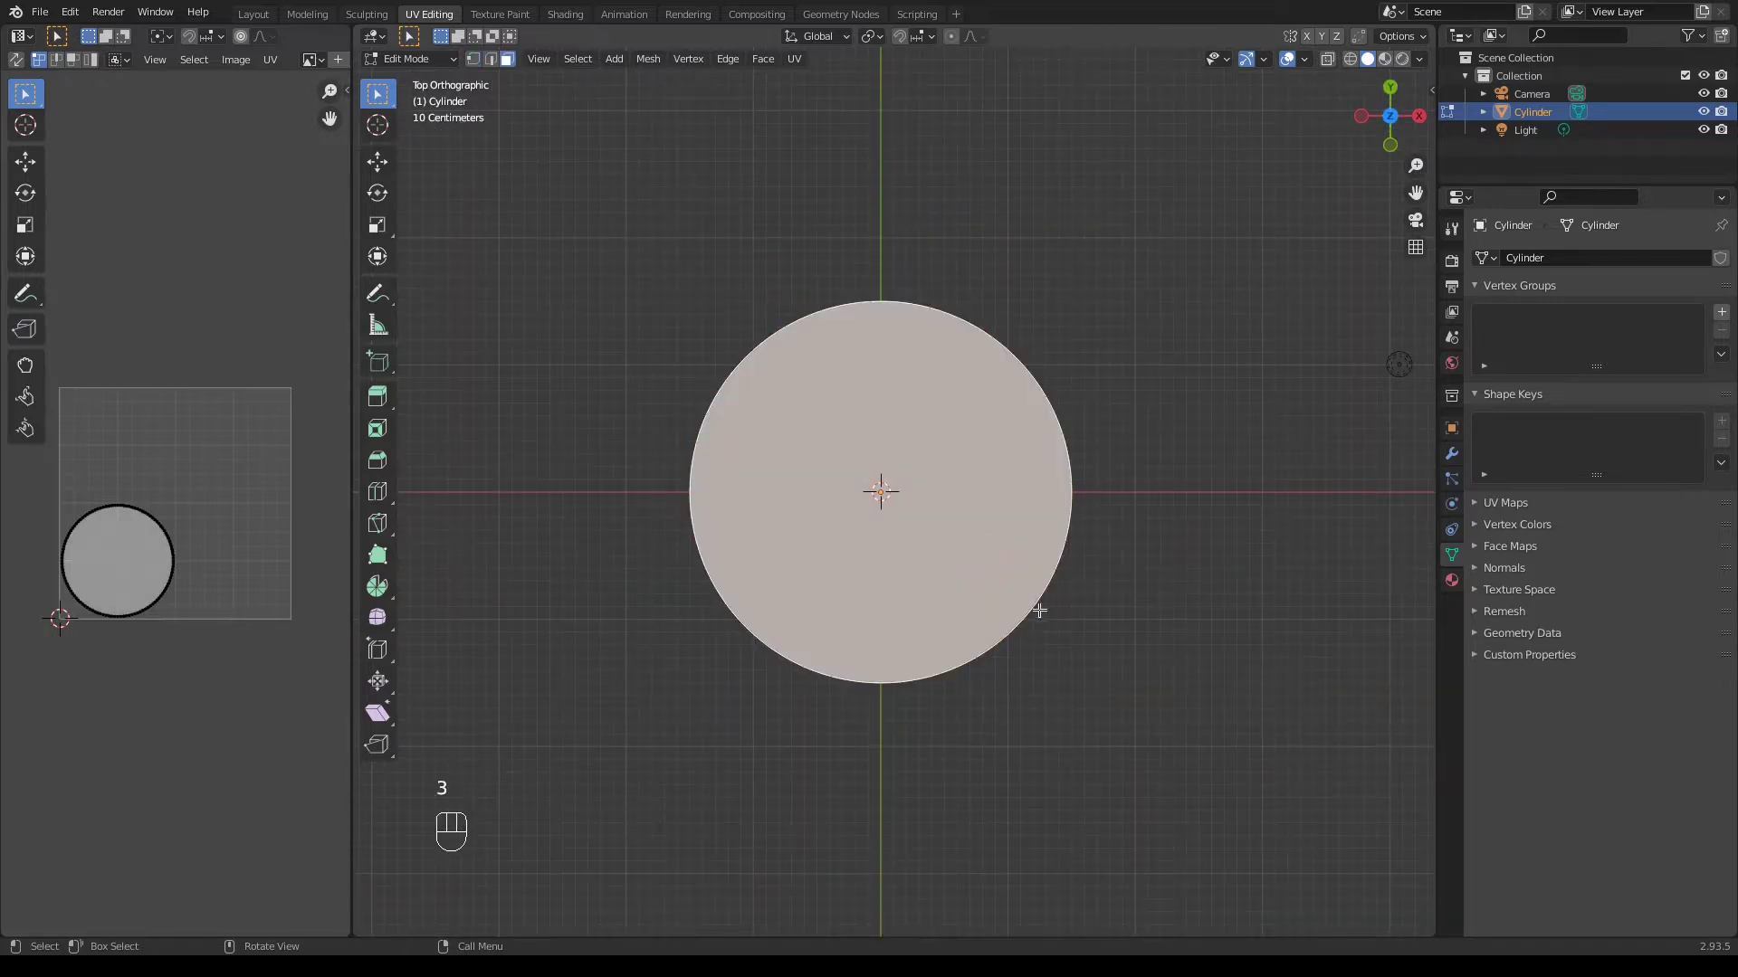
pyautogui.press('i')
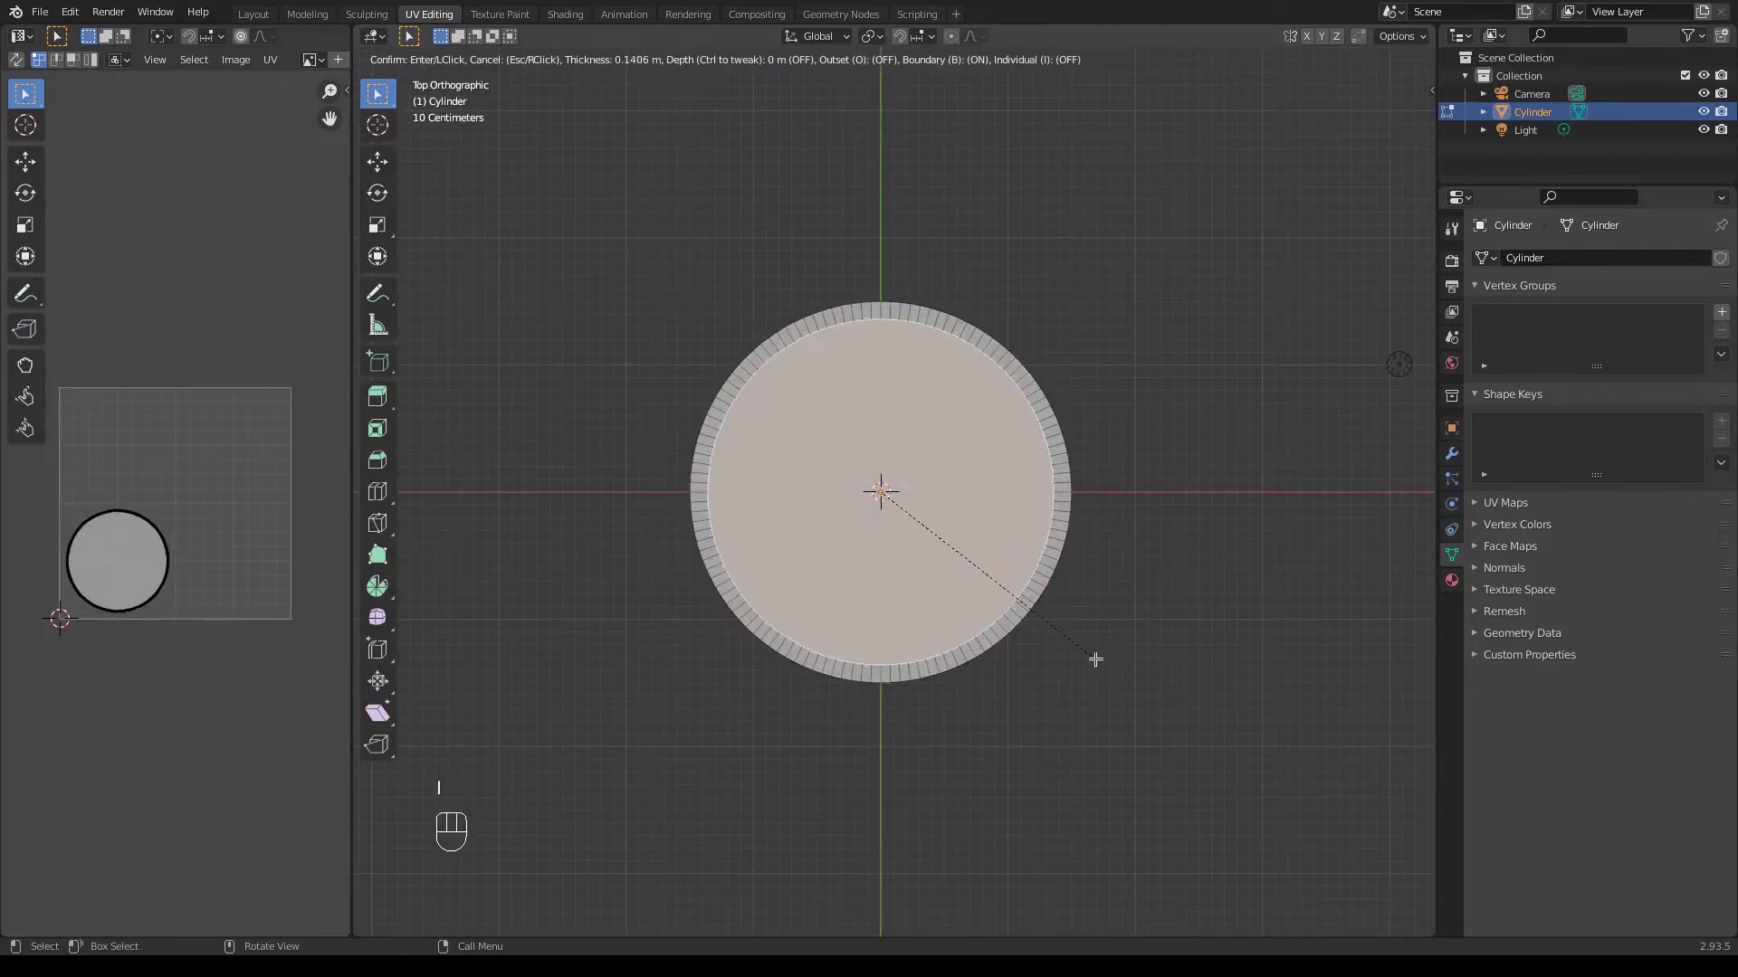
pyautogui.click(1095, 659)
# Extrude the inset top face about 4.74 m downward and scale it by about 0.703 to fit inside the tapered wall
pyautogui.press('KP_1')
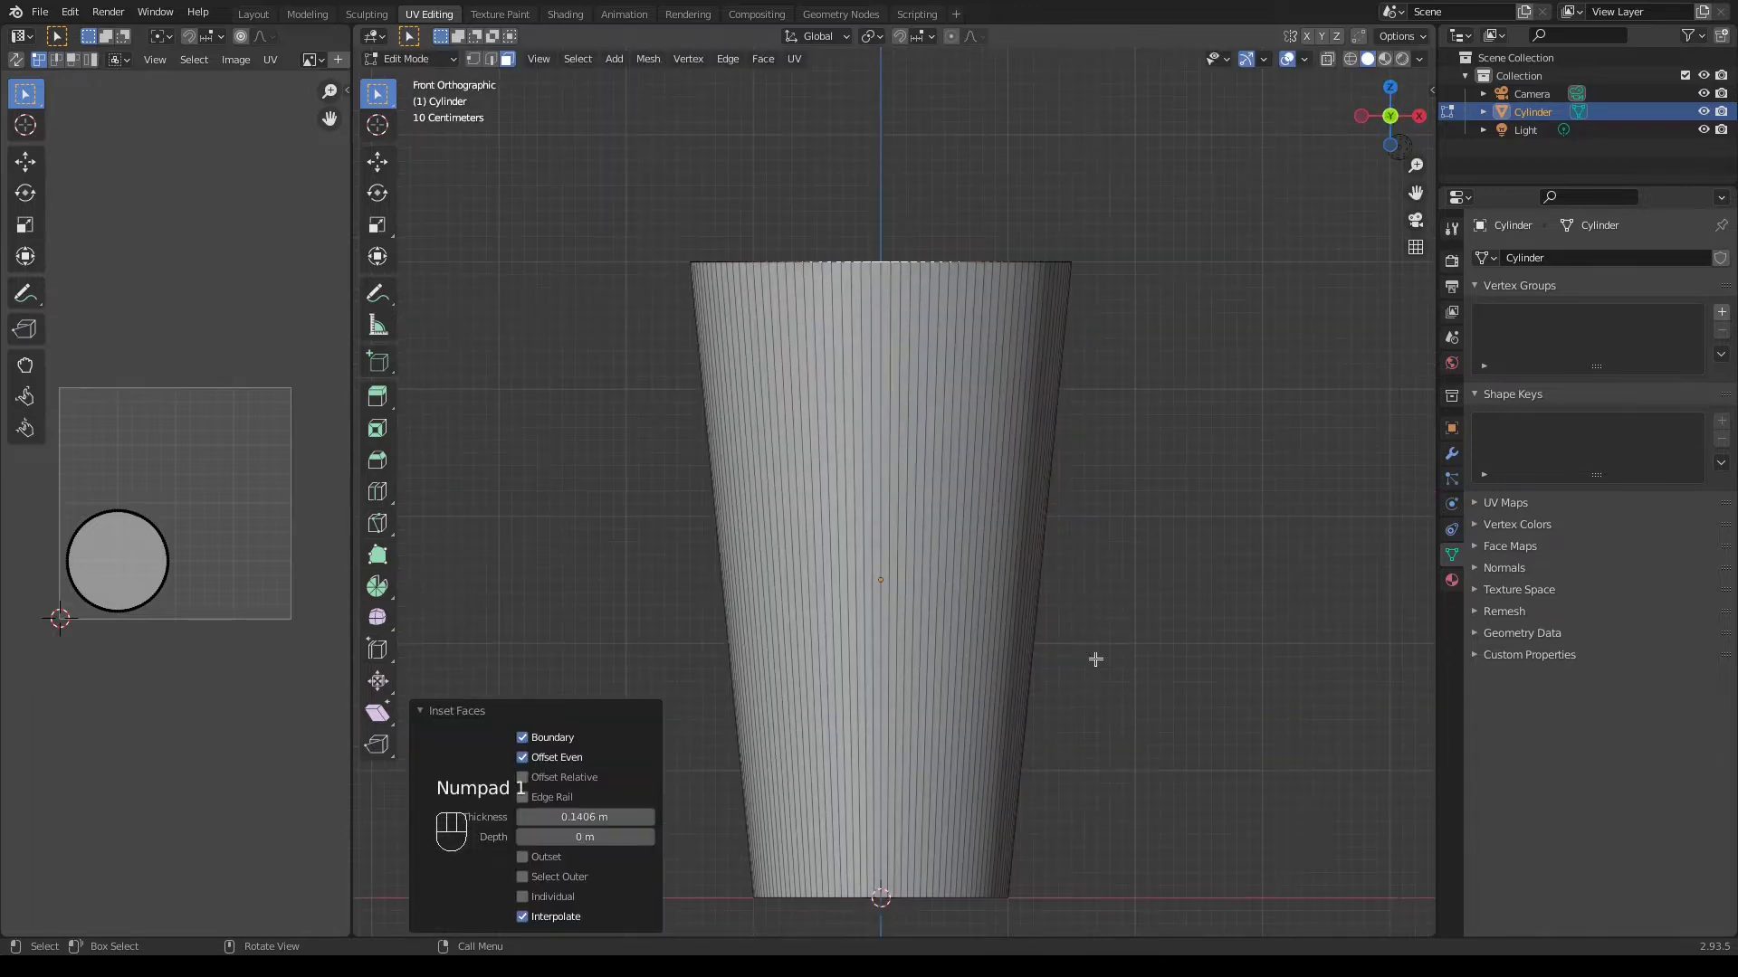
pyautogui.hotkey('shift', 'z')
pyautogui.press('e')
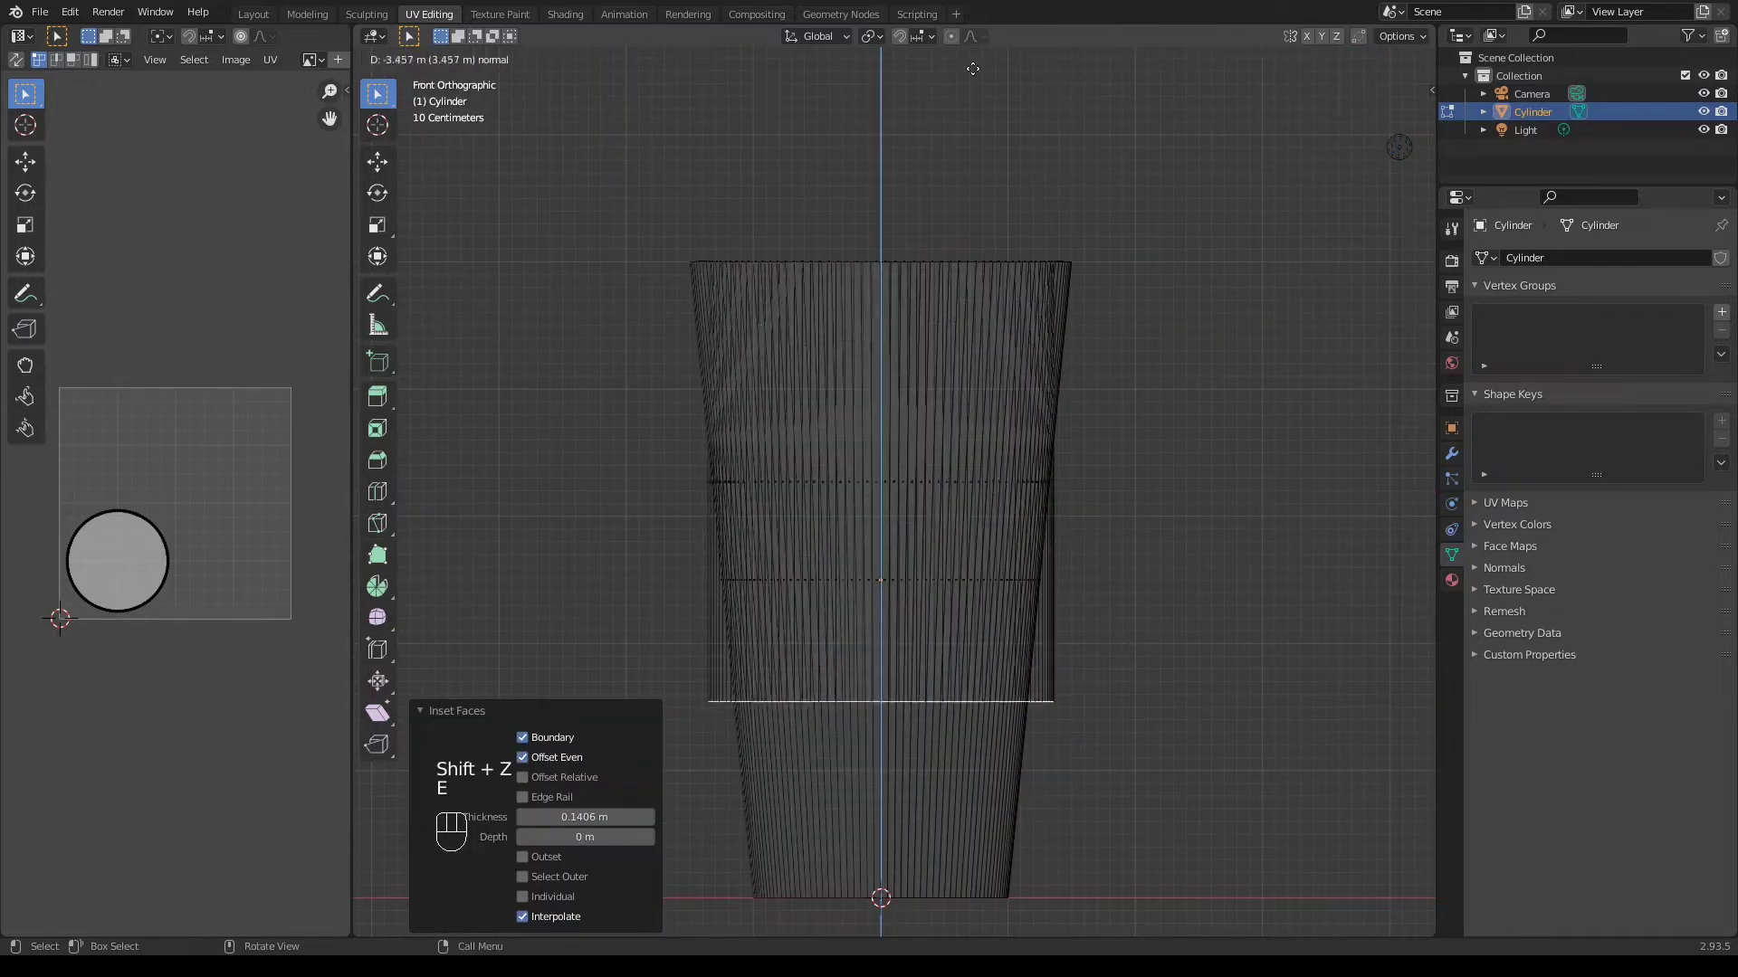
pyautogui.click(968, 197)
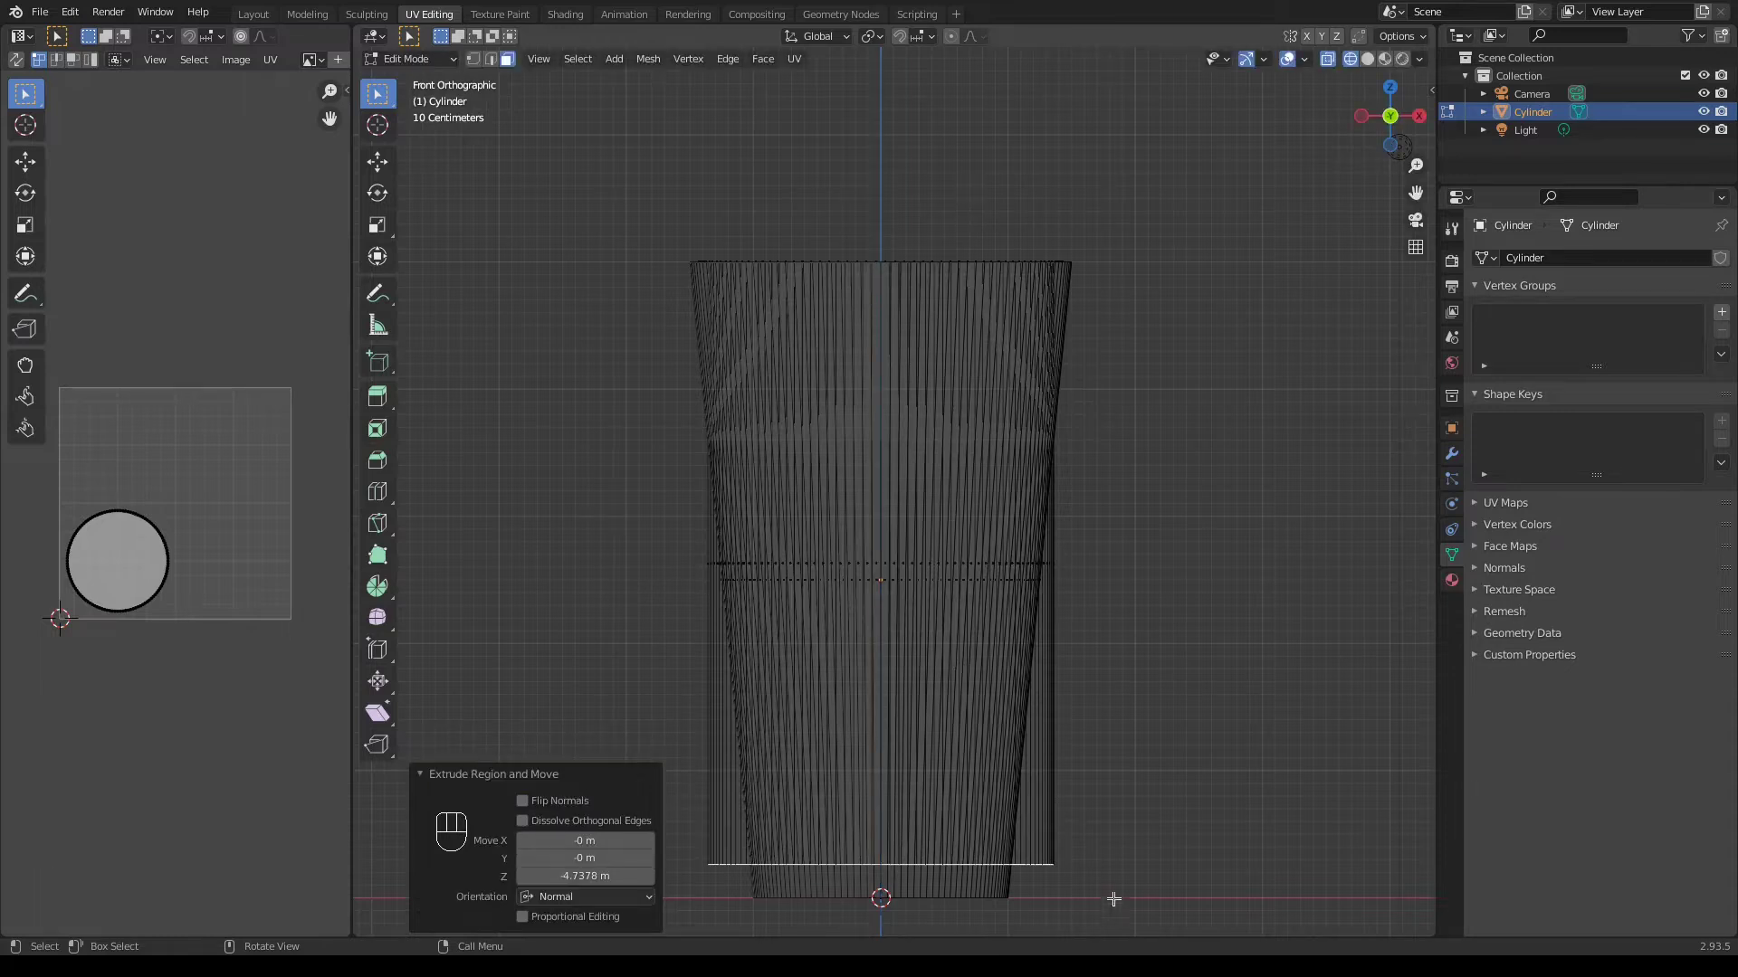
pyautogui.press('s')
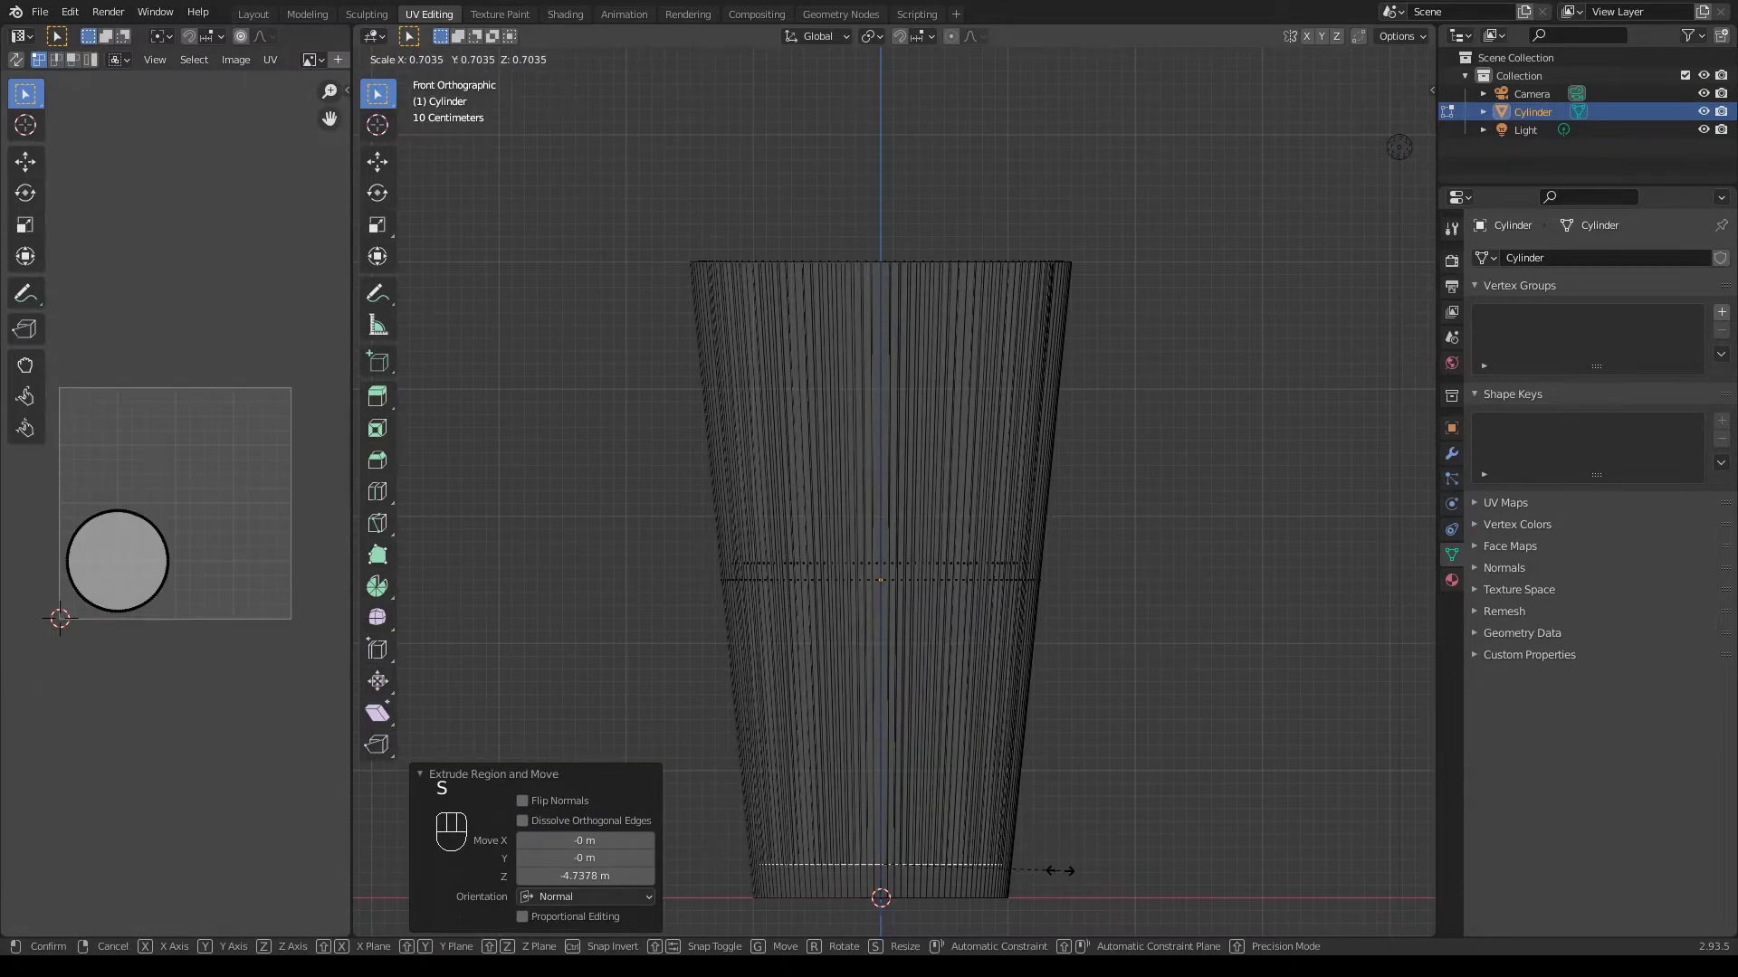
pyautogui.click(1060, 870)
# Select the outer bottom face of the cup and inset it by about 0.08 m
pyautogui.keyDown('shift'); pyautogui.moveTo(1051, 857); pyautogui.dragTo(973, 601, button='middle'); pyautogui.keyUp('shift')
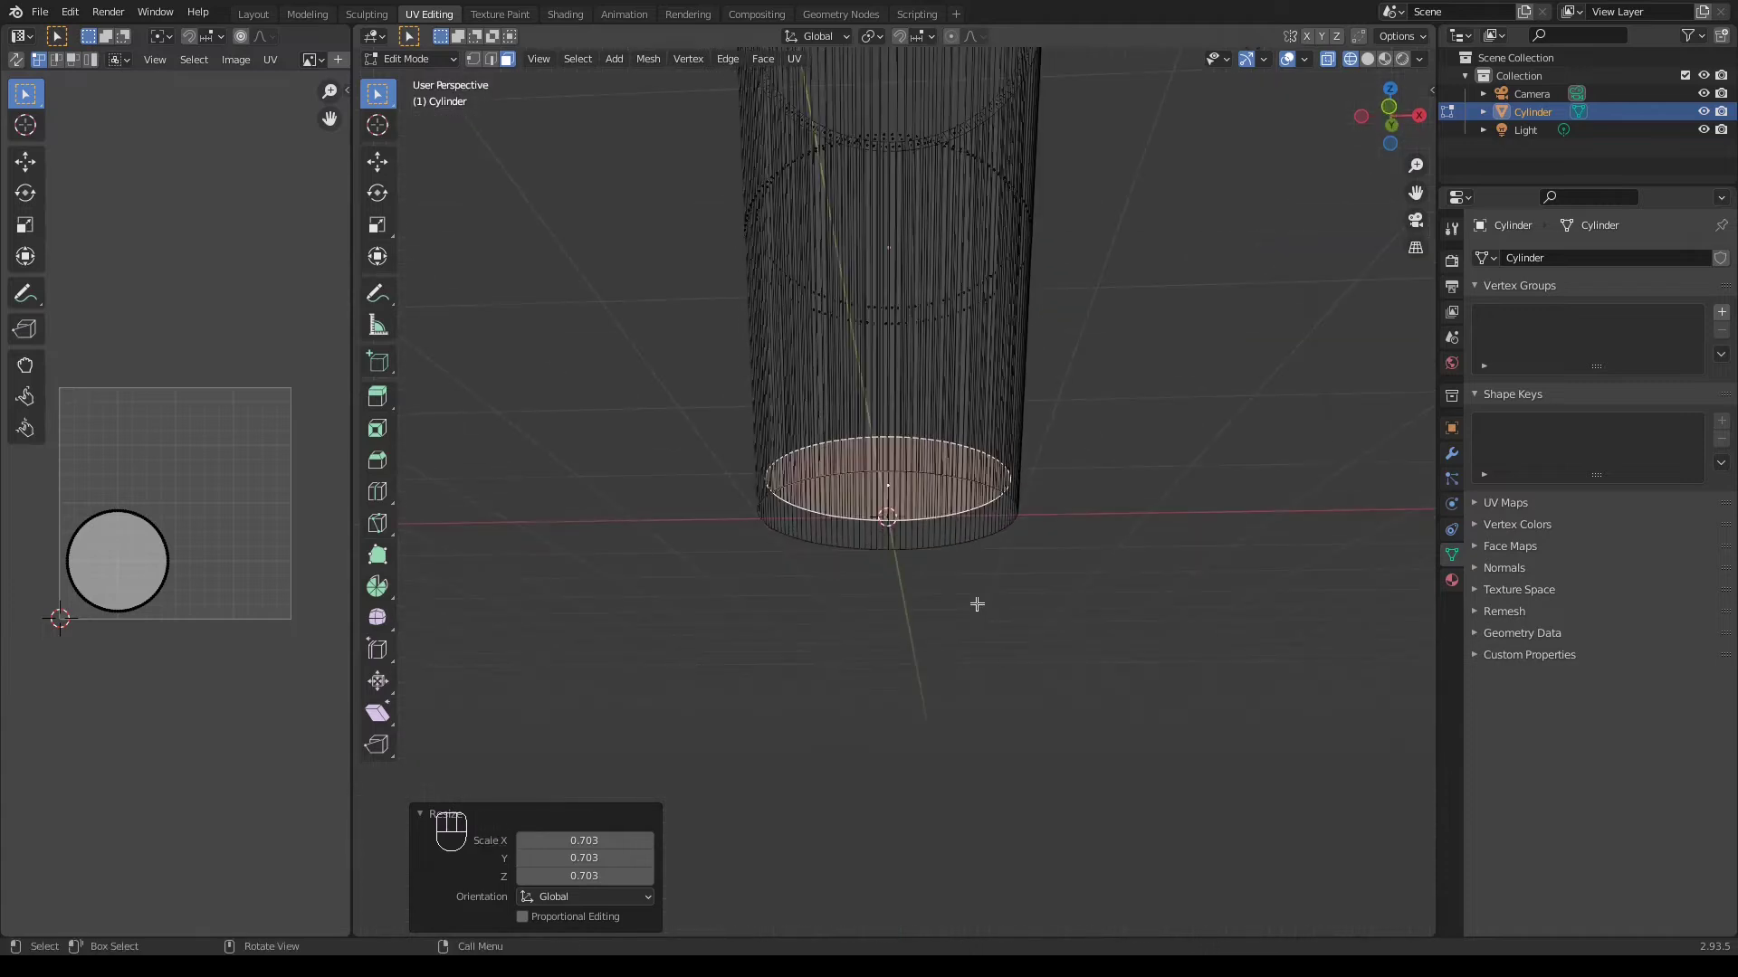
pyautogui.hotkey('shift', 'z')
pyautogui.hotkey('shift', 'z')
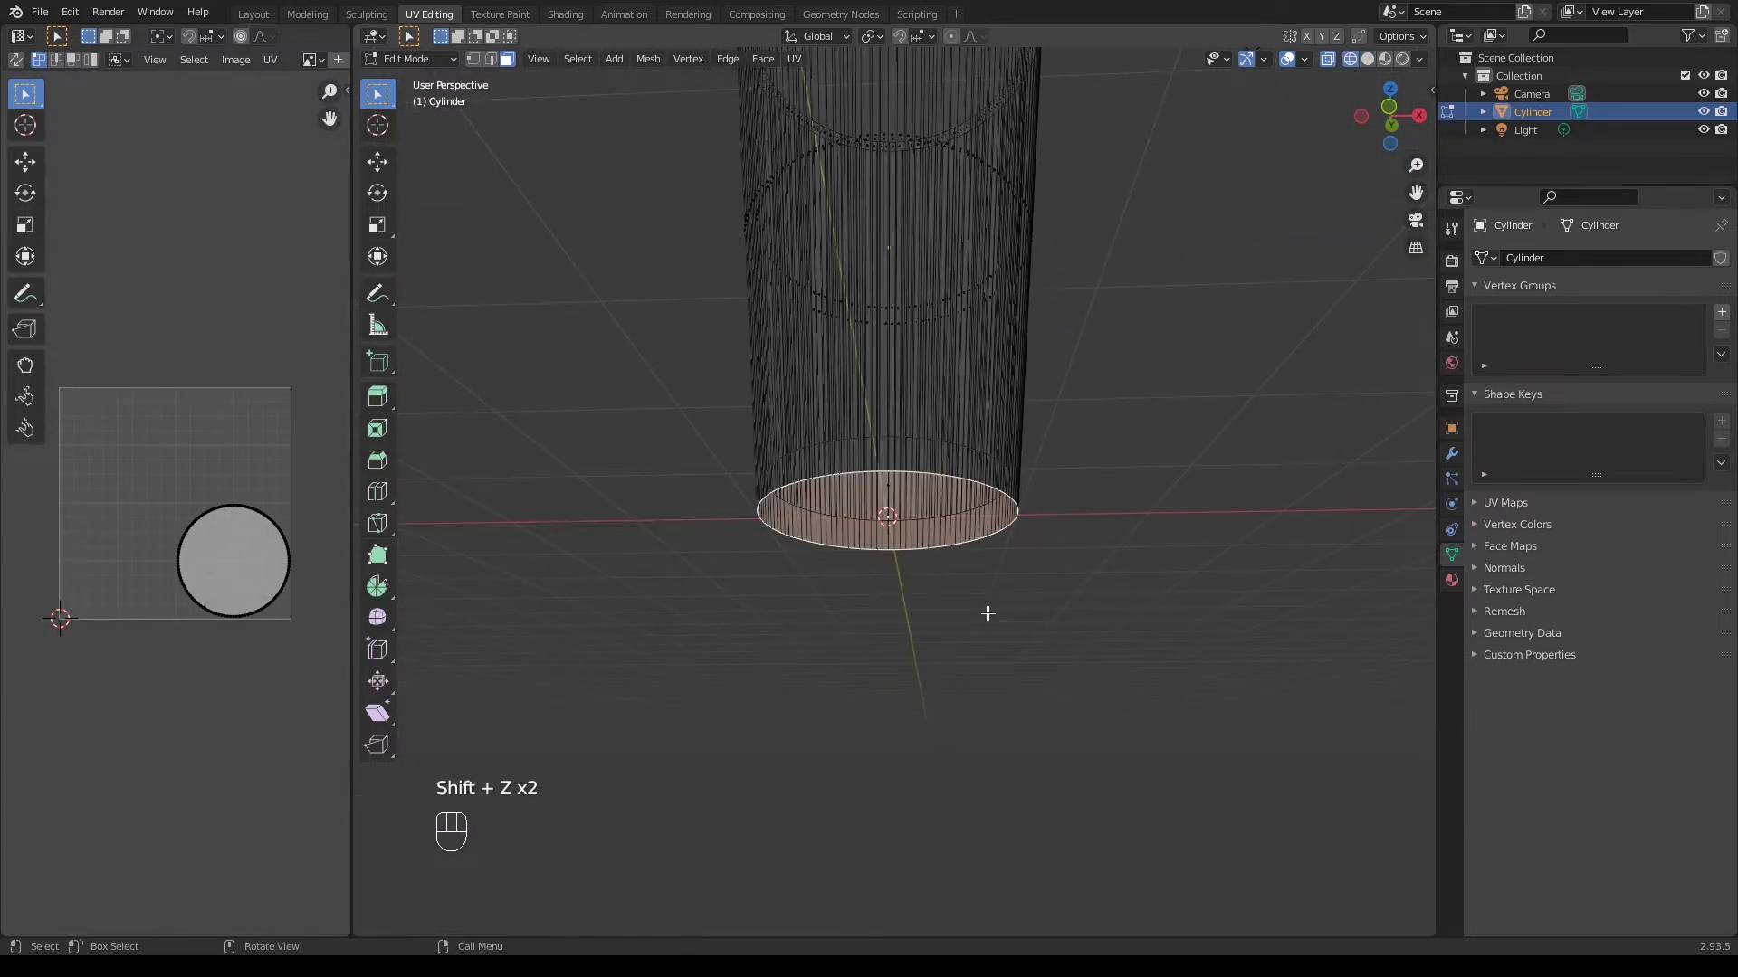
pyautogui.press('i')
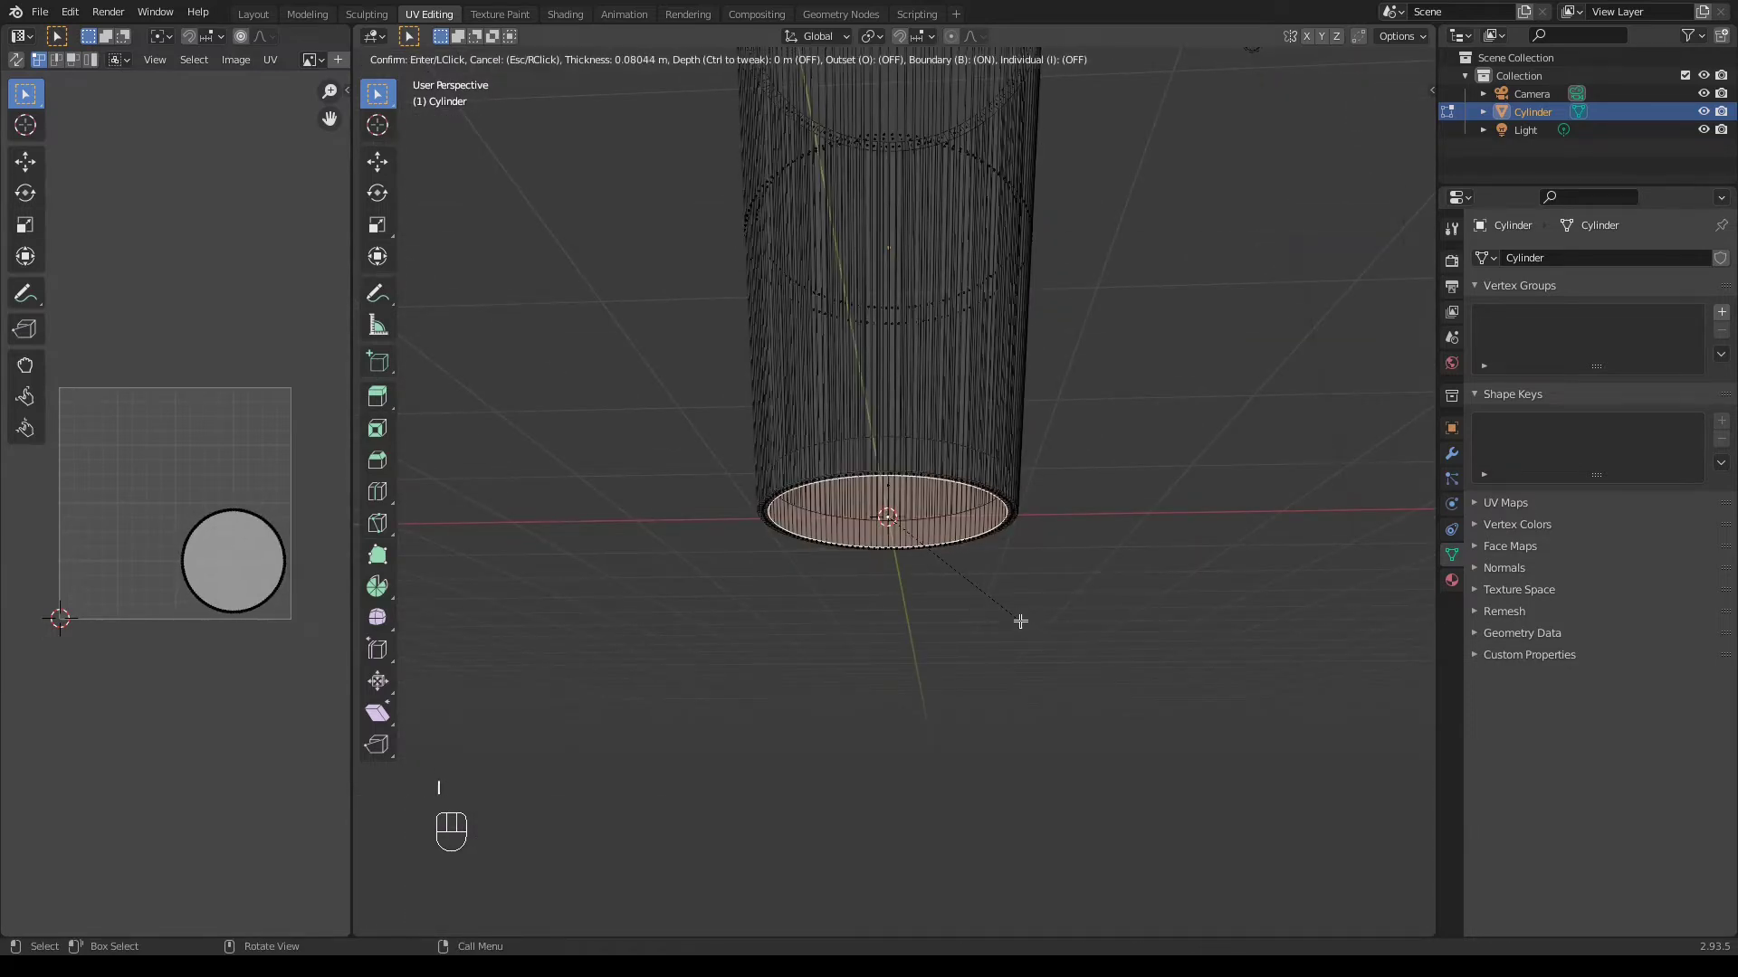
pyautogui.click(1019, 620)
# Move the inset bottom face up about 0.24 m along Z to recess the cup's underside
pyautogui.press('KP_1')
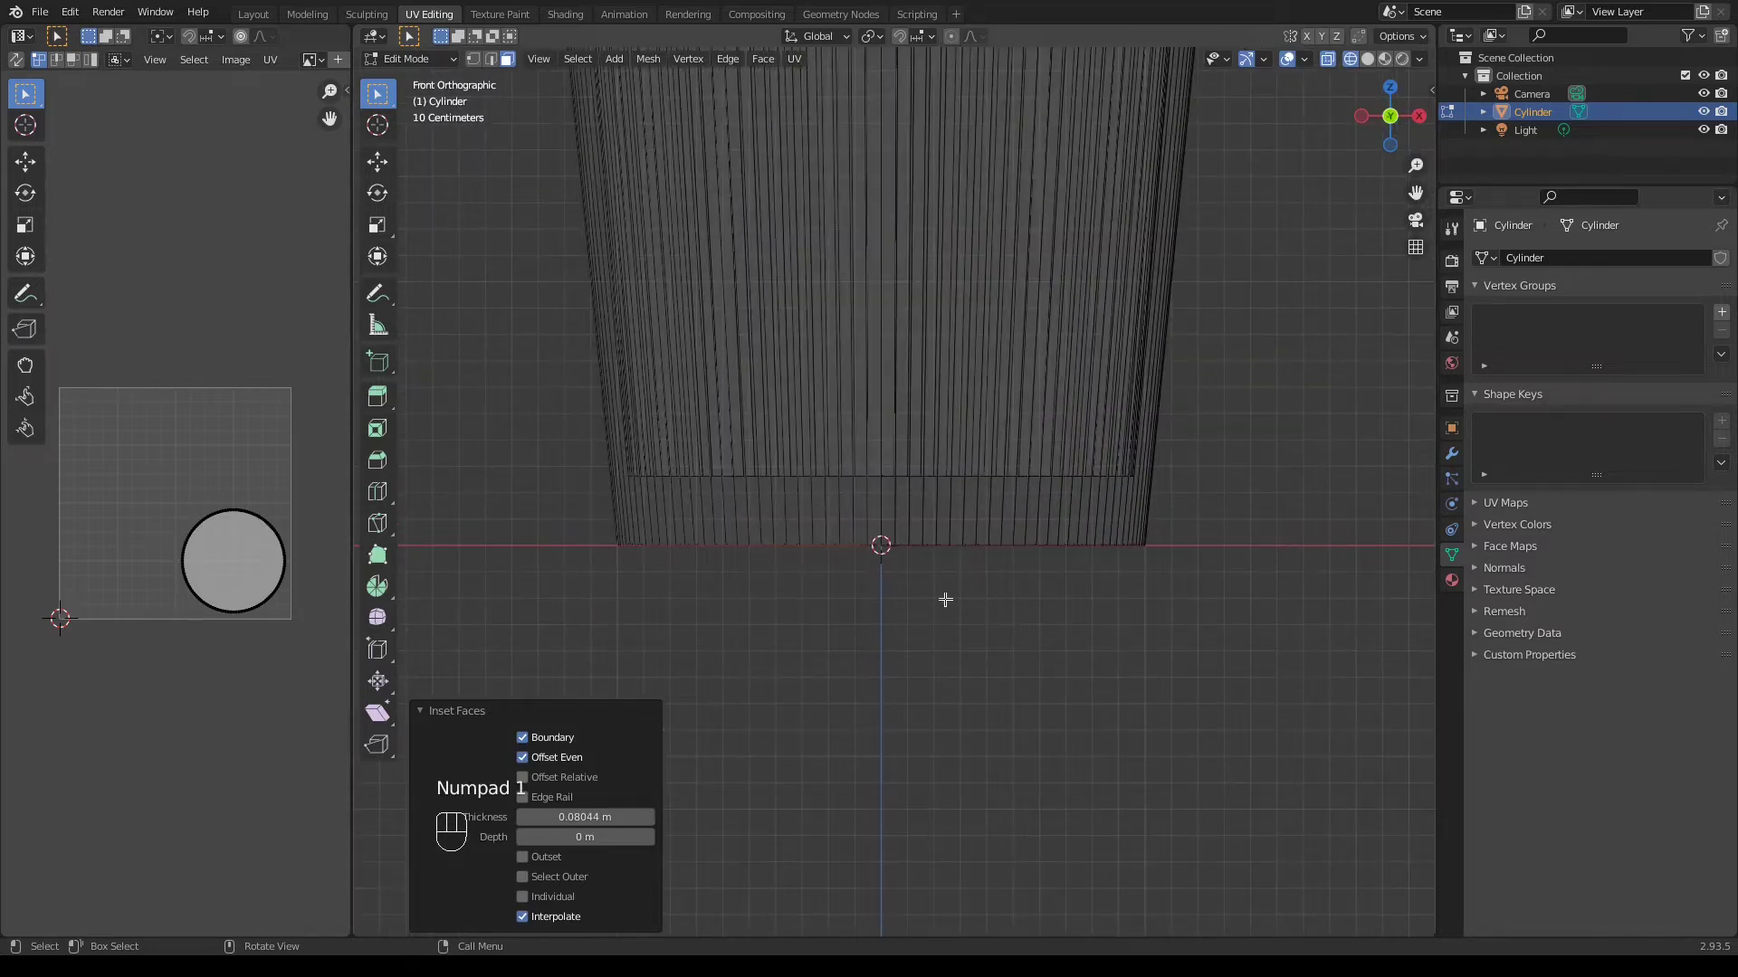
pyautogui.hotkey('shift', 'space')
pyautogui.hotkey('shift', 'space')
pyautogui.click(943, 599)
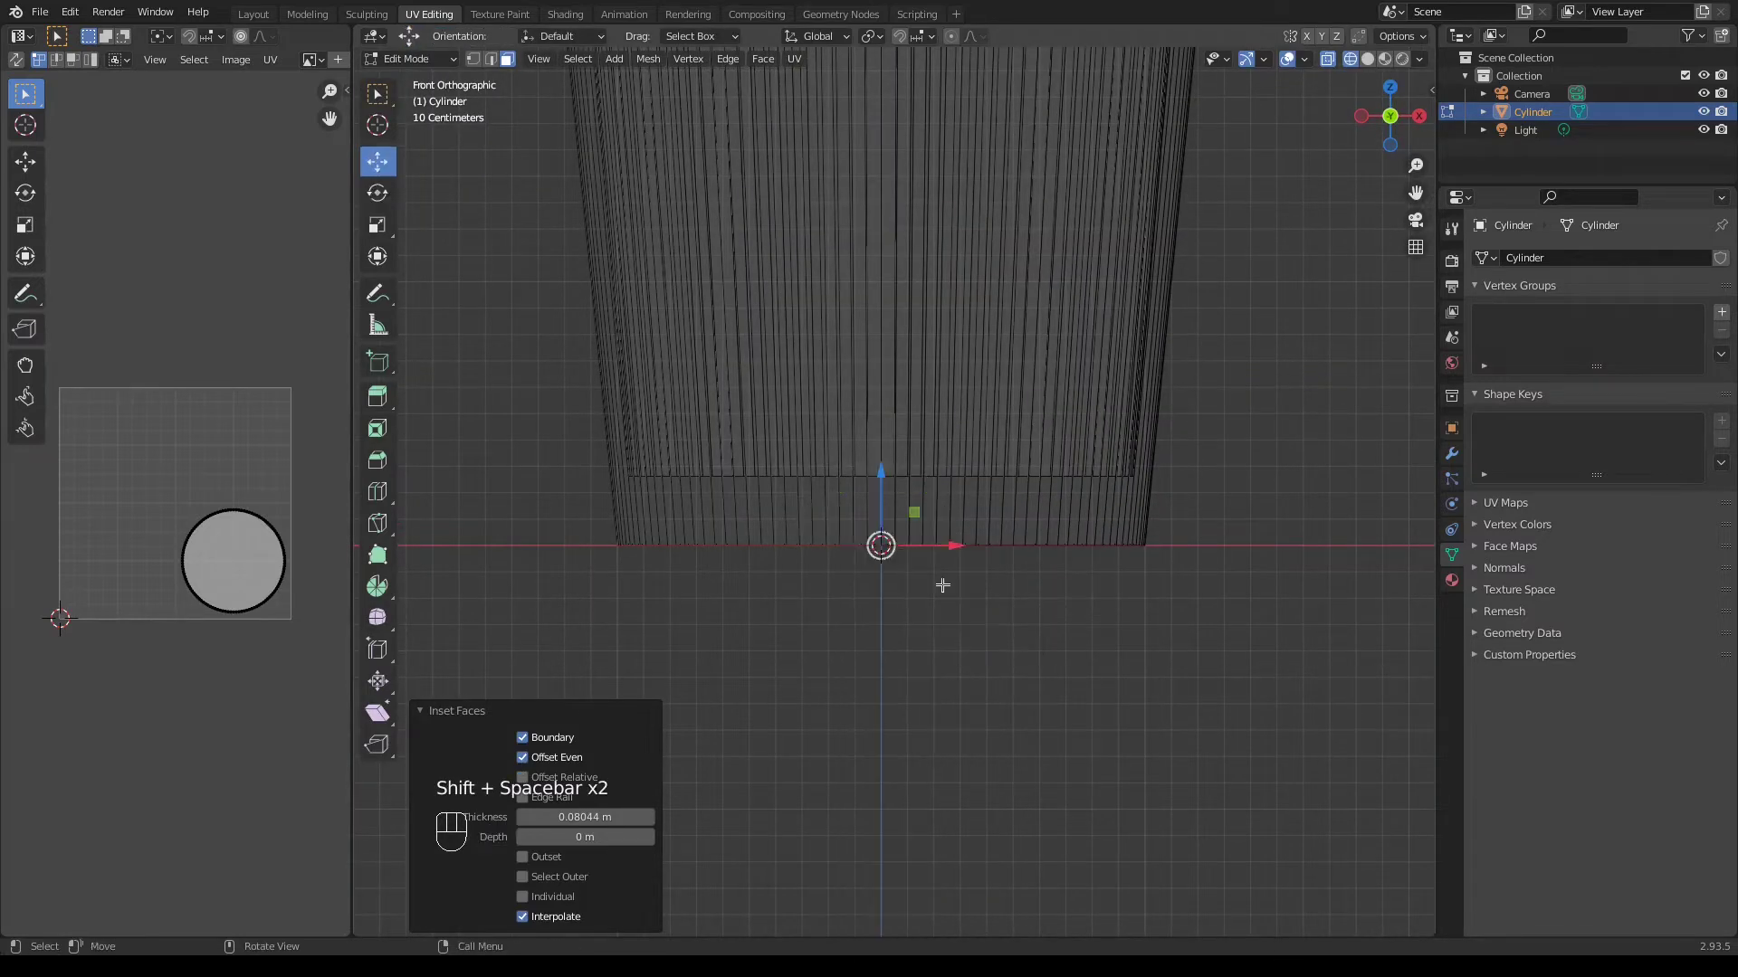
pyautogui.moveTo(883, 480); pyautogui.dragTo(874, 403)
pyautogui.hotkey('shift', 'z')
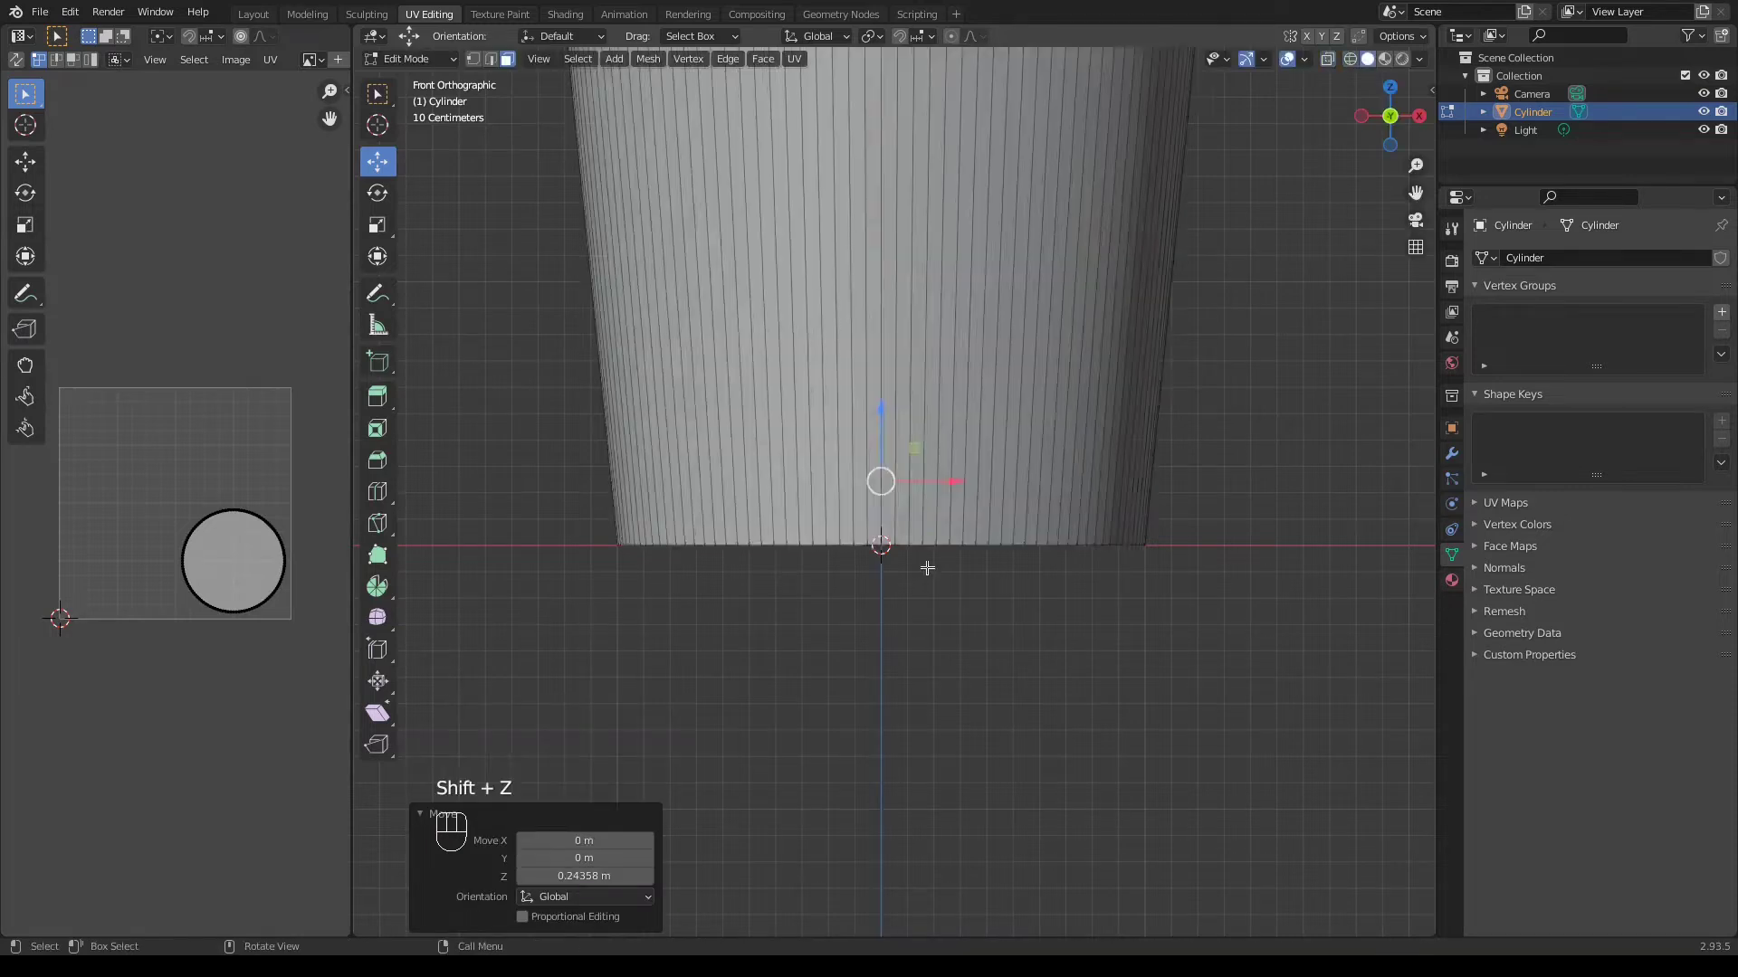
# Select the floor face inside the cup and duplicate it in place
pyautogui.moveTo(927, 567)
pyautogui.mouseDown(button='middle')
pyautogui.moveTo(1004, 376)
pyautogui.moveTo(966, 341)
pyautogui.moveTo(957, 570)
pyautogui.moveTo(945, 560)
pyautogui.mouseUp(button='middle')
pyautogui.scroll(-4, 1071, 349)
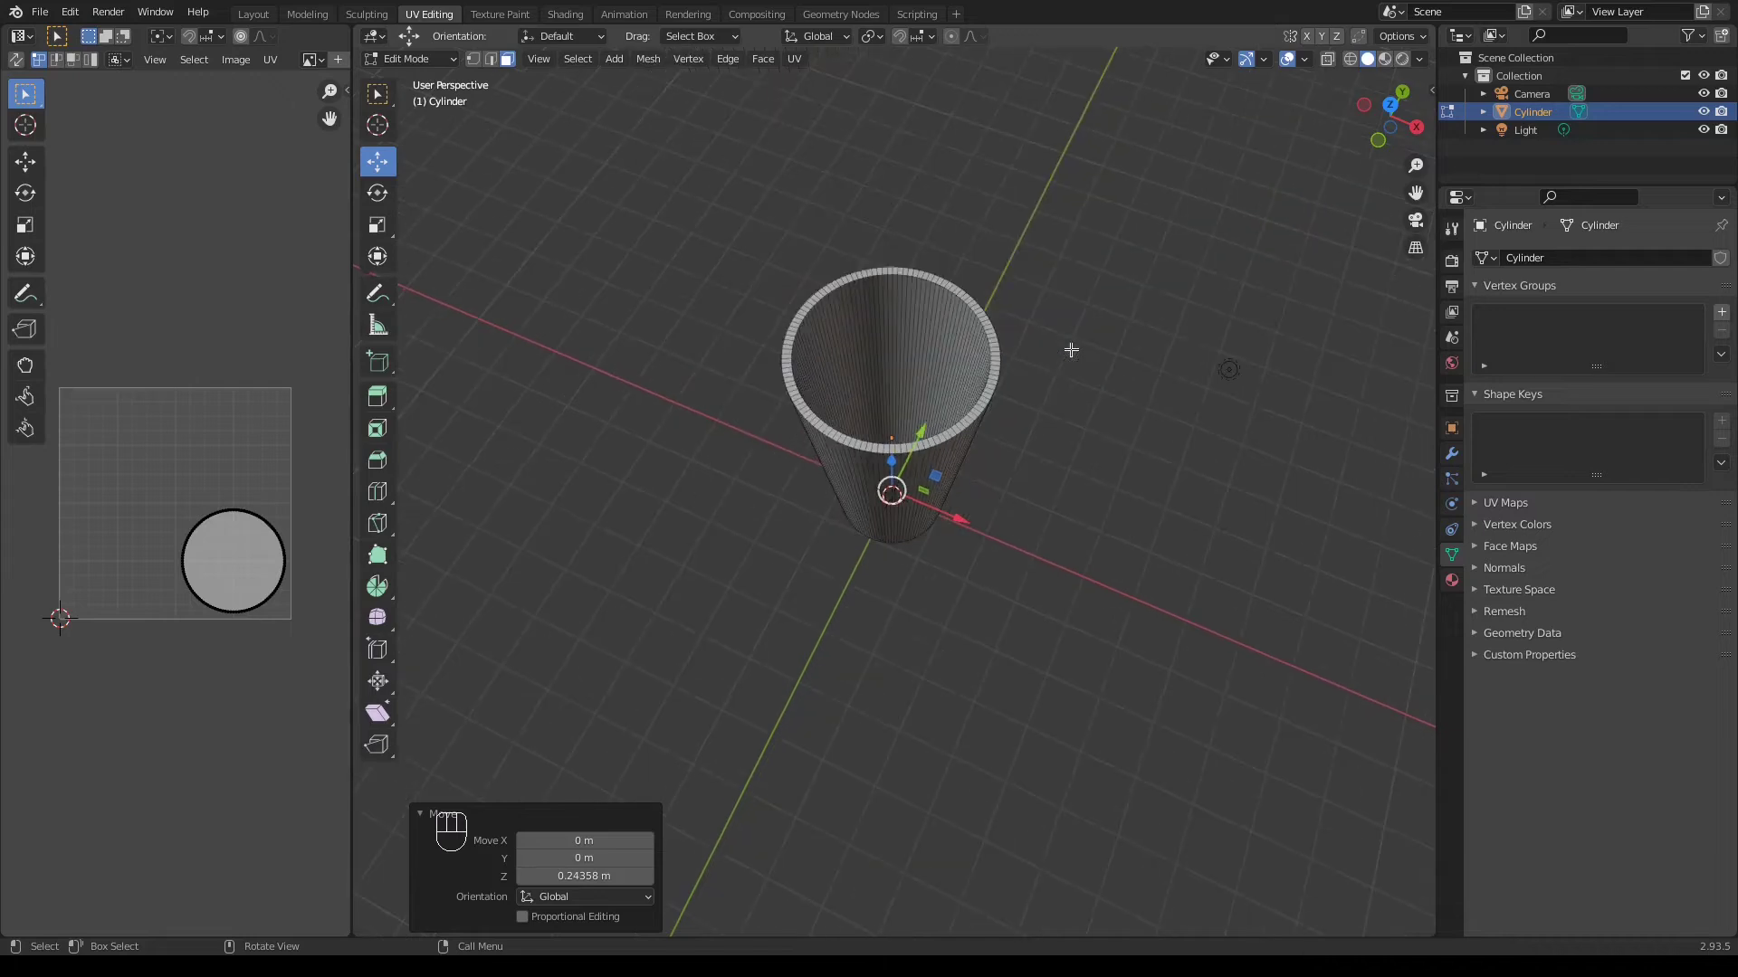
pyautogui.press('KP_1')
pyautogui.keyDown('shift'); pyautogui.moveTo(1068, 349); pyautogui.dragTo(1033, 668, button='middle'); pyautogui.keyUp('shift')
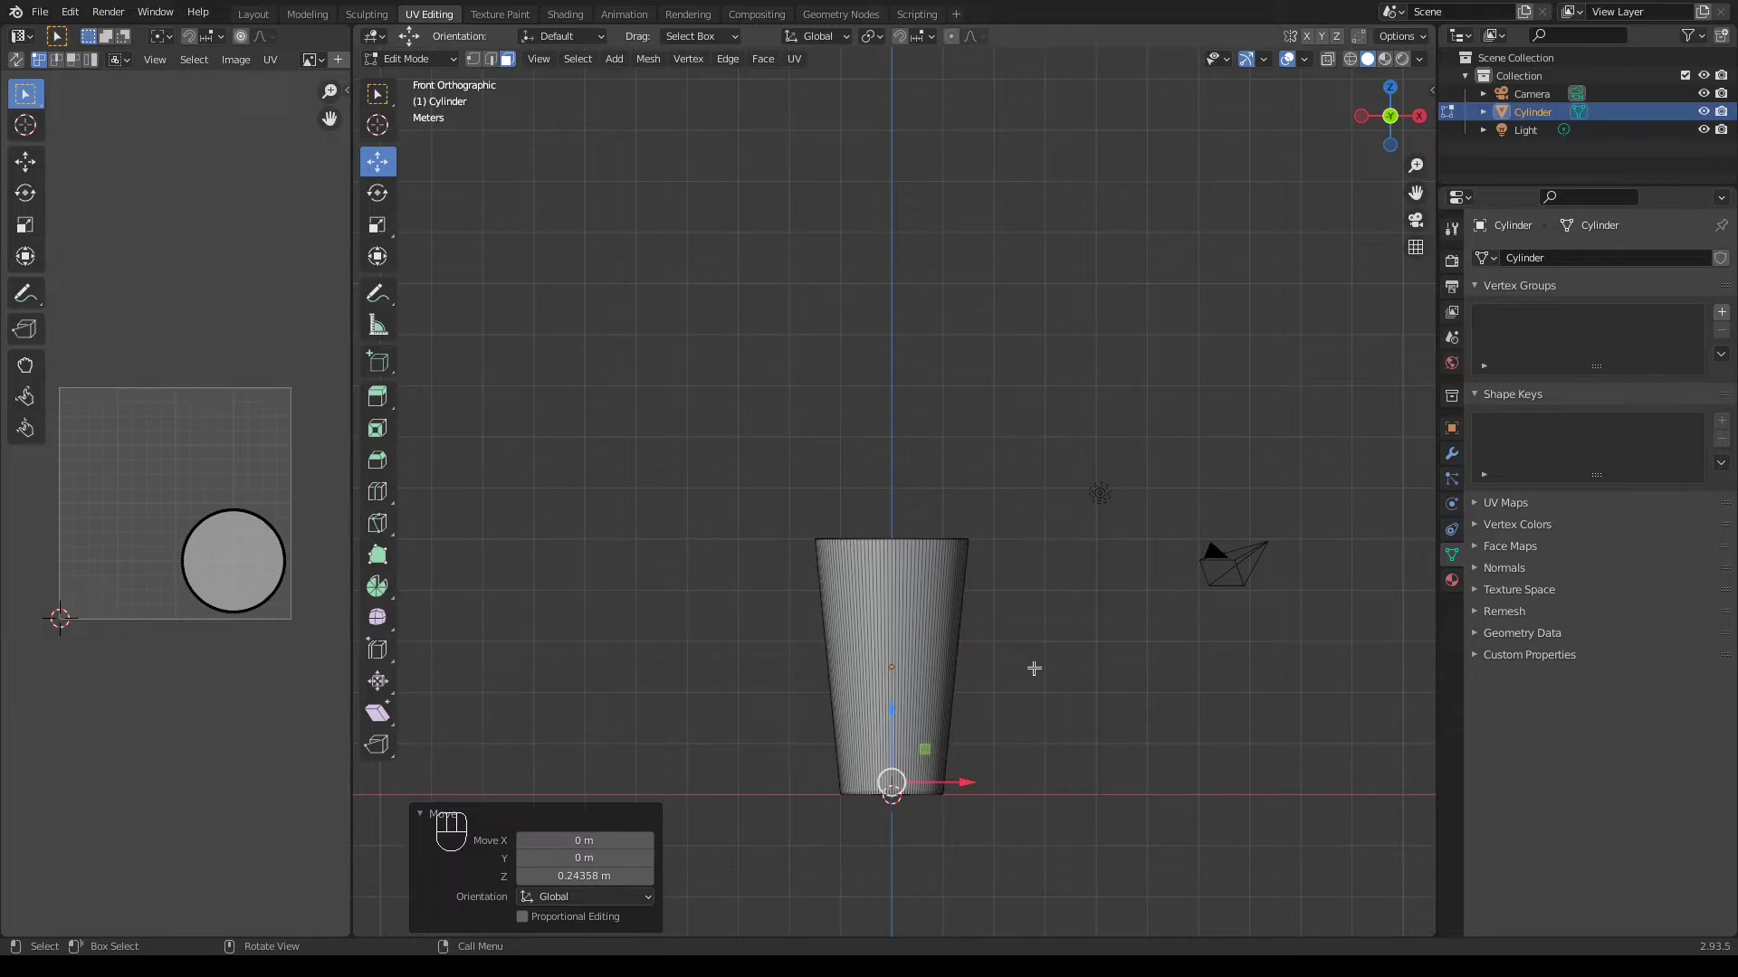
pyautogui.moveTo(1002, 594); pyautogui.dragTo(911, 570, button='middle')
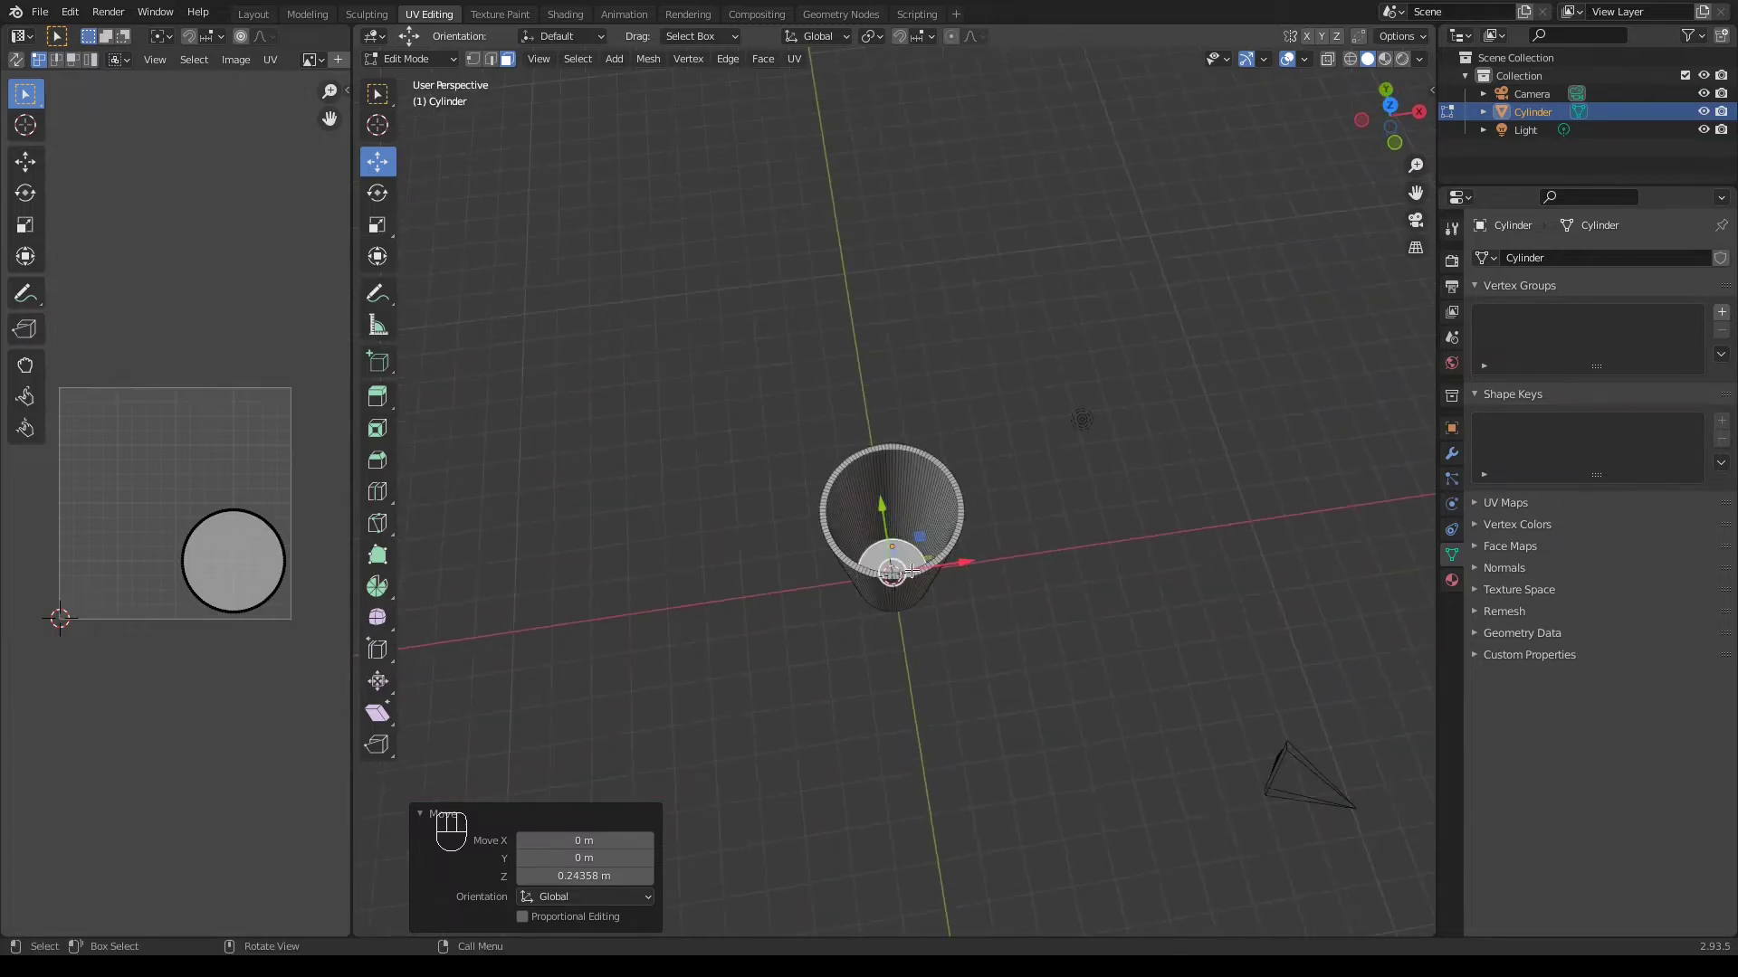
pyautogui.click(911, 570)
pyautogui.press('KP_Decimal')
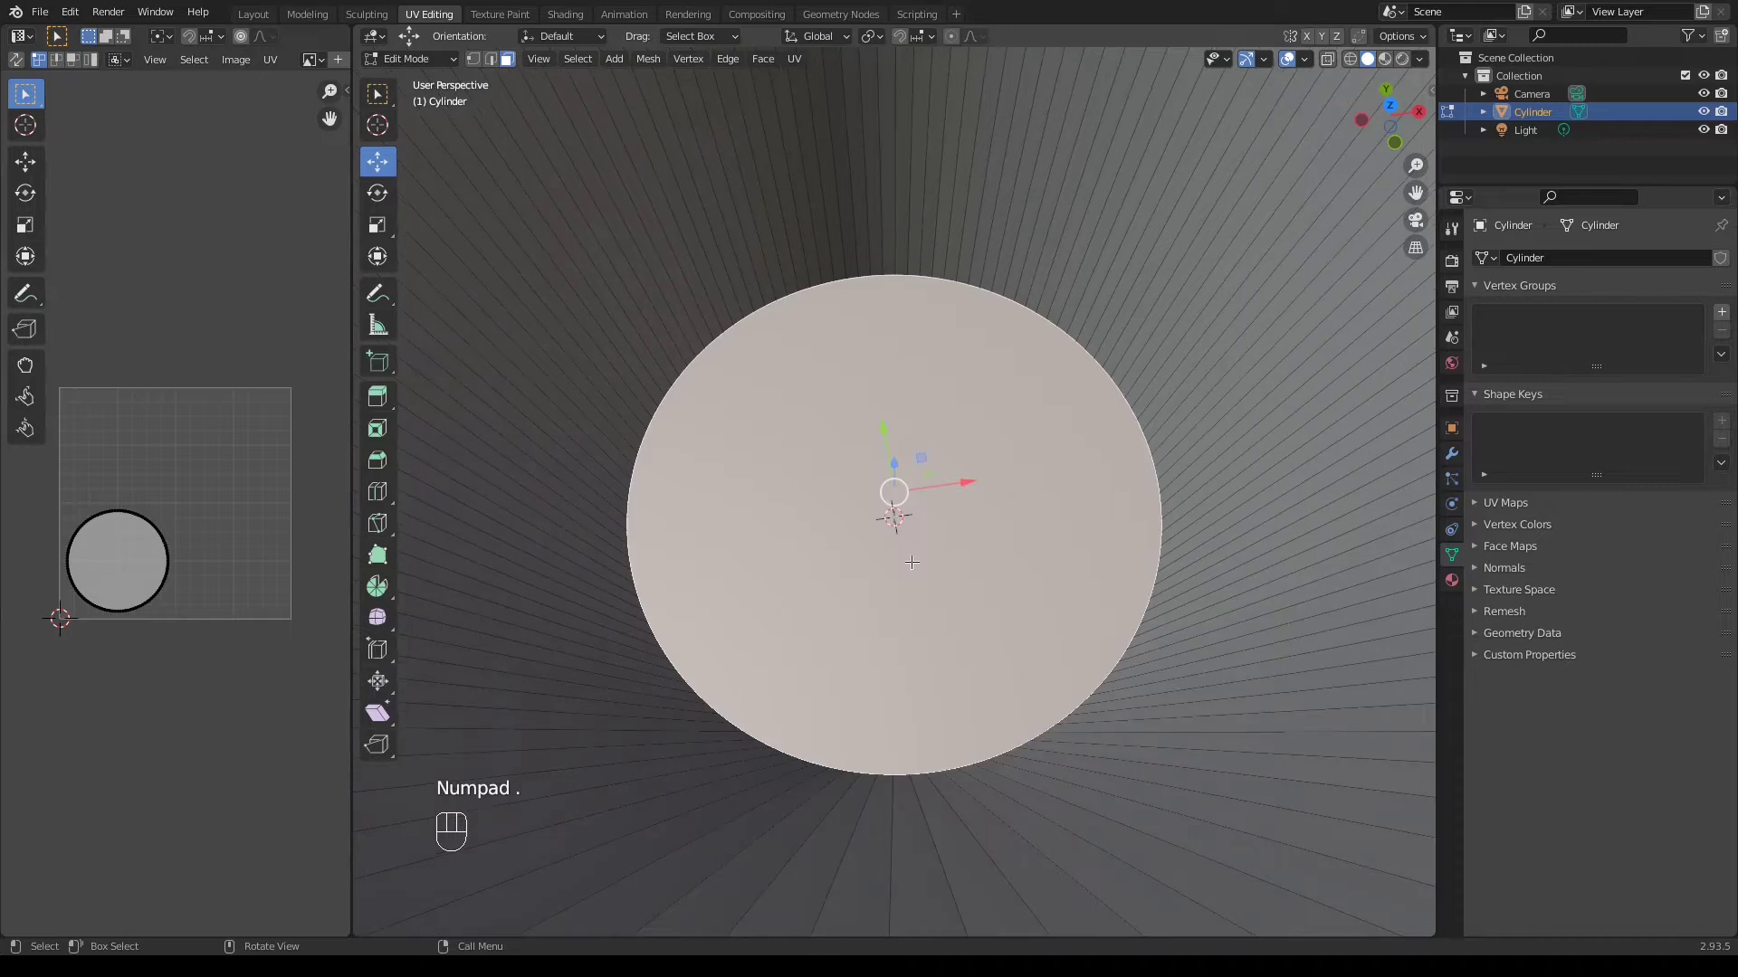
pyautogui.hotkey('shift', 'd')
pyautogui.rightClick(939, 373)
# Raise the duplicated floor face straight up along Z to just above the cup's rim
pyautogui.press('KP_1')
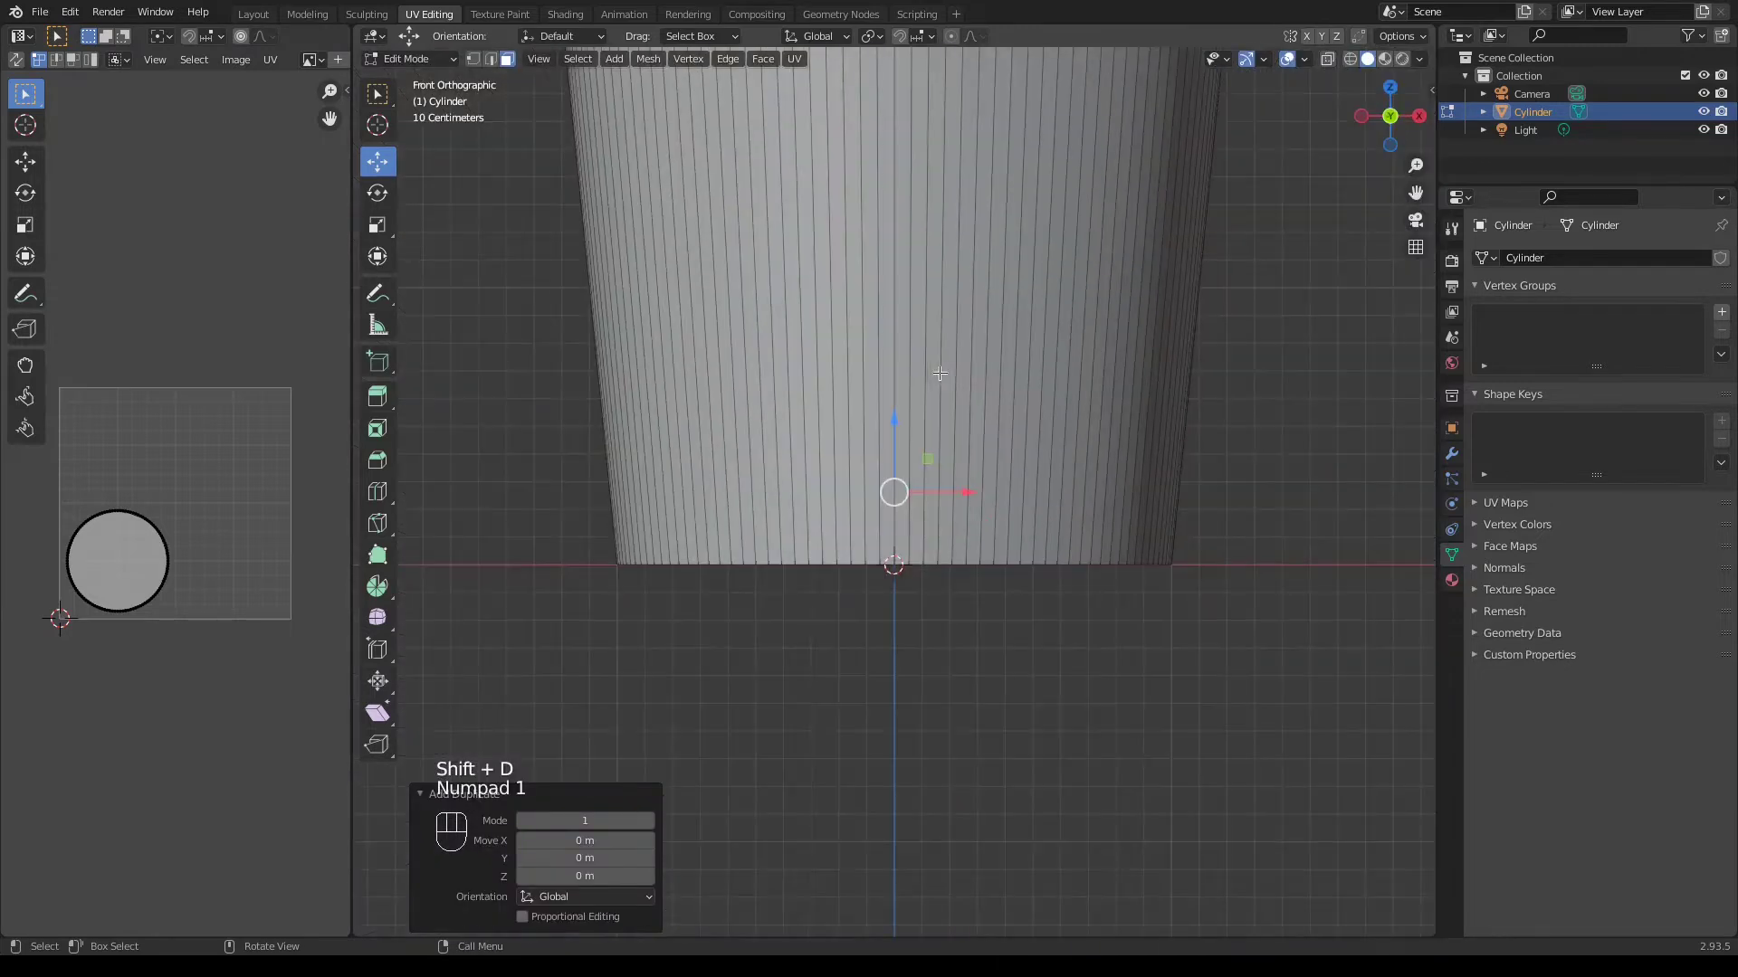
pyautogui.scroll(-3, 929, 338)
pyautogui.keyDown('shift'); pyautogui.moveTo(930, 337); pyautogui.dragTo(894, 714, button='middle'); pyautogui.keyUp('shift')
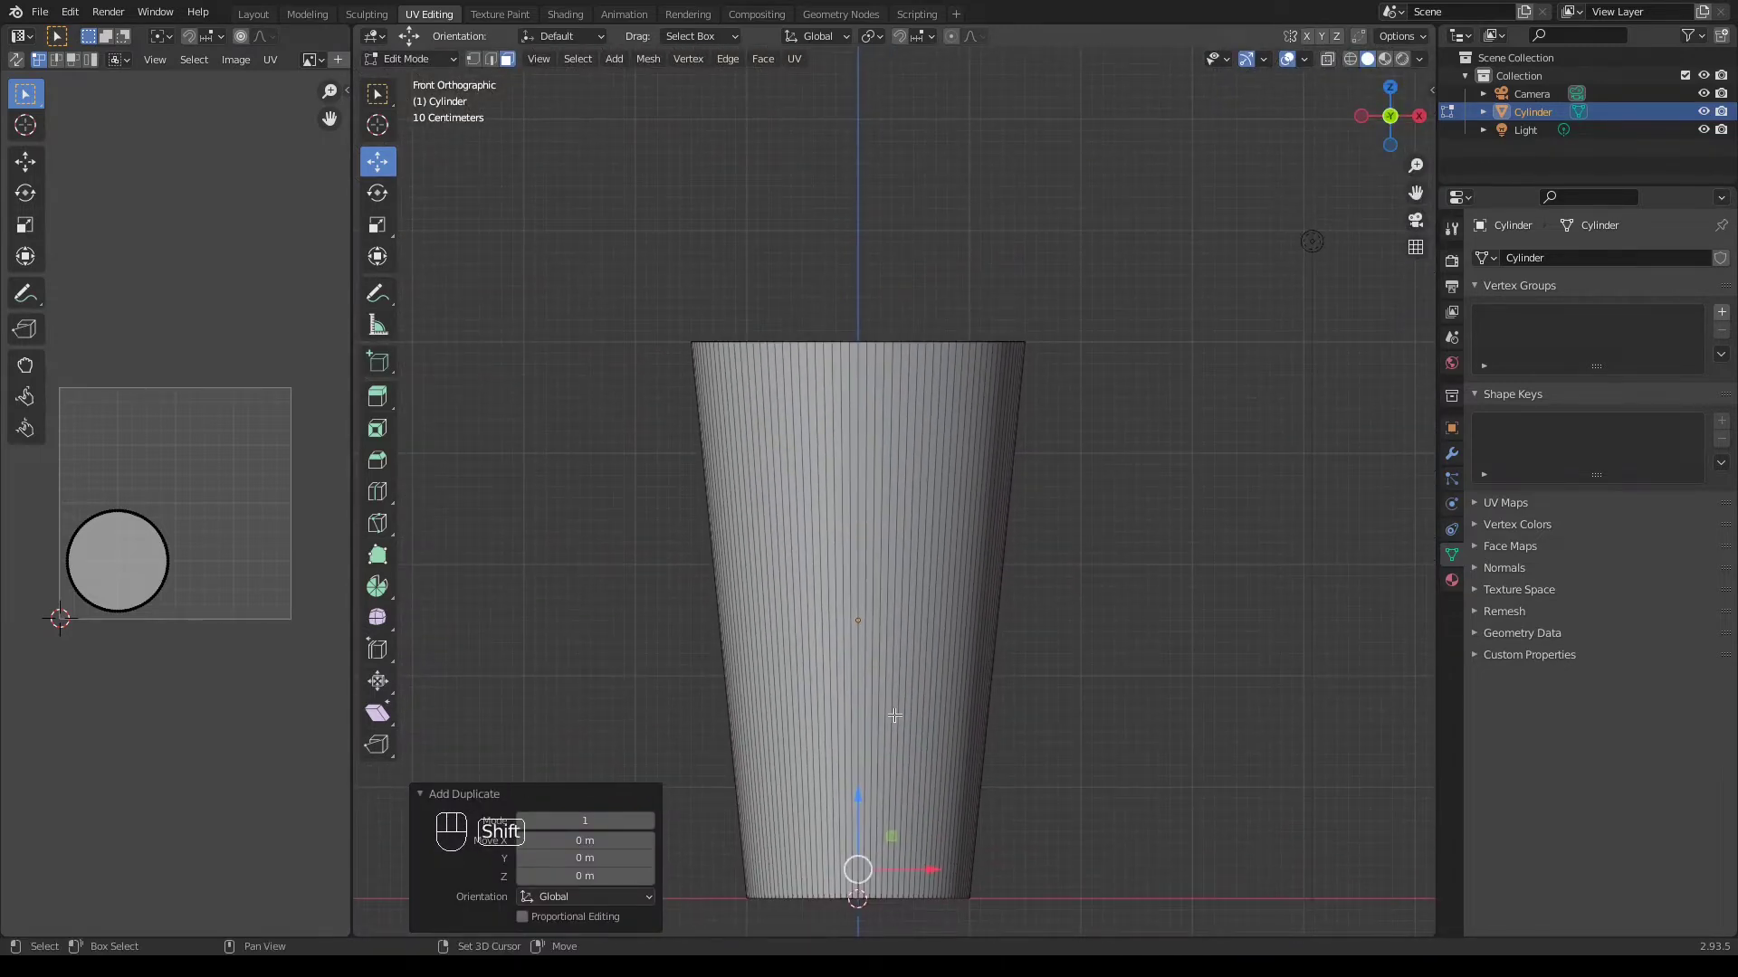
pyautogui.moveTo(858, 800); pyautogui.dragTo(860, 284)
# Separate the duplicated face into its own object and set its origin to its geometry
pyautogui.press('p')
pyautogui.click(864, 216)
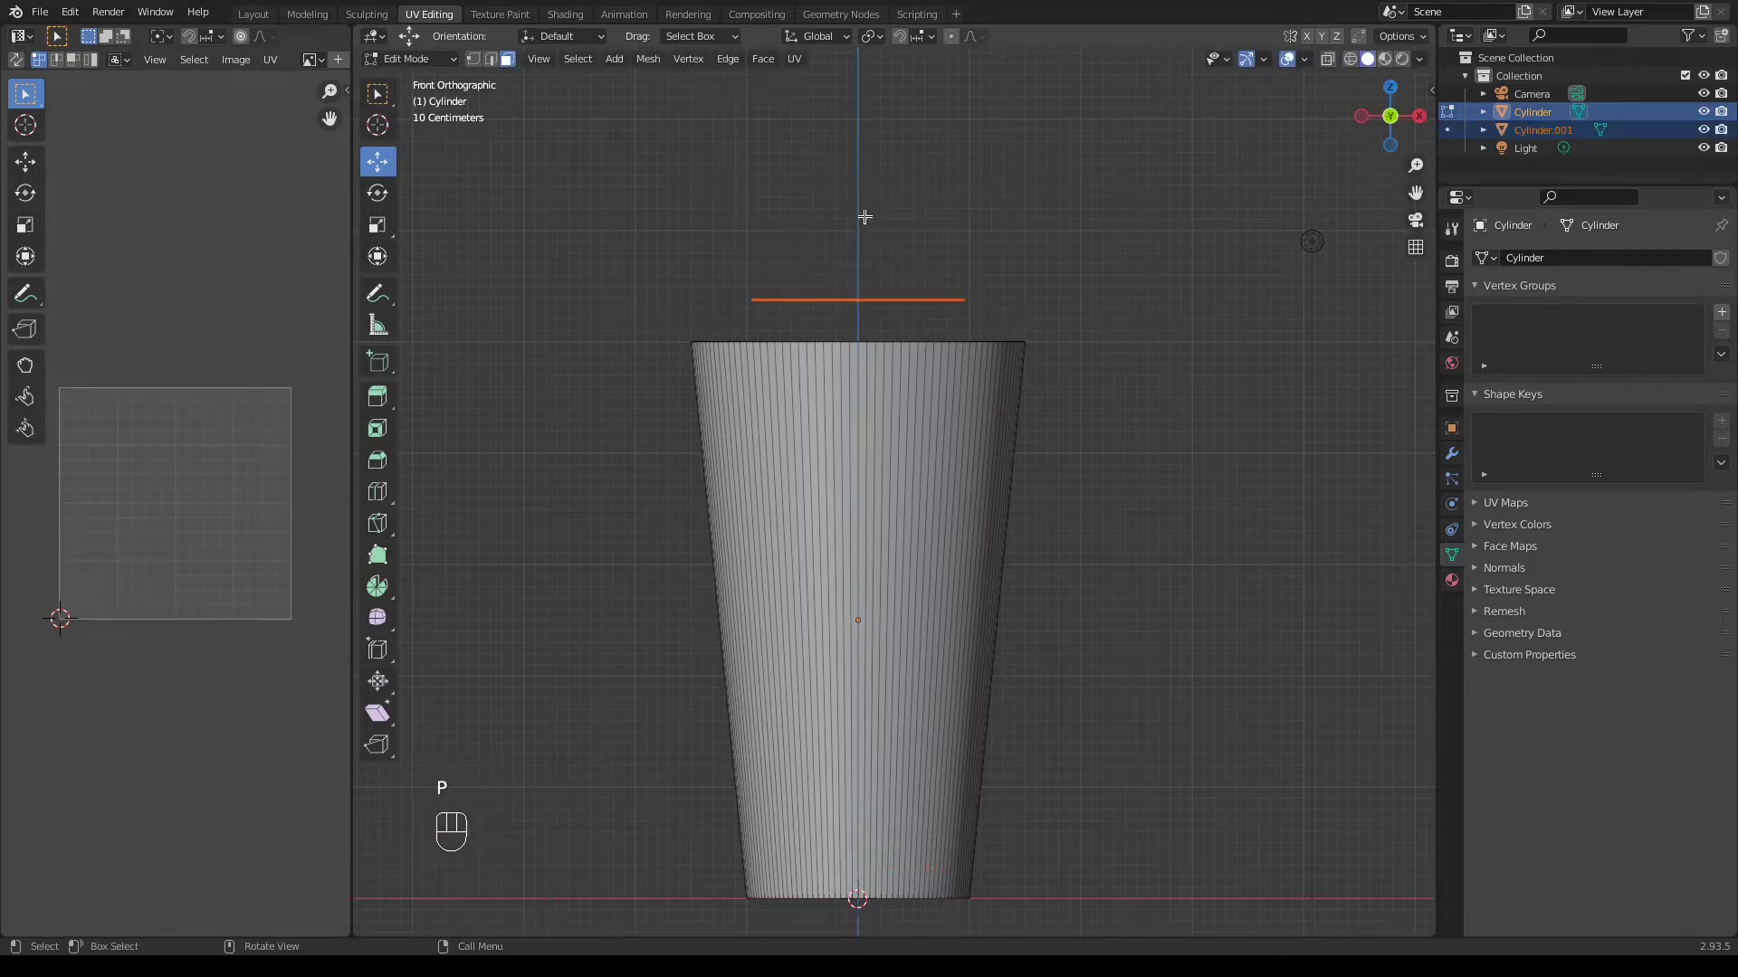
pyautogui.press('Tab')
pyautogui.click(856, 299)
pyautogui.rightClick(857, 296)
pyautogui.moveTo(857, 296)
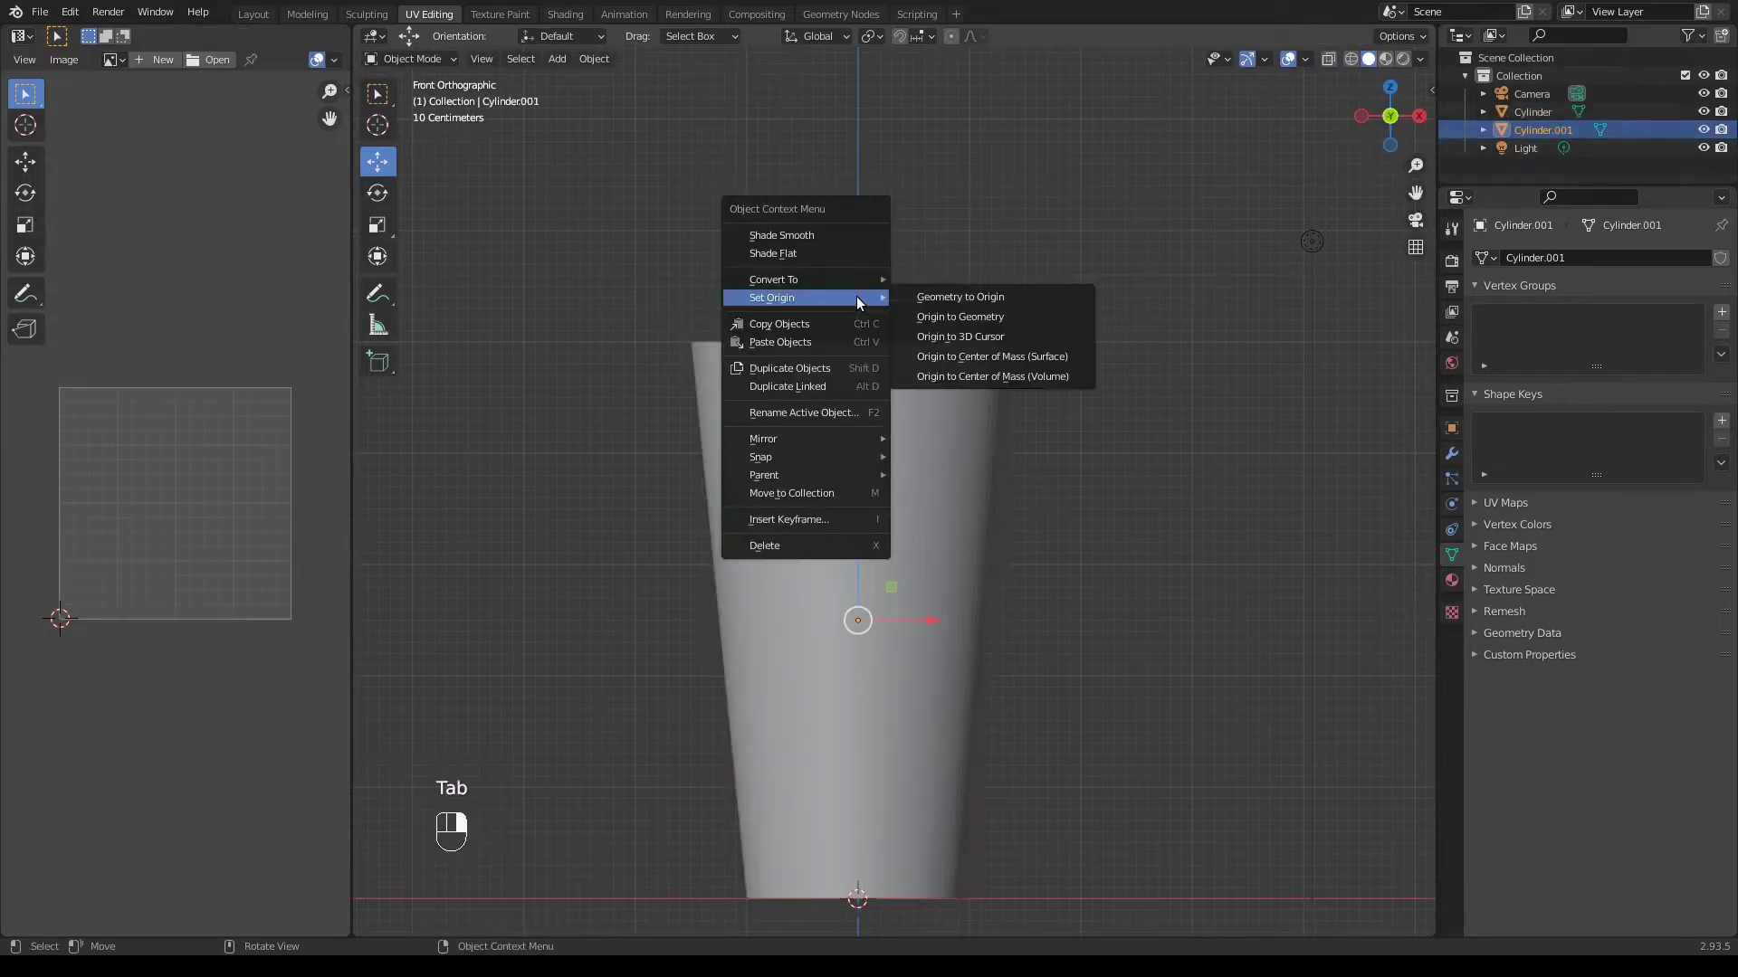
pyautogui.click(972, 317)
# Lower the separate disc to sit just on the cup's rim and scale it by about 1.63 so it overhangs
pyautogui.click(859, 415)
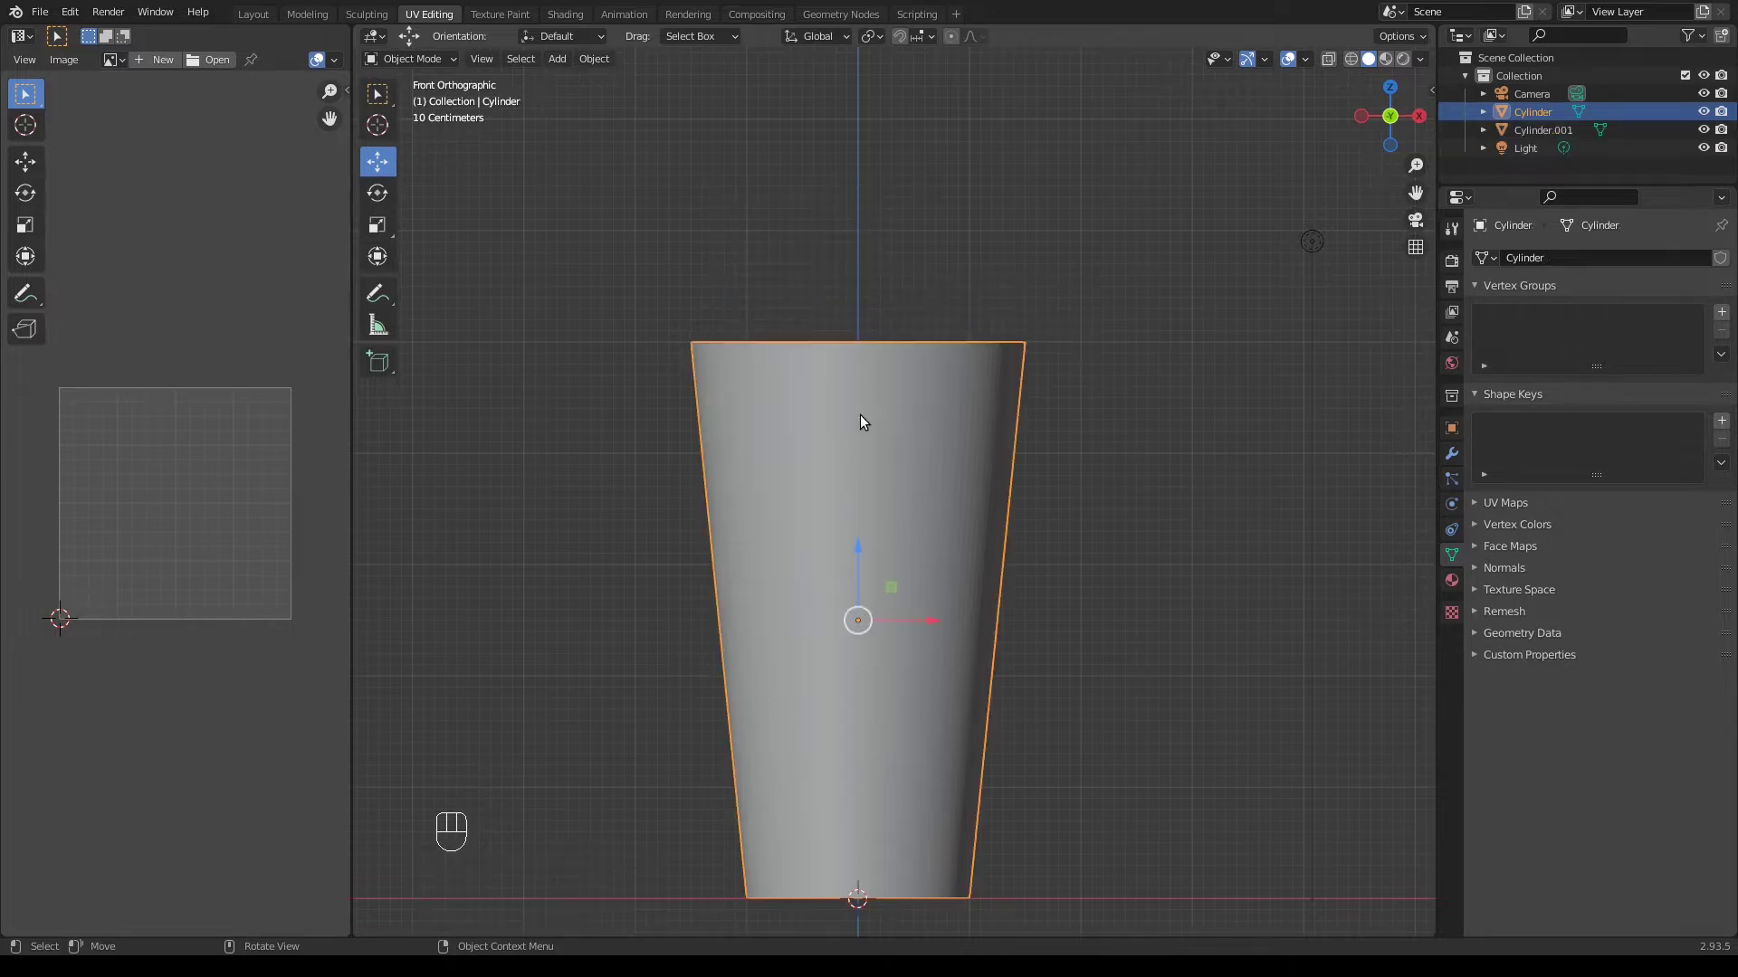
pyautogui.click(927, 300)
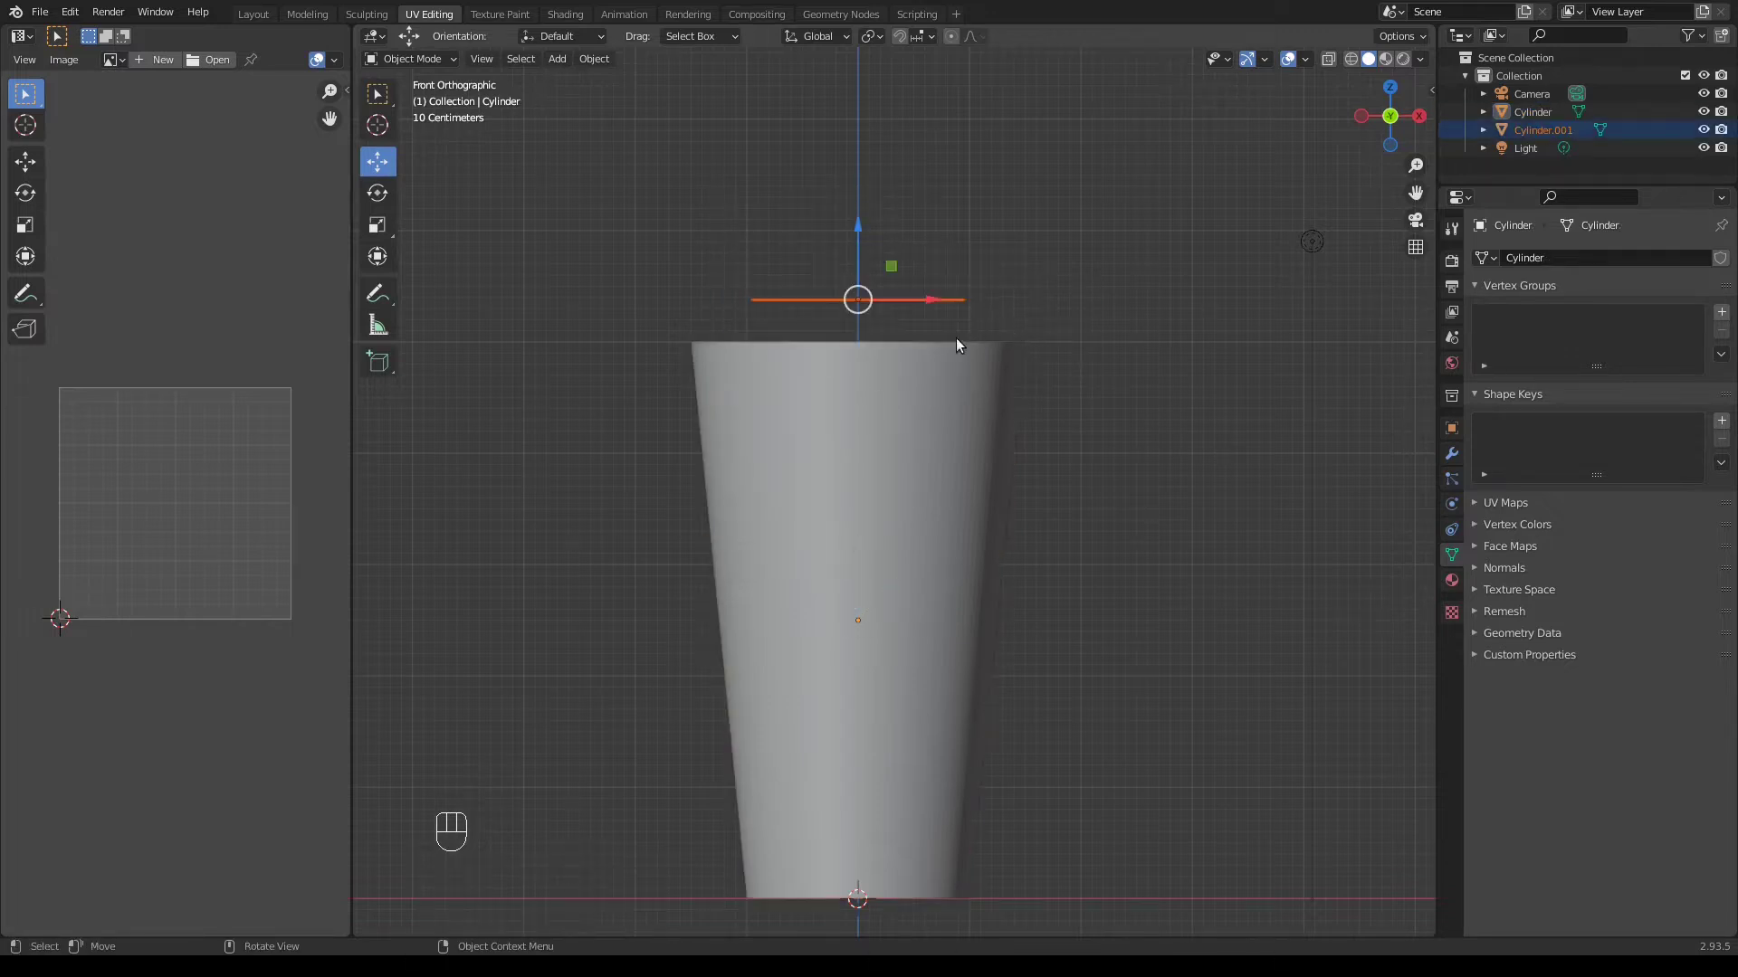
pyautogui.press('KP_Decimal')
pyautogui.moveTo(892, 431); pyautogui.dragTo(898, 542)
pyautogui.press('s')
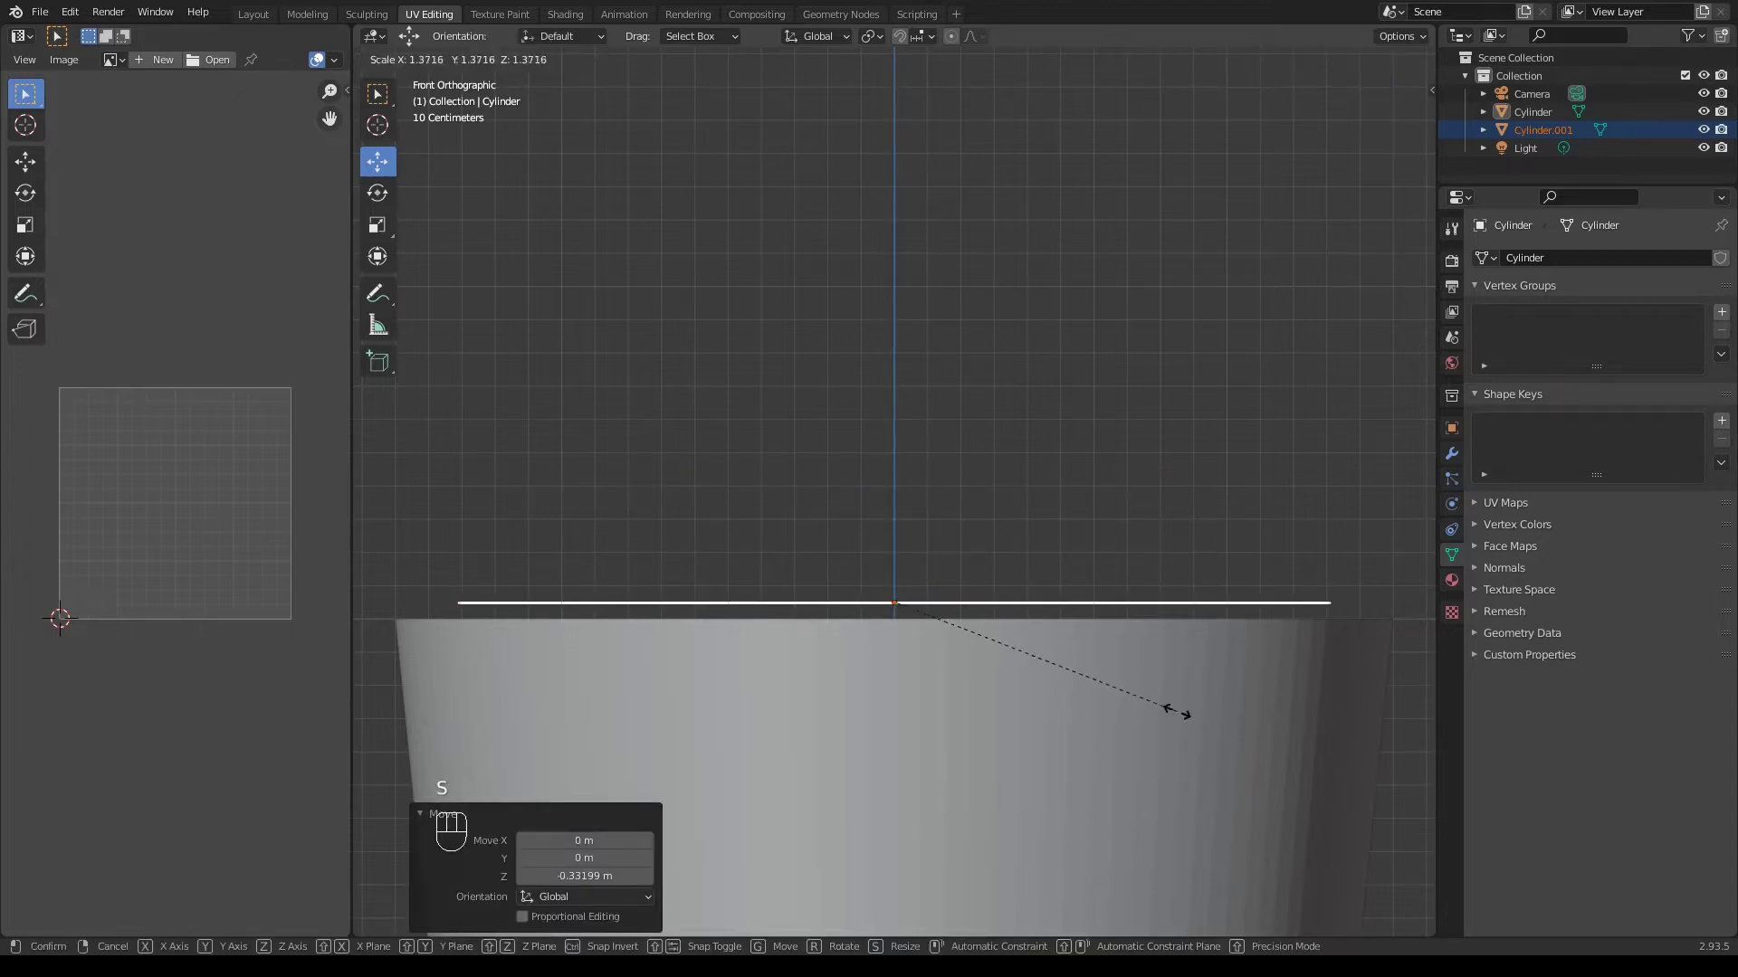
pyautogui.click(1217, 727)
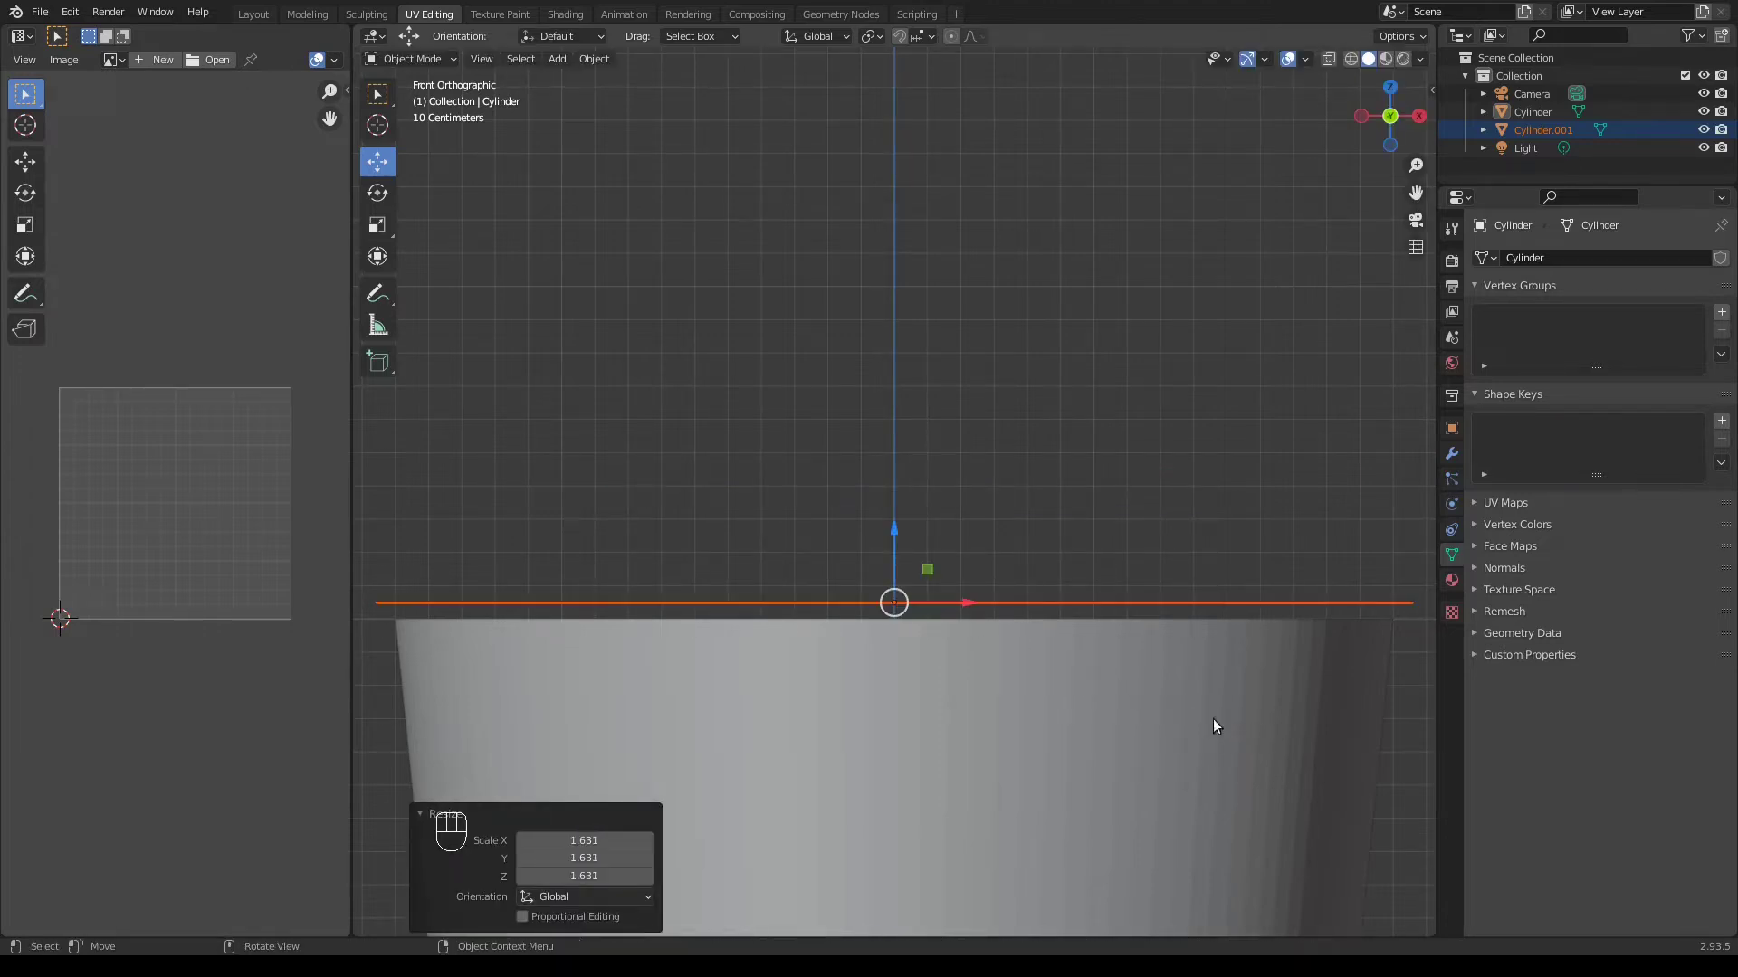
pyautogui.moveTo(891, 531); pyautogui.dragTo(893, 543)
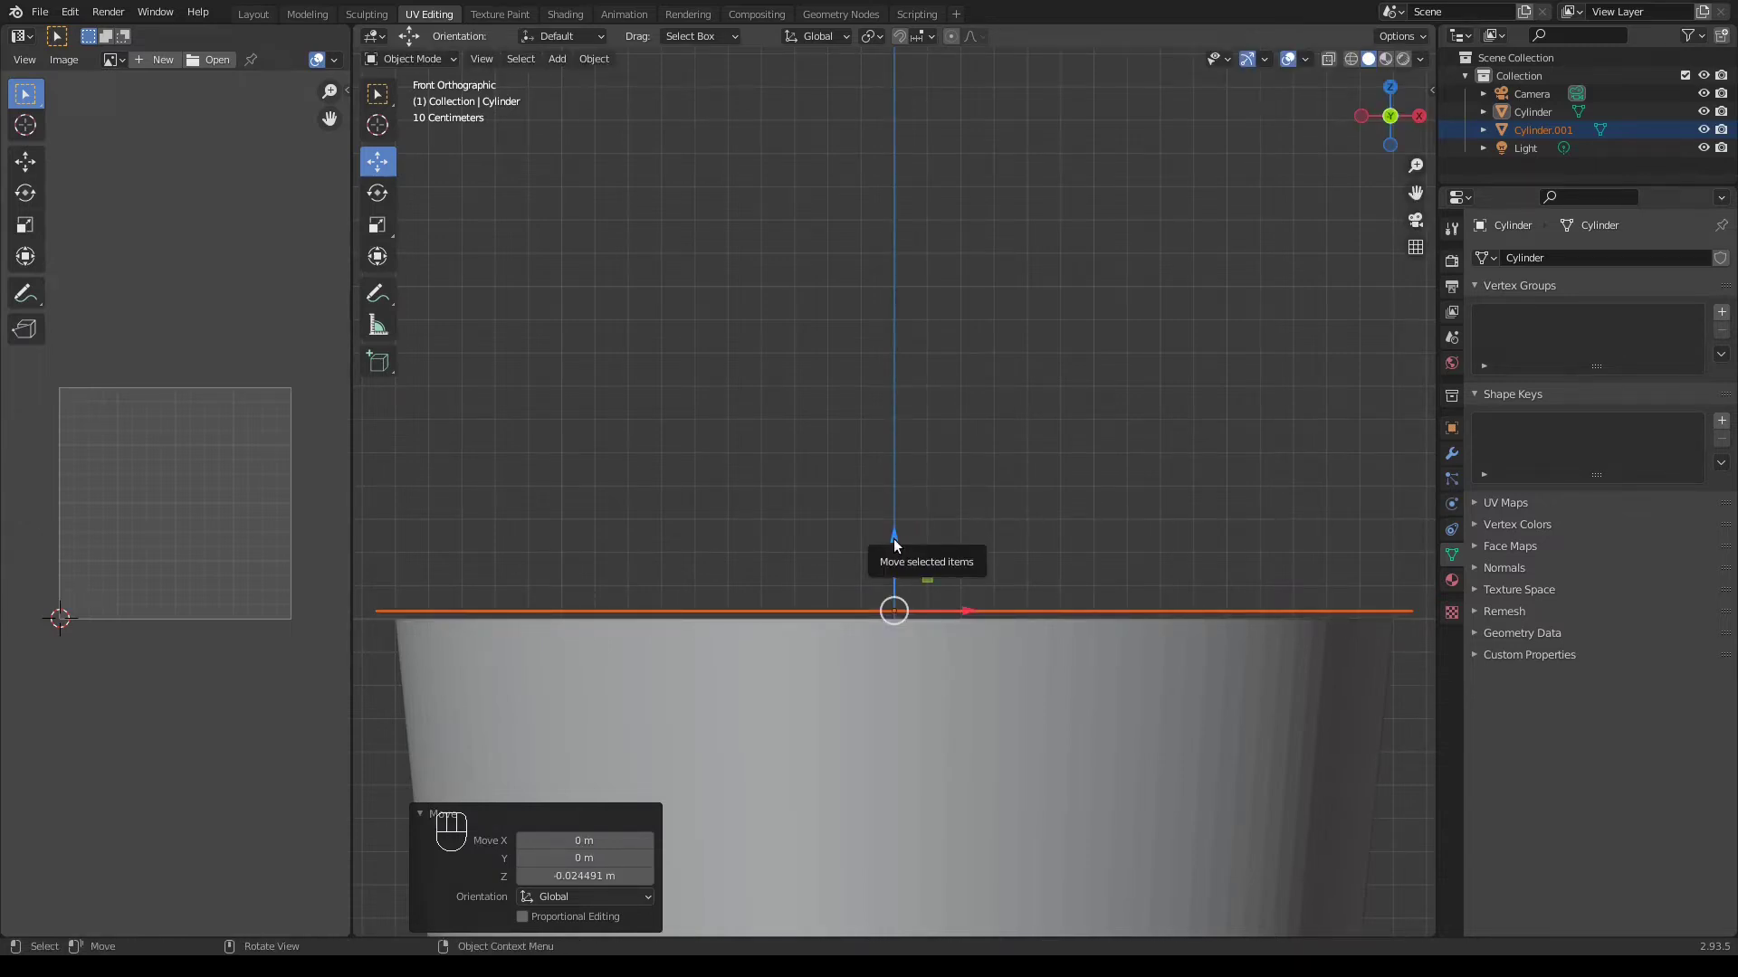
# Inset the disc's face twice, by about 0.055 m and then about 0.02 m, to form two concentric rings
pyautogui.moveTo(950, 510); pyautogui.dragTo(937, 590, button='middle')
pyautogui.press('Tab')
pyautogui.press('Tab')
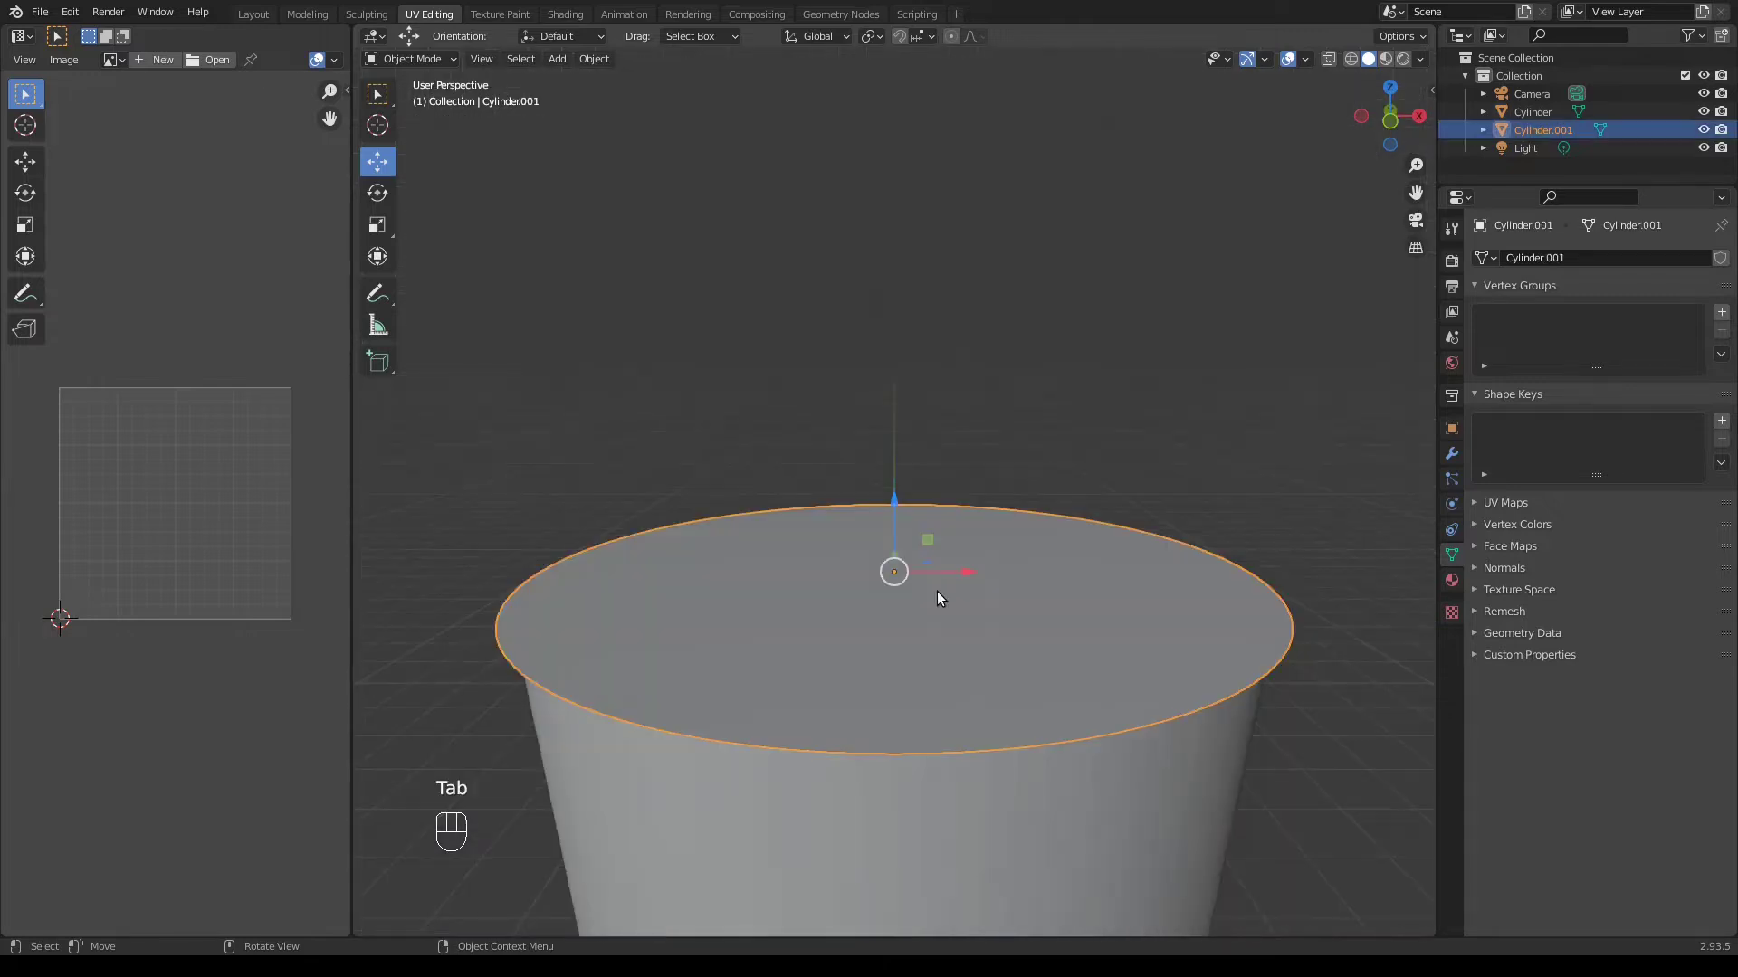
pyautogui.press('Tab')
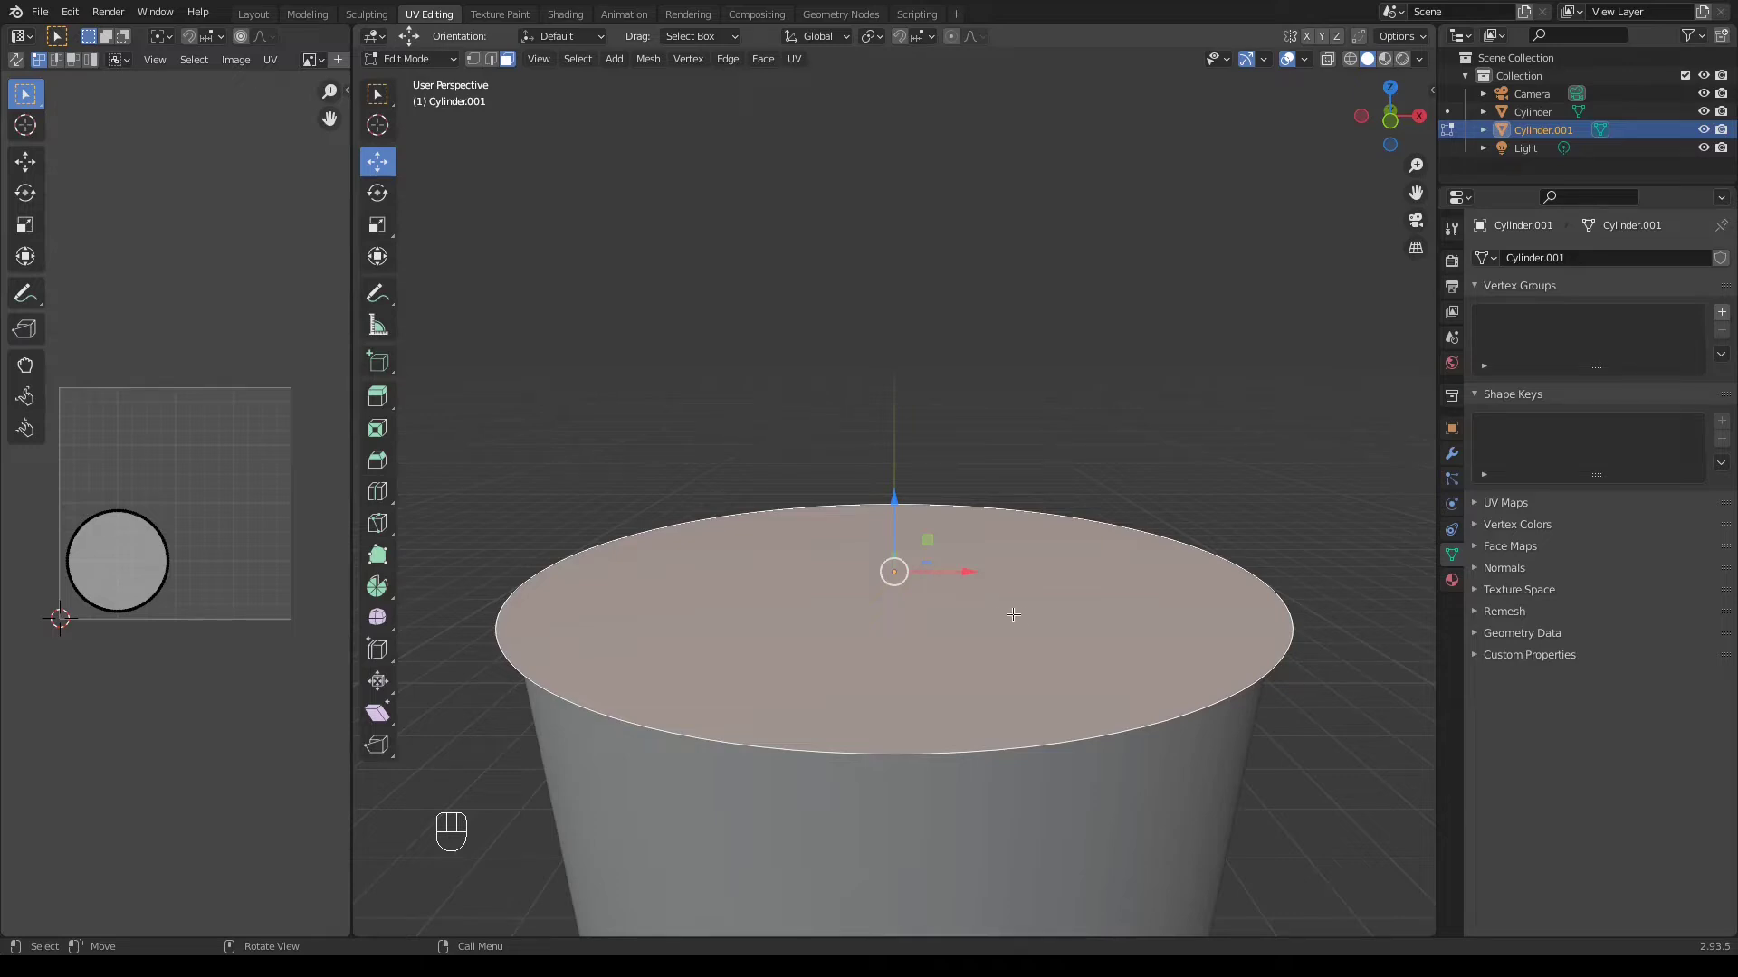
pyautogui.press('i')
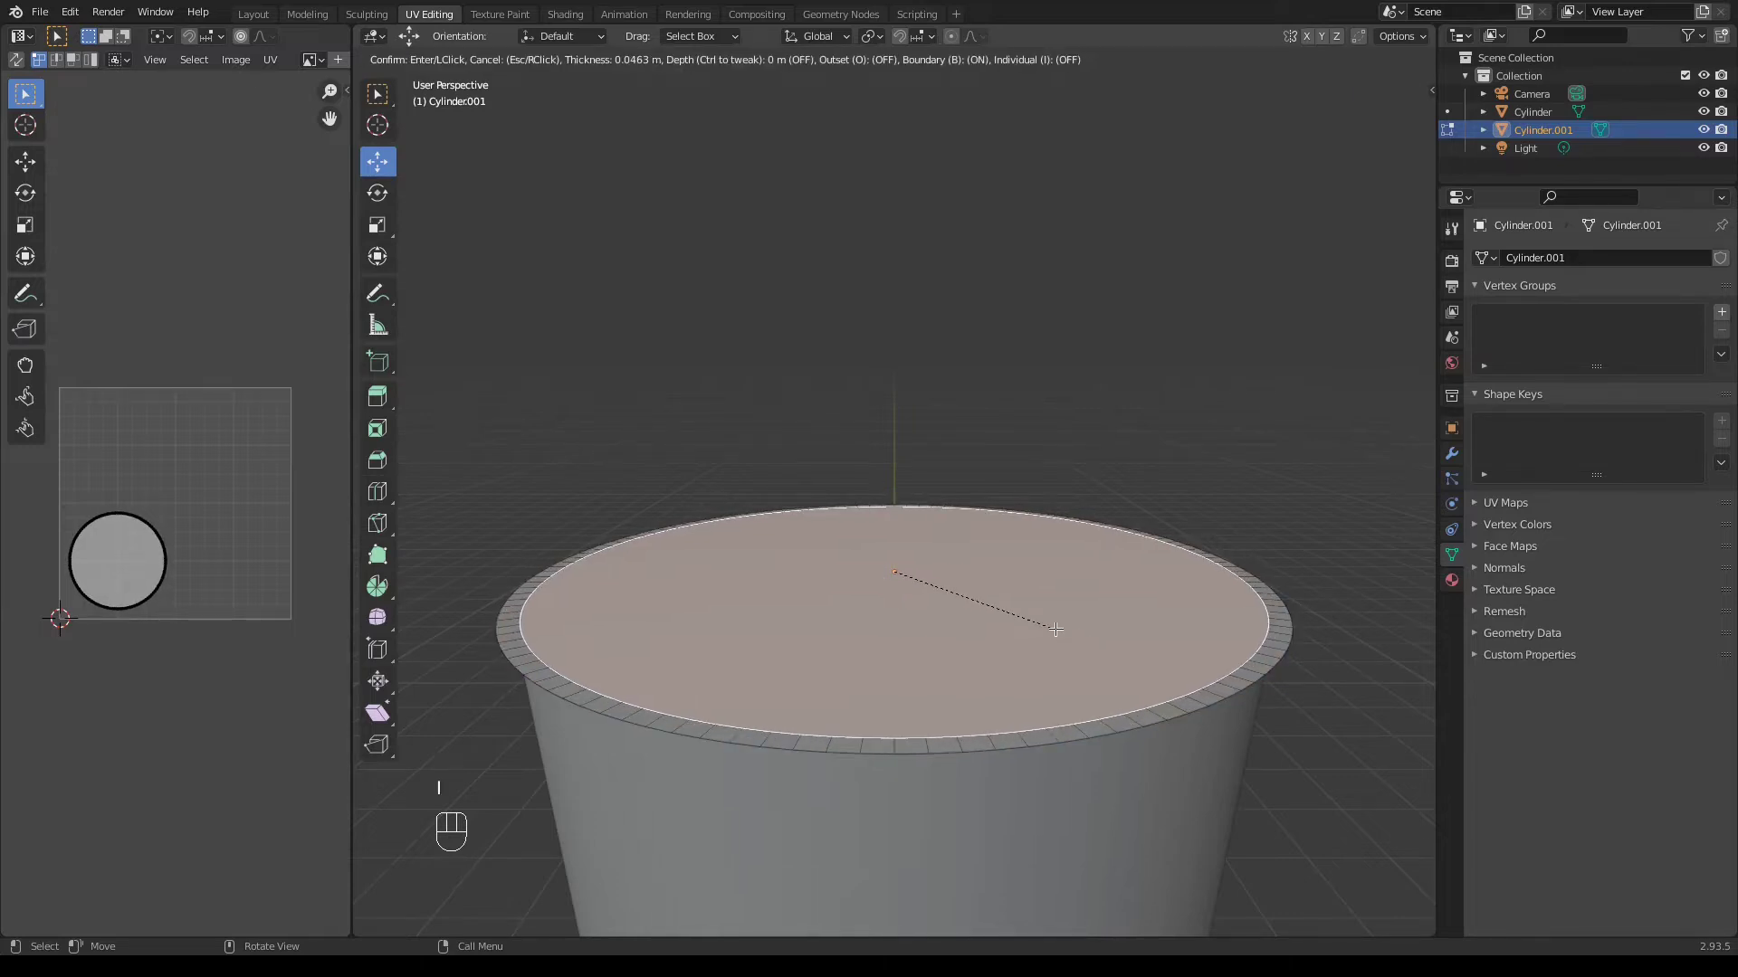
pyautogui.click(1050, 626)
pyautogui.press('i')
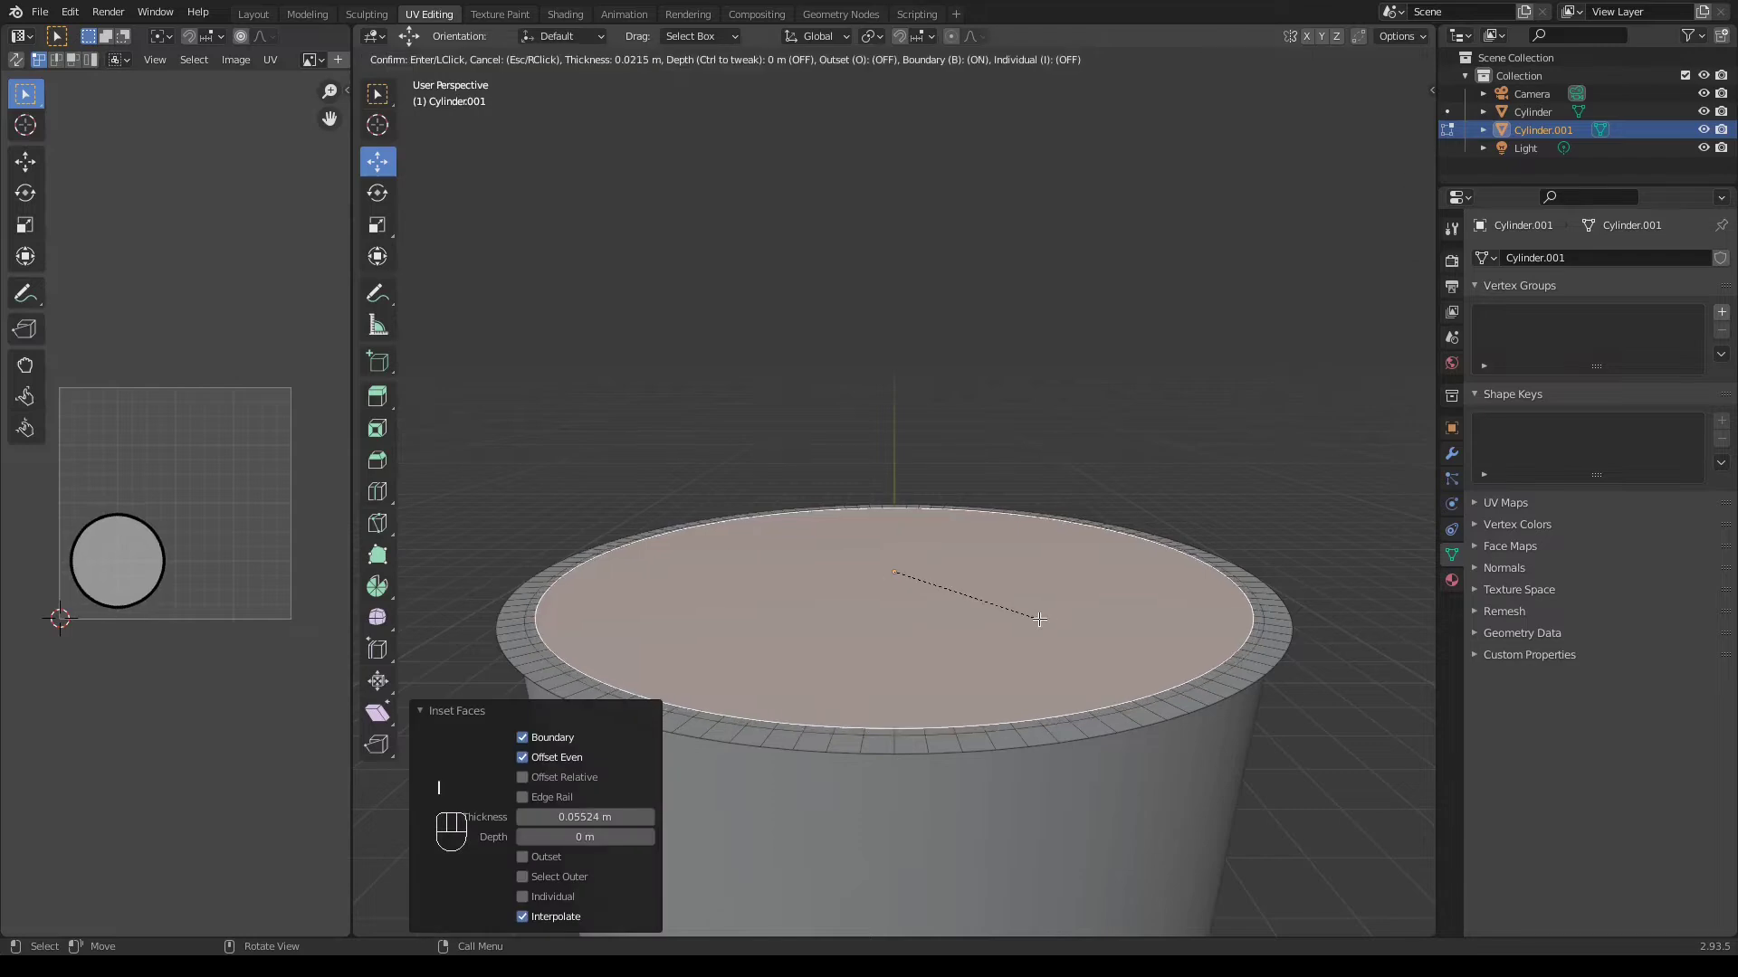
pyautogui.click(1039, 619)
# Select the disc's outer ring and centre face and extrude them upward about 0.14 m
pyautogui.keyDown('alt'); pyautogui.click(993, 747); pyautogui.keyUp('alt')
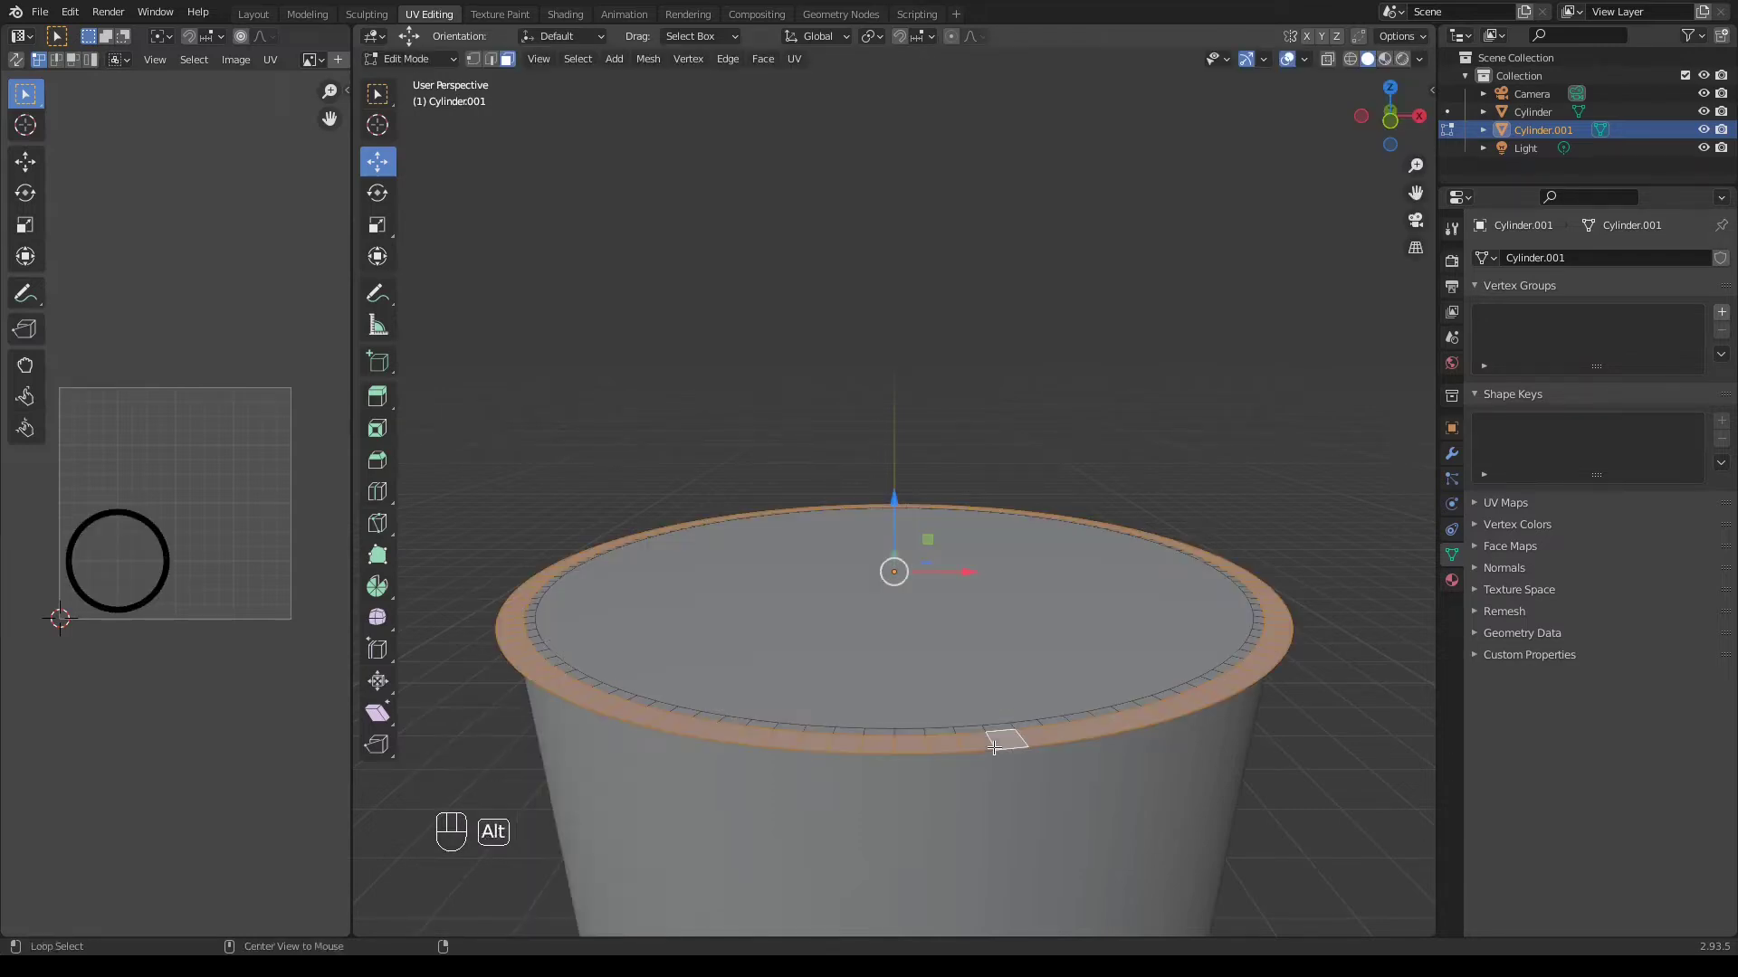
pyautogui.keyDown('shift'); pyautogui.click(982, 682); pyautogui.keyUp('shift')
pyautogui.press('KP_1')
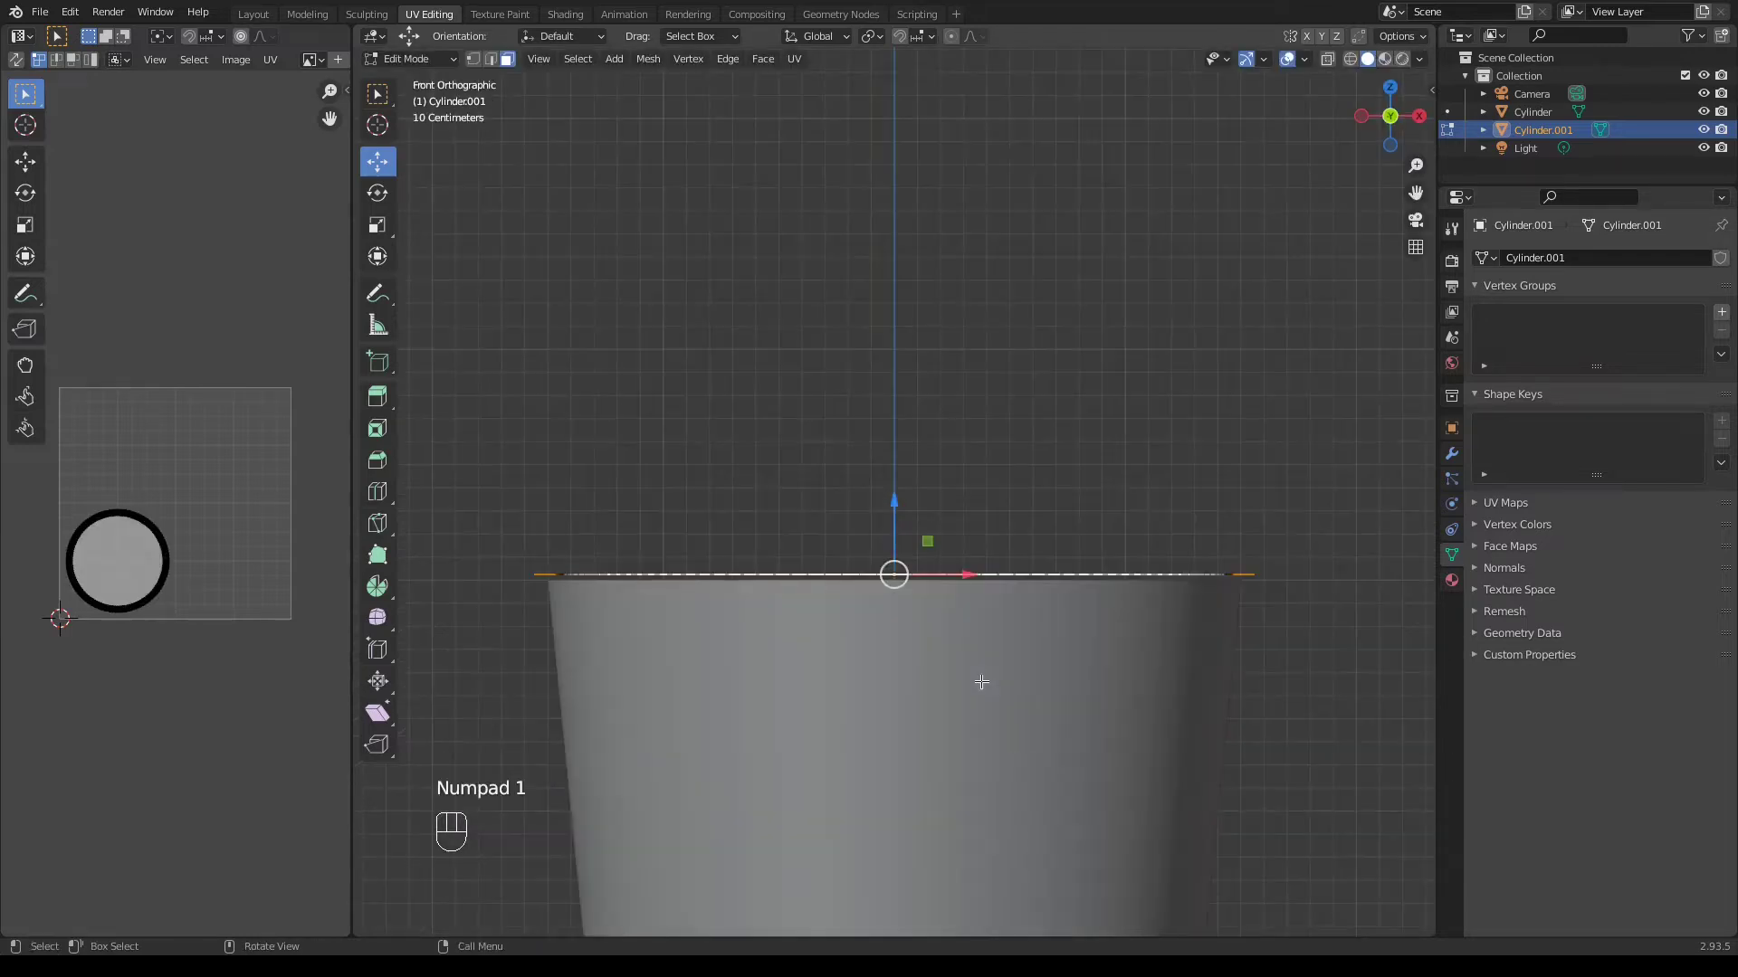
pyautogui.press('e')
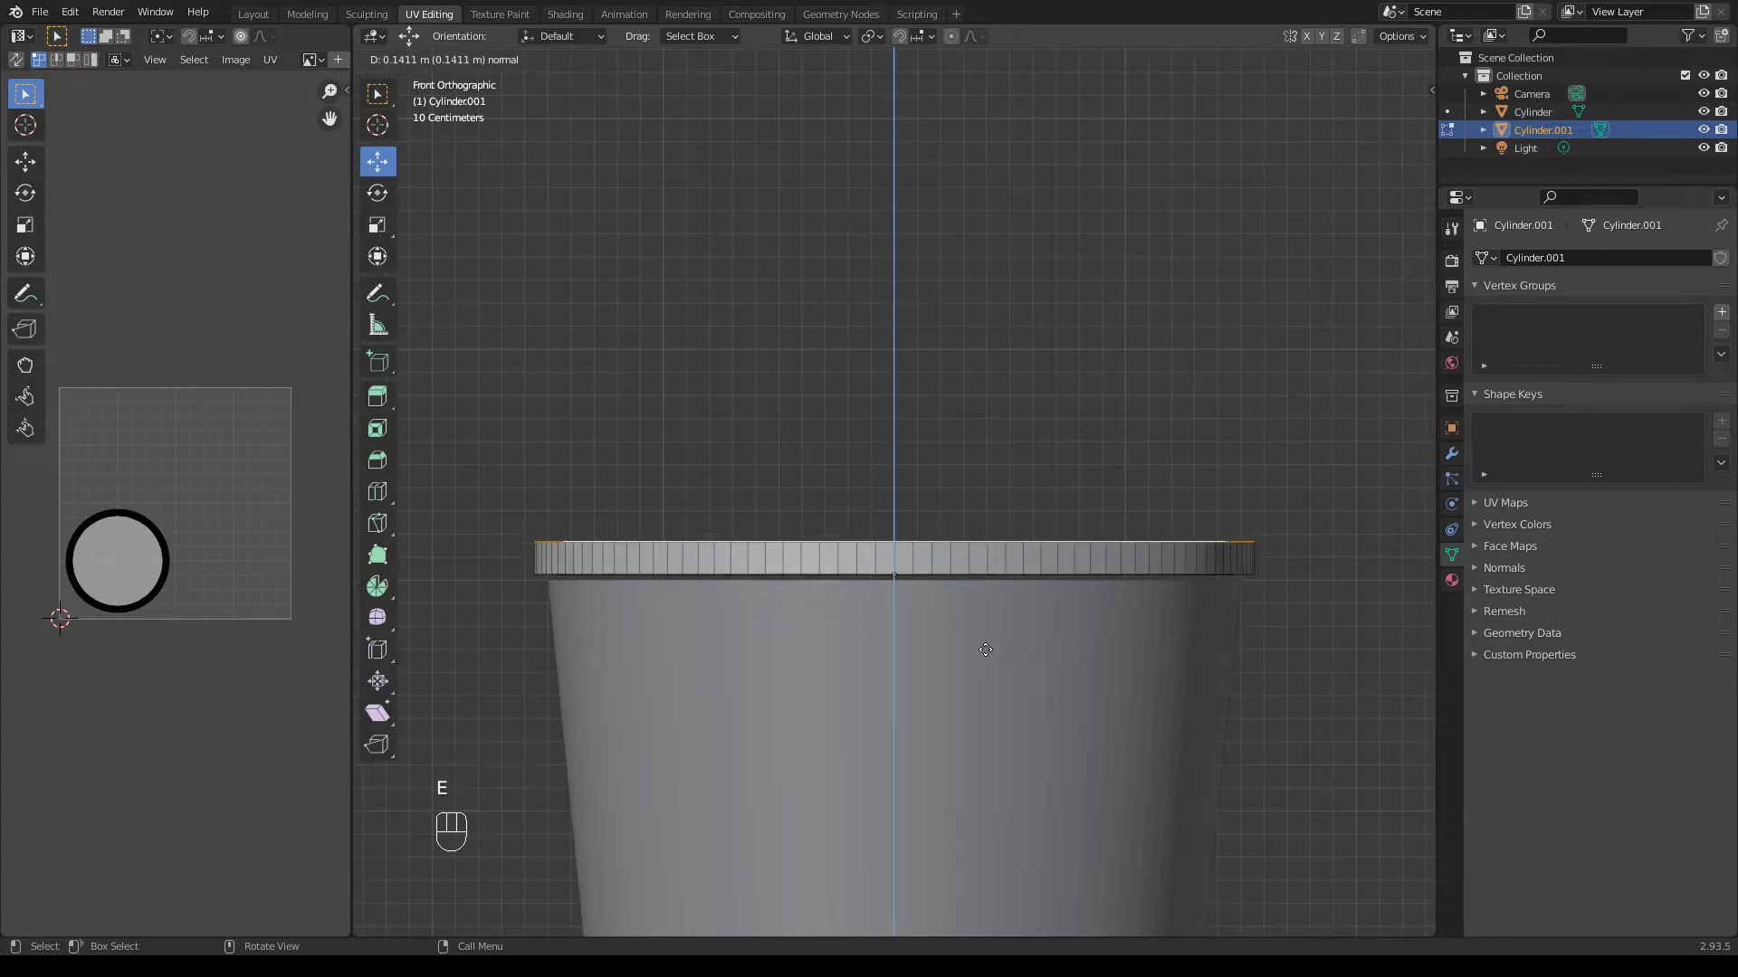
pyautogui.click(984, 644)
# Select only the lid's centre face and raise it about 0.17 m along Z above the outer ring
pyautogui.moveTo(983, 645); pyautogui.dragTo(1009, 789, button='middle')
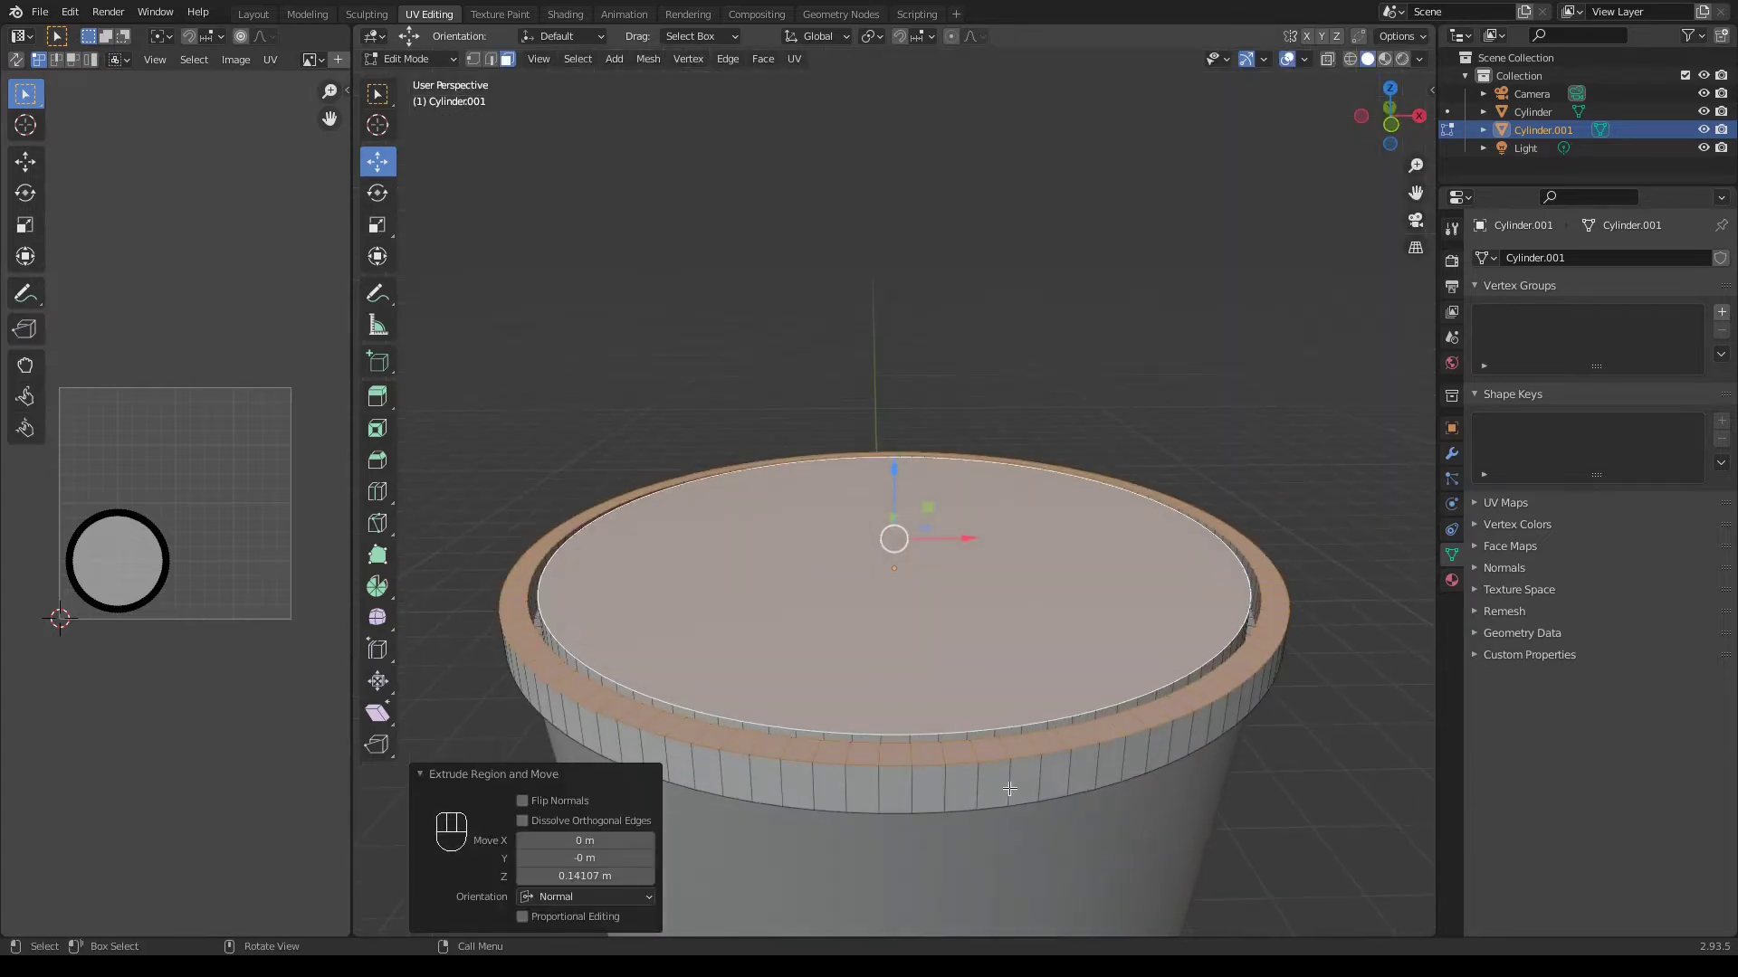
pyautogui.click(993, 682)
pyautogui.moveTo(925, 538); pyautogui.dragTo(923, 507, button='middle')
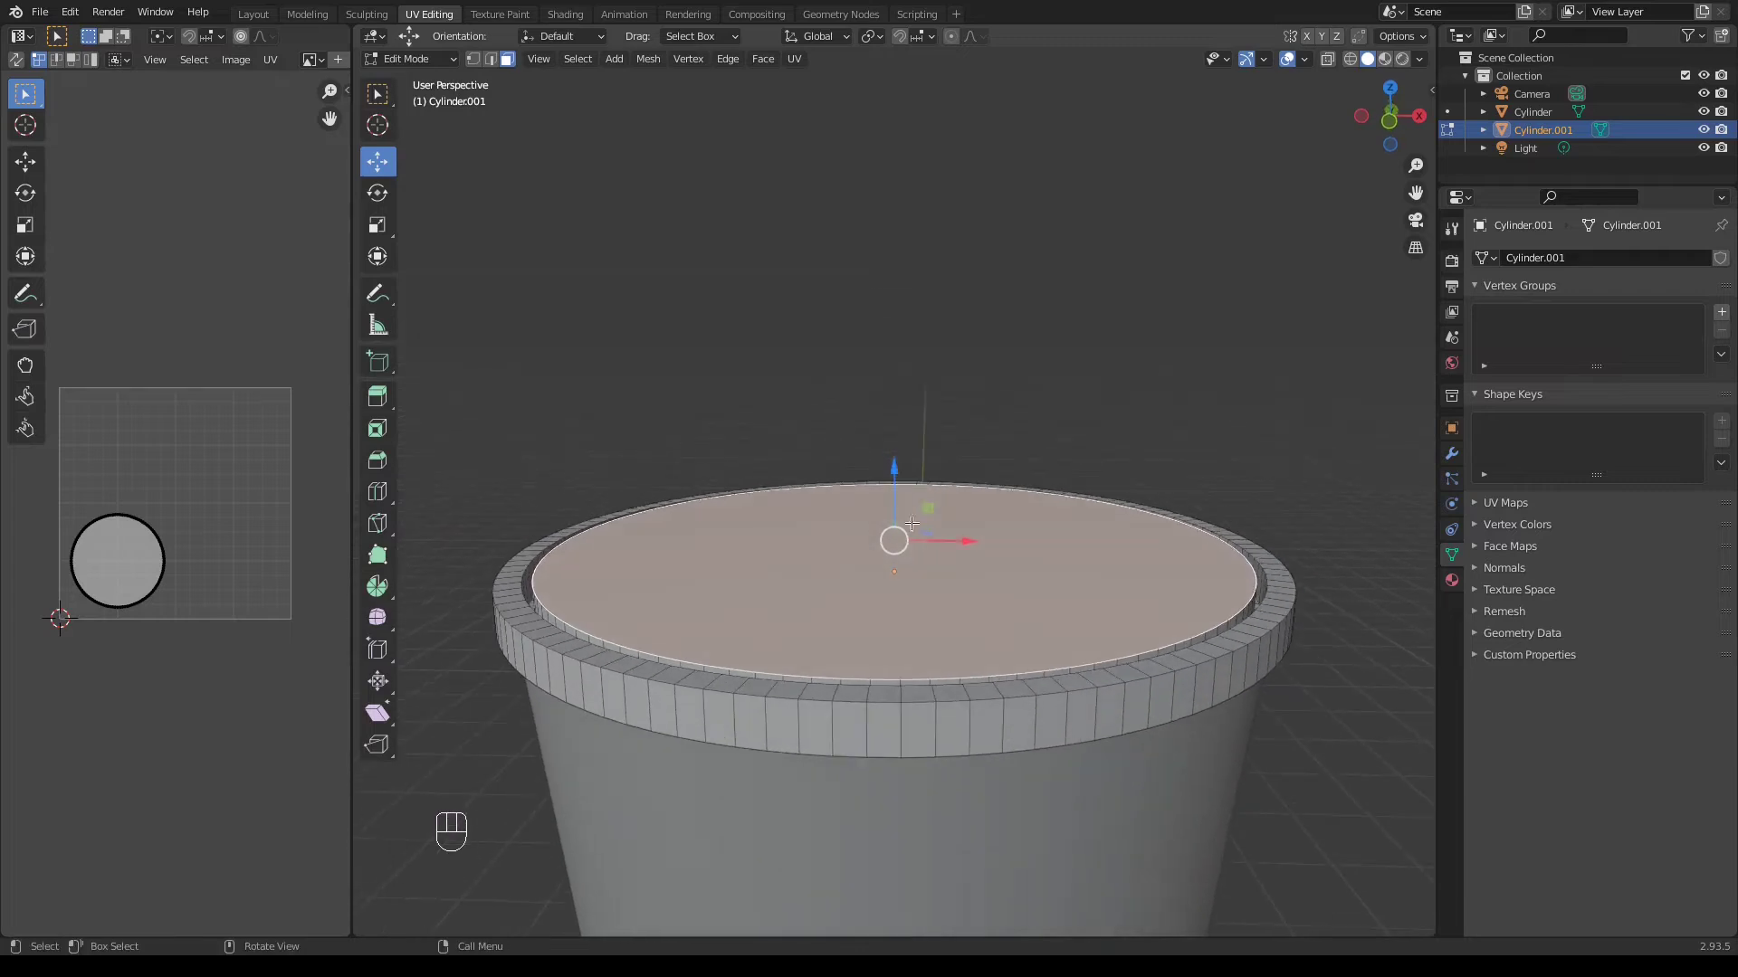
pyautogui.press('e')
pyautogui.click(889, 421)
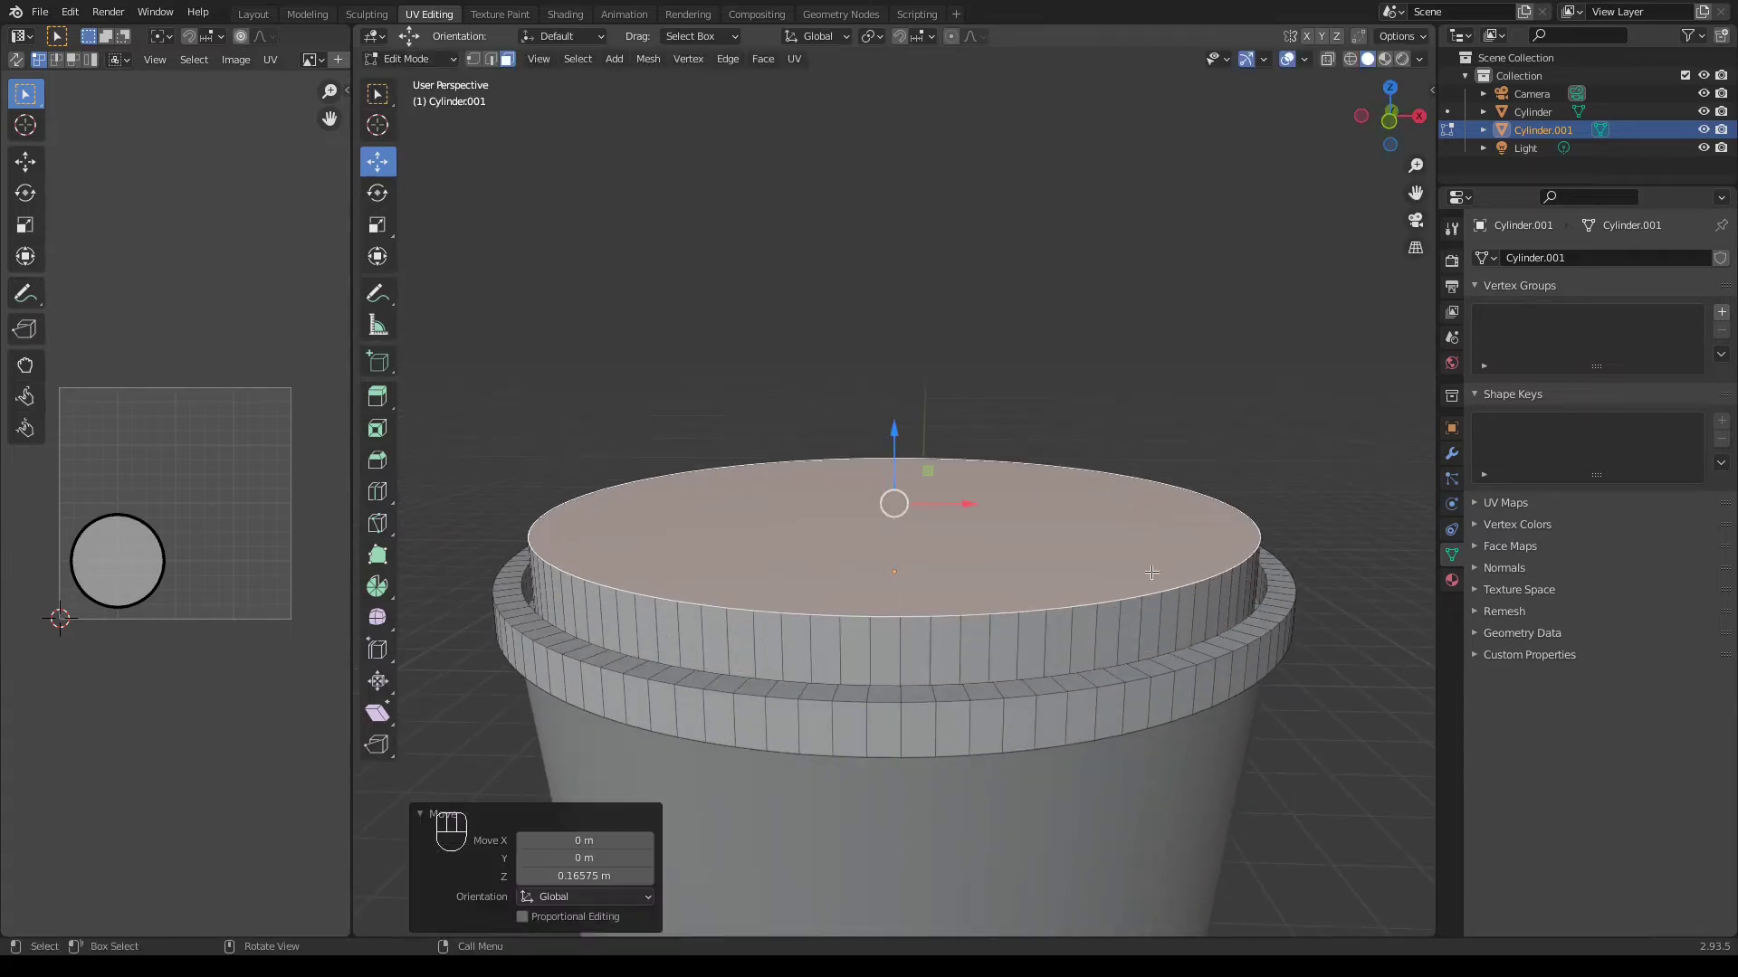
# Inset the lid's top face by about 0.028 m and extrude it down about 0.19 m to recess it
pyautogui.press('i')
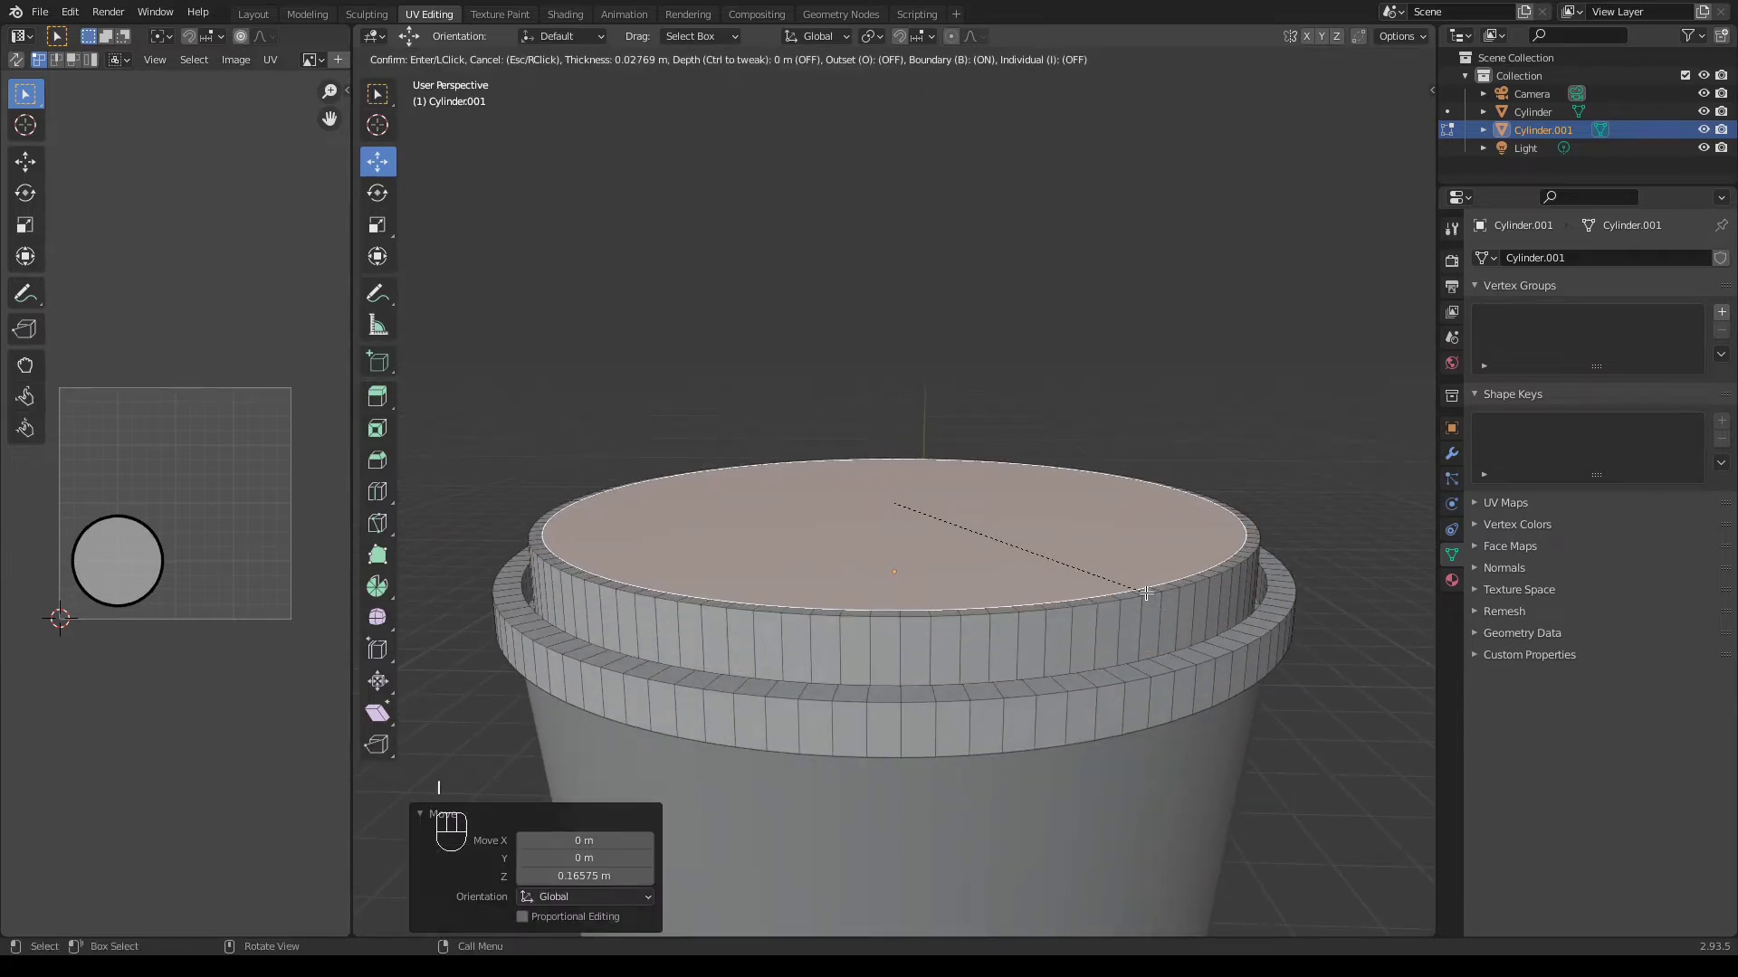
pyautogui.click(1146, 593)
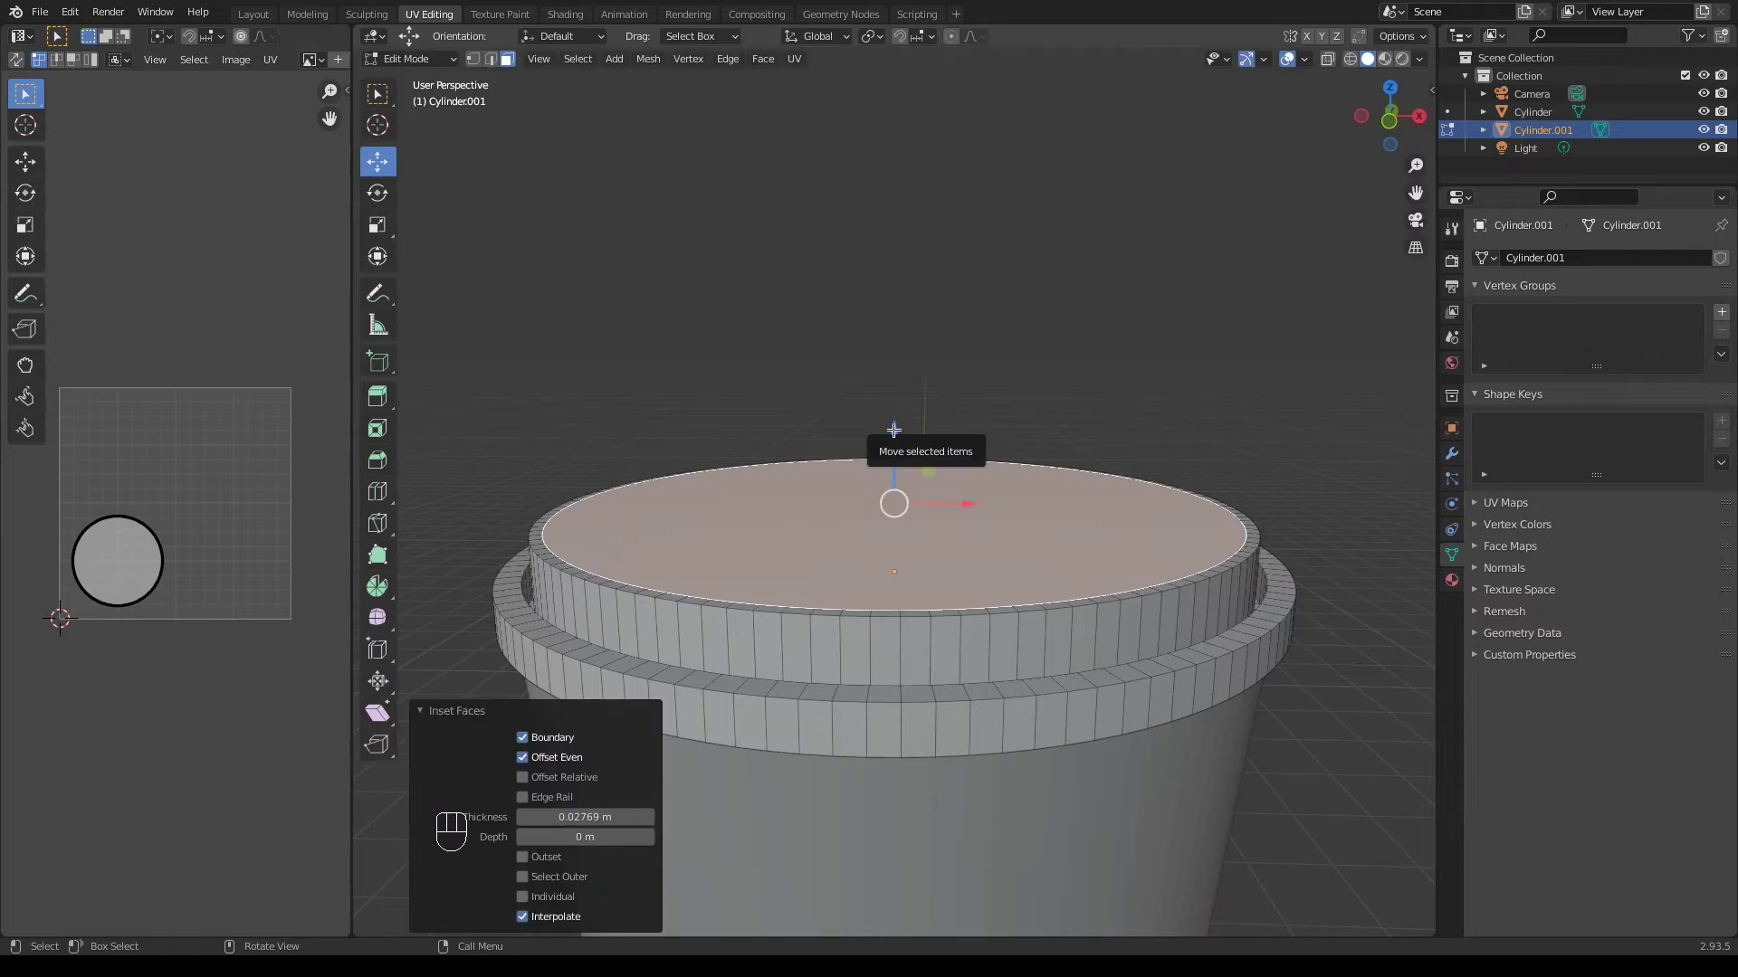
pyautogui.press('e')
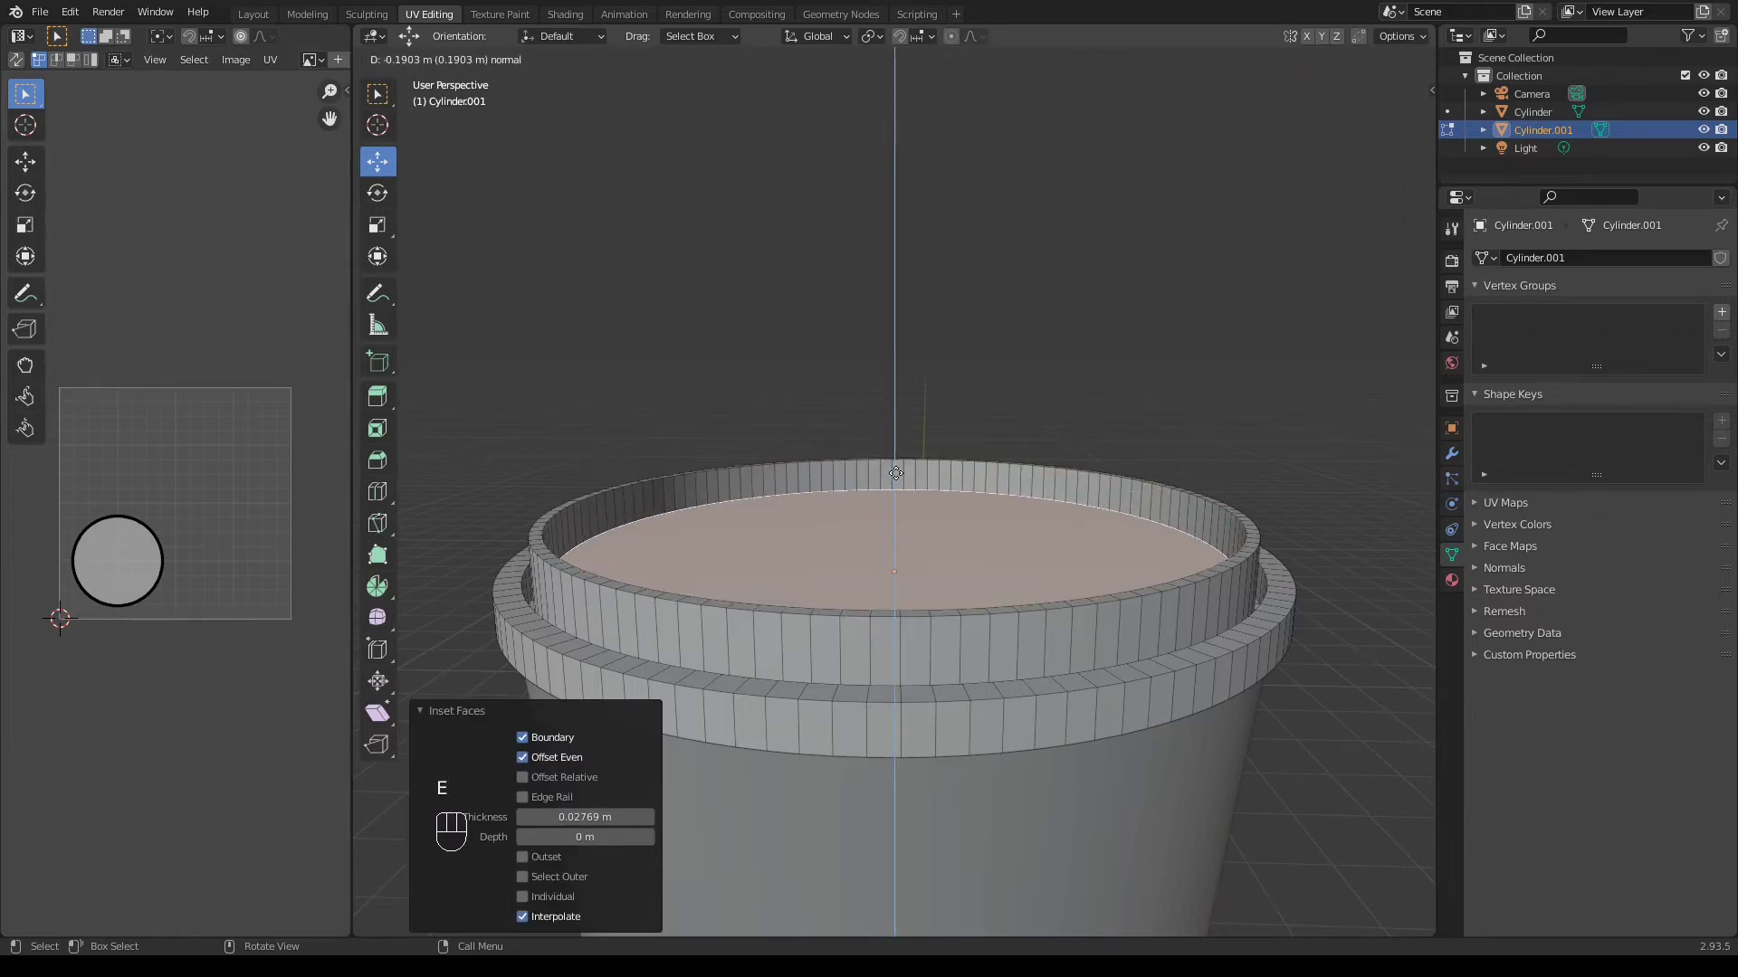
pyautogui.click(896, 473)
# Select all of the lid's faces and unwrap their UVs
pyautogui.press('a')
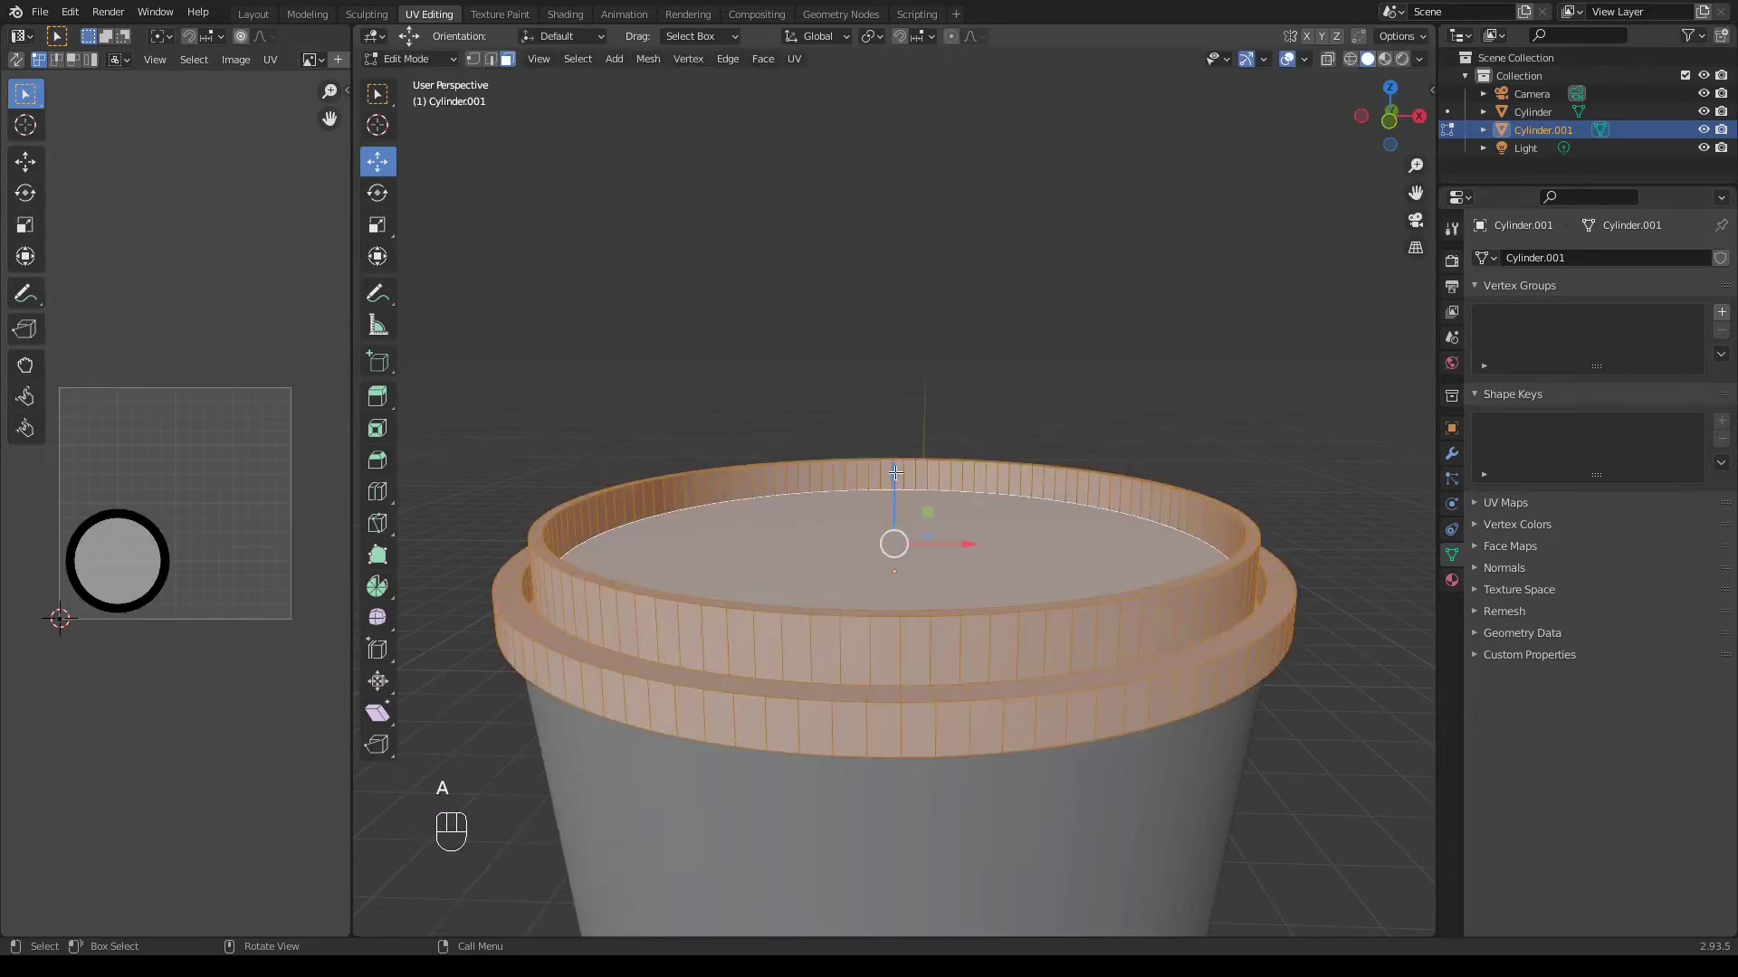
pyautogui.rightClick(896, 579)
pyautogui.moveTo(899, 581)
pyautogui.click(959, 577)
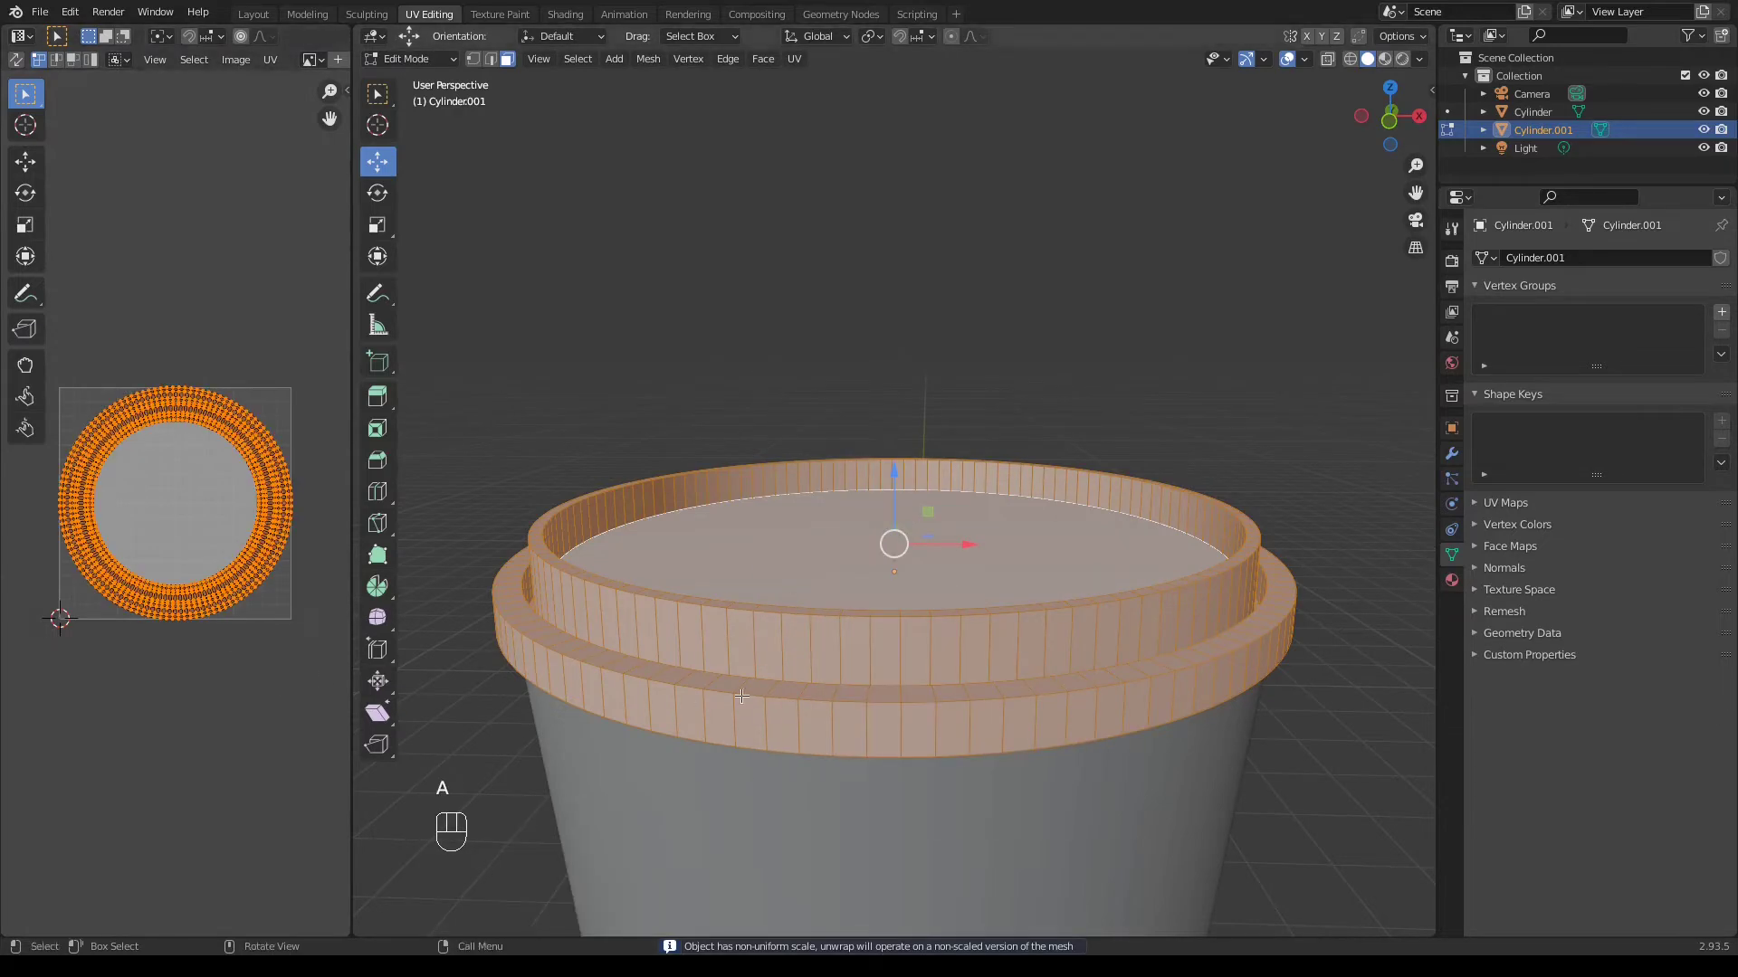
# Add a Solidify modifier to the lid and apply it in Object Mode
pyautogui.scroll(-2, 742, 696)
pyautogui.moveTo(834, 704); pyautogui.dragTo(801, 395, button='middle')
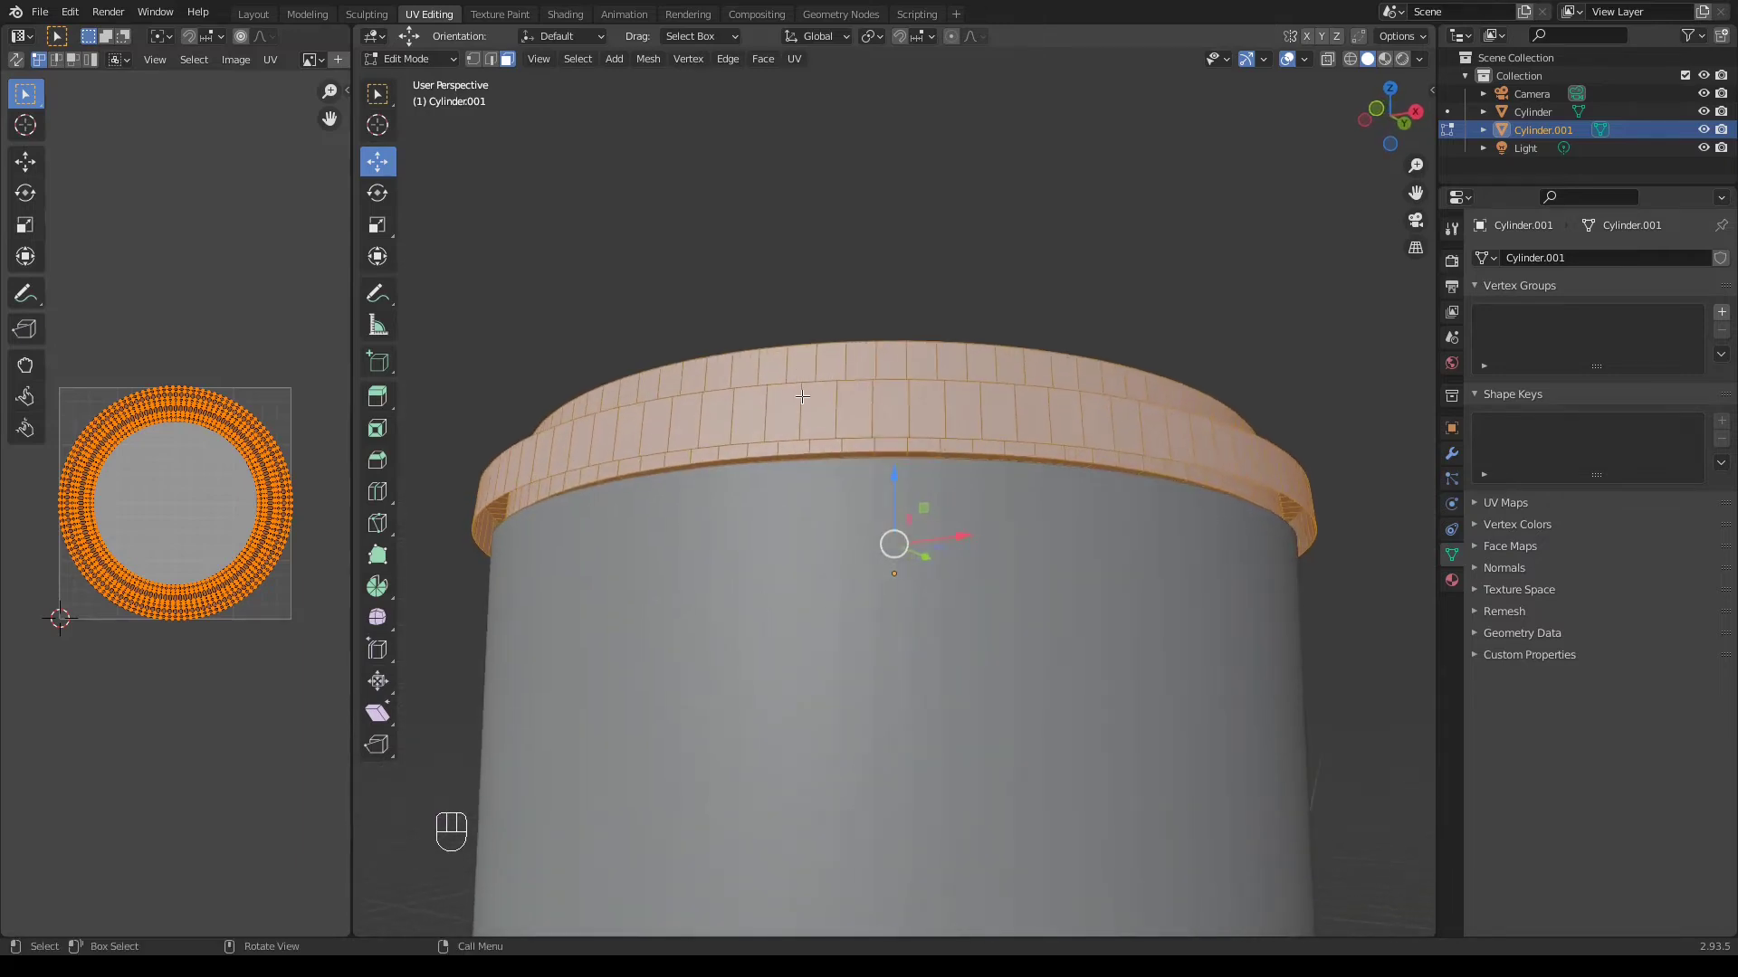
pyautogui.press('Tab')
pyautogui.press('Tab')
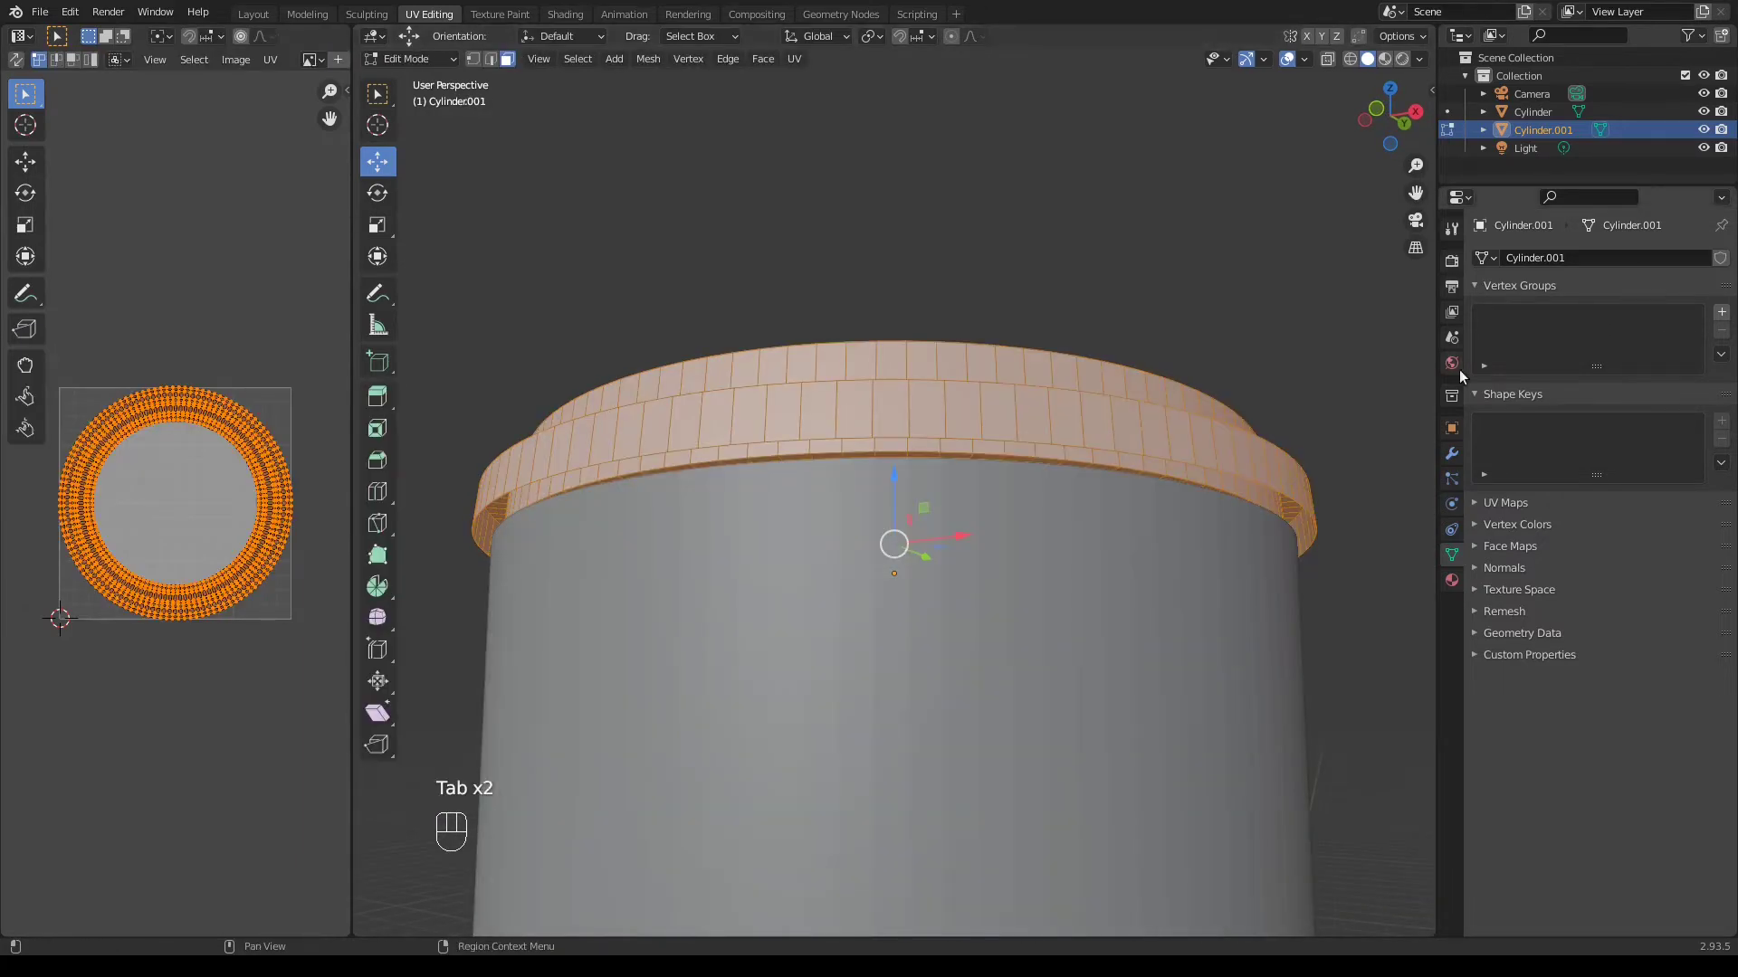
pyautogui.click(1451, 454)
pyautogui.click(1556, 257)
pyautogui.click(1398, 534)
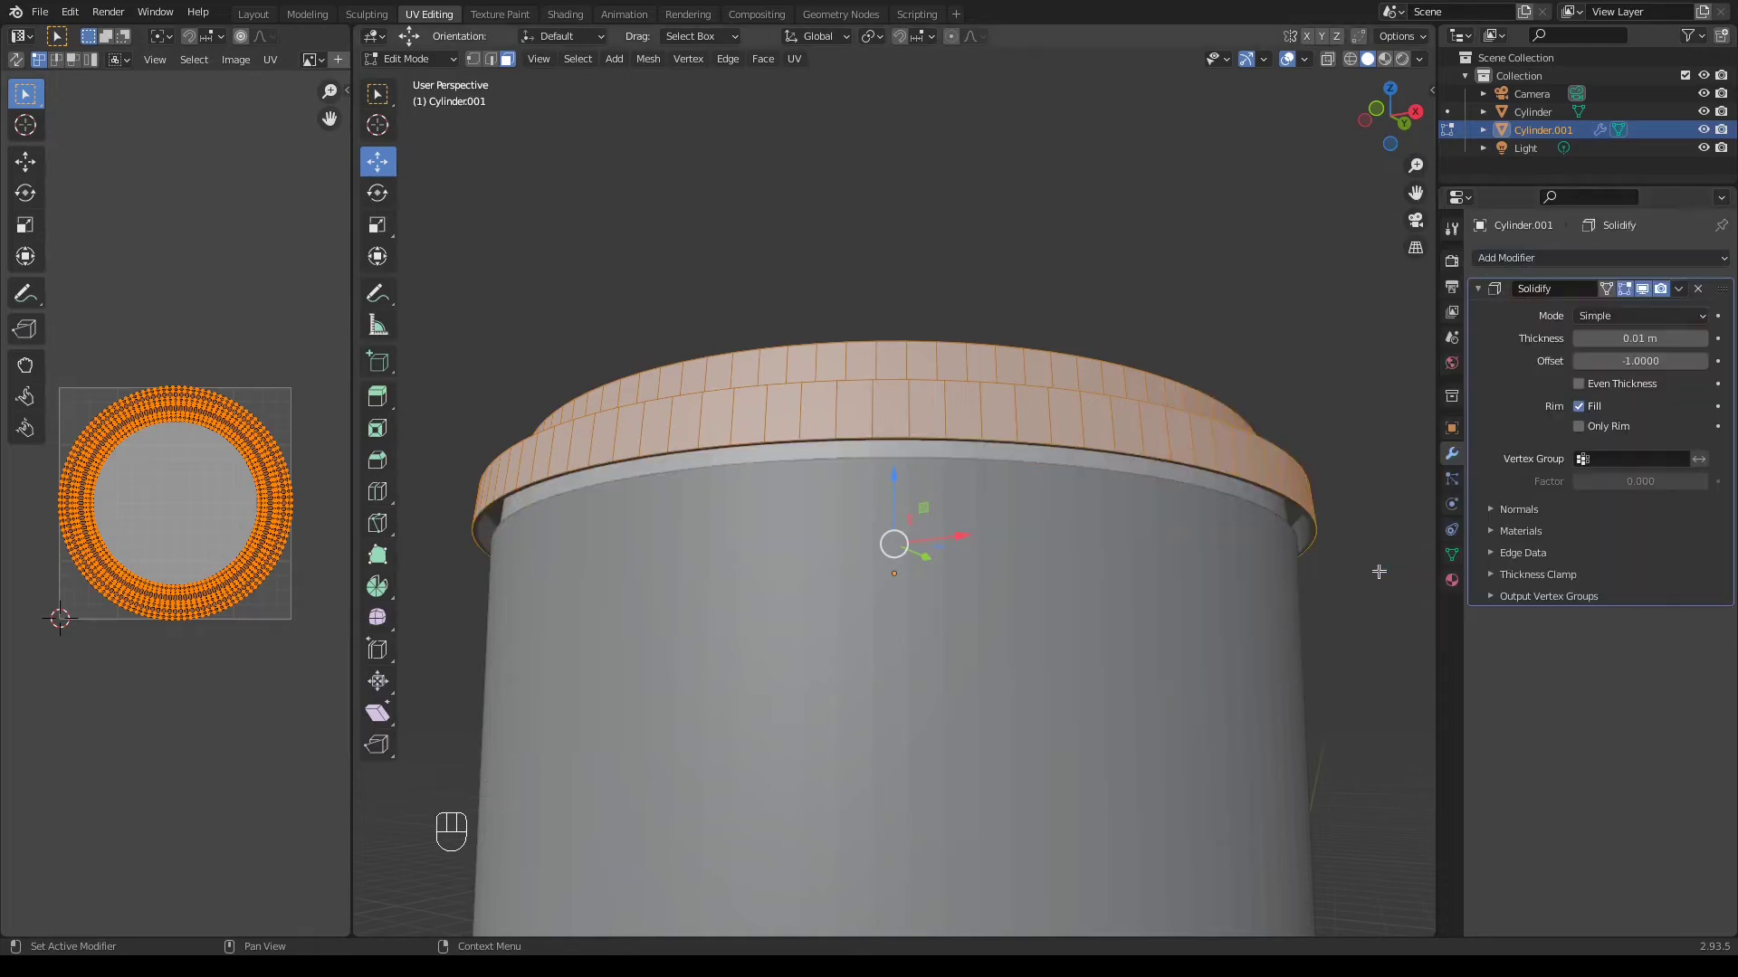
pyautogui.moveTo(930, 486); pyautogui.dragTo(736, 503, button='middle')
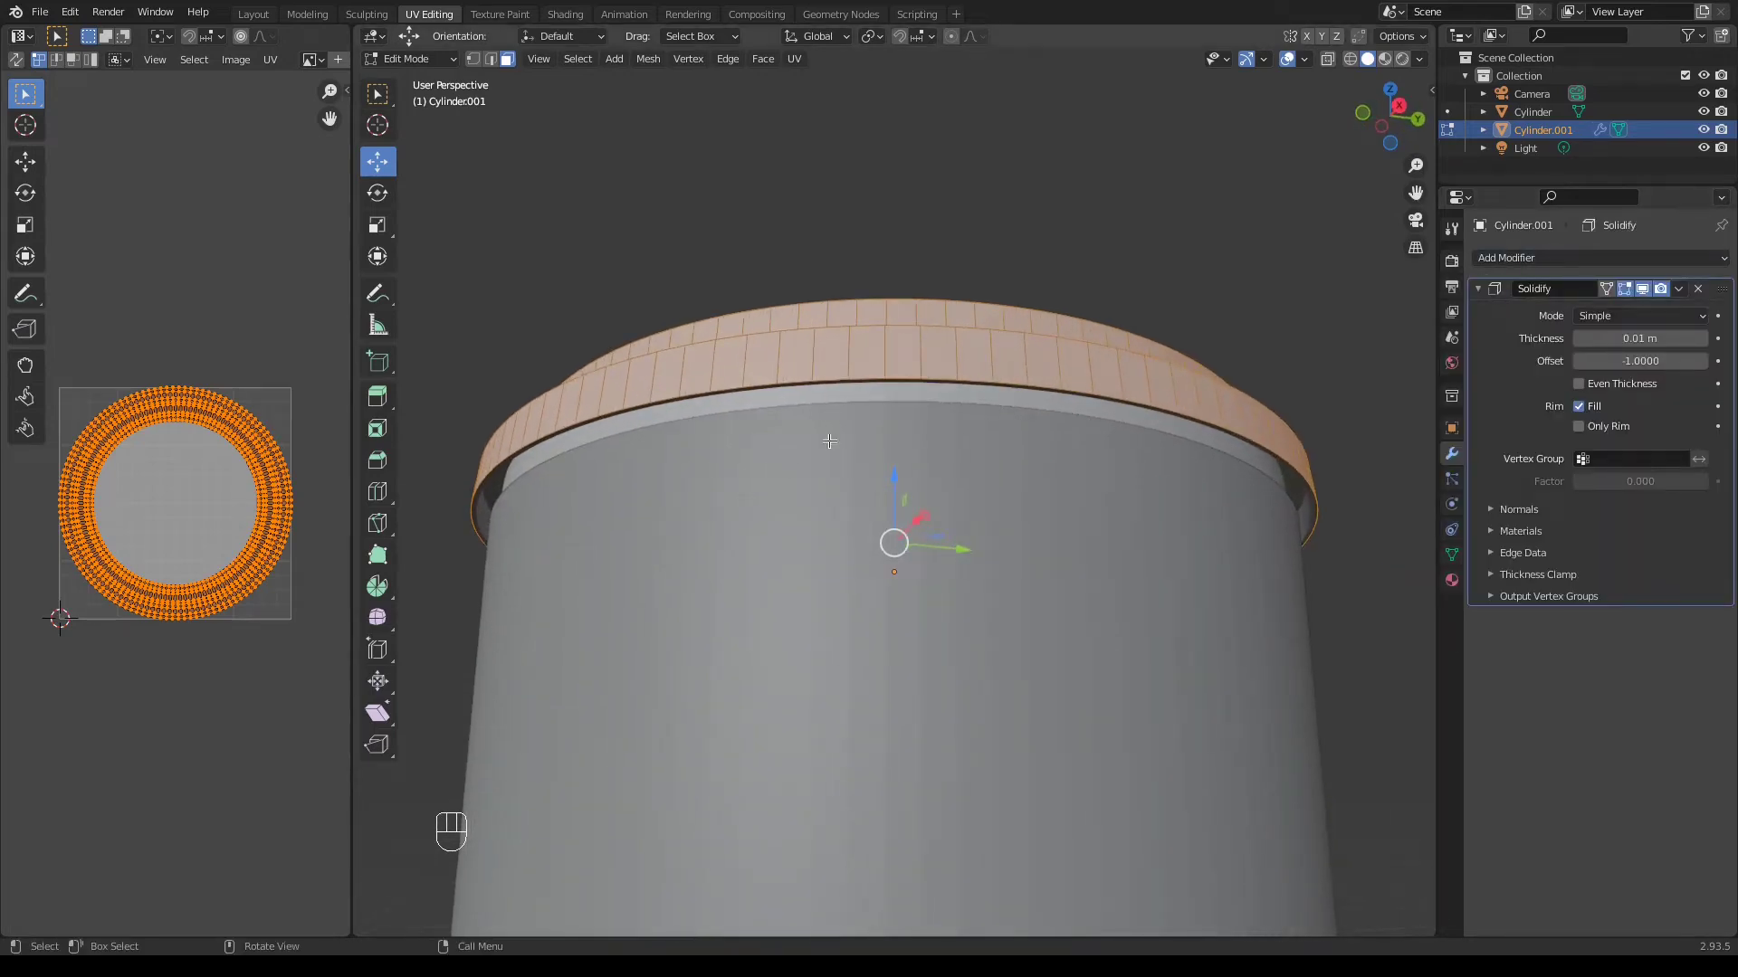
pyautogui.press('Tab')
pyautogui.press('Tab')
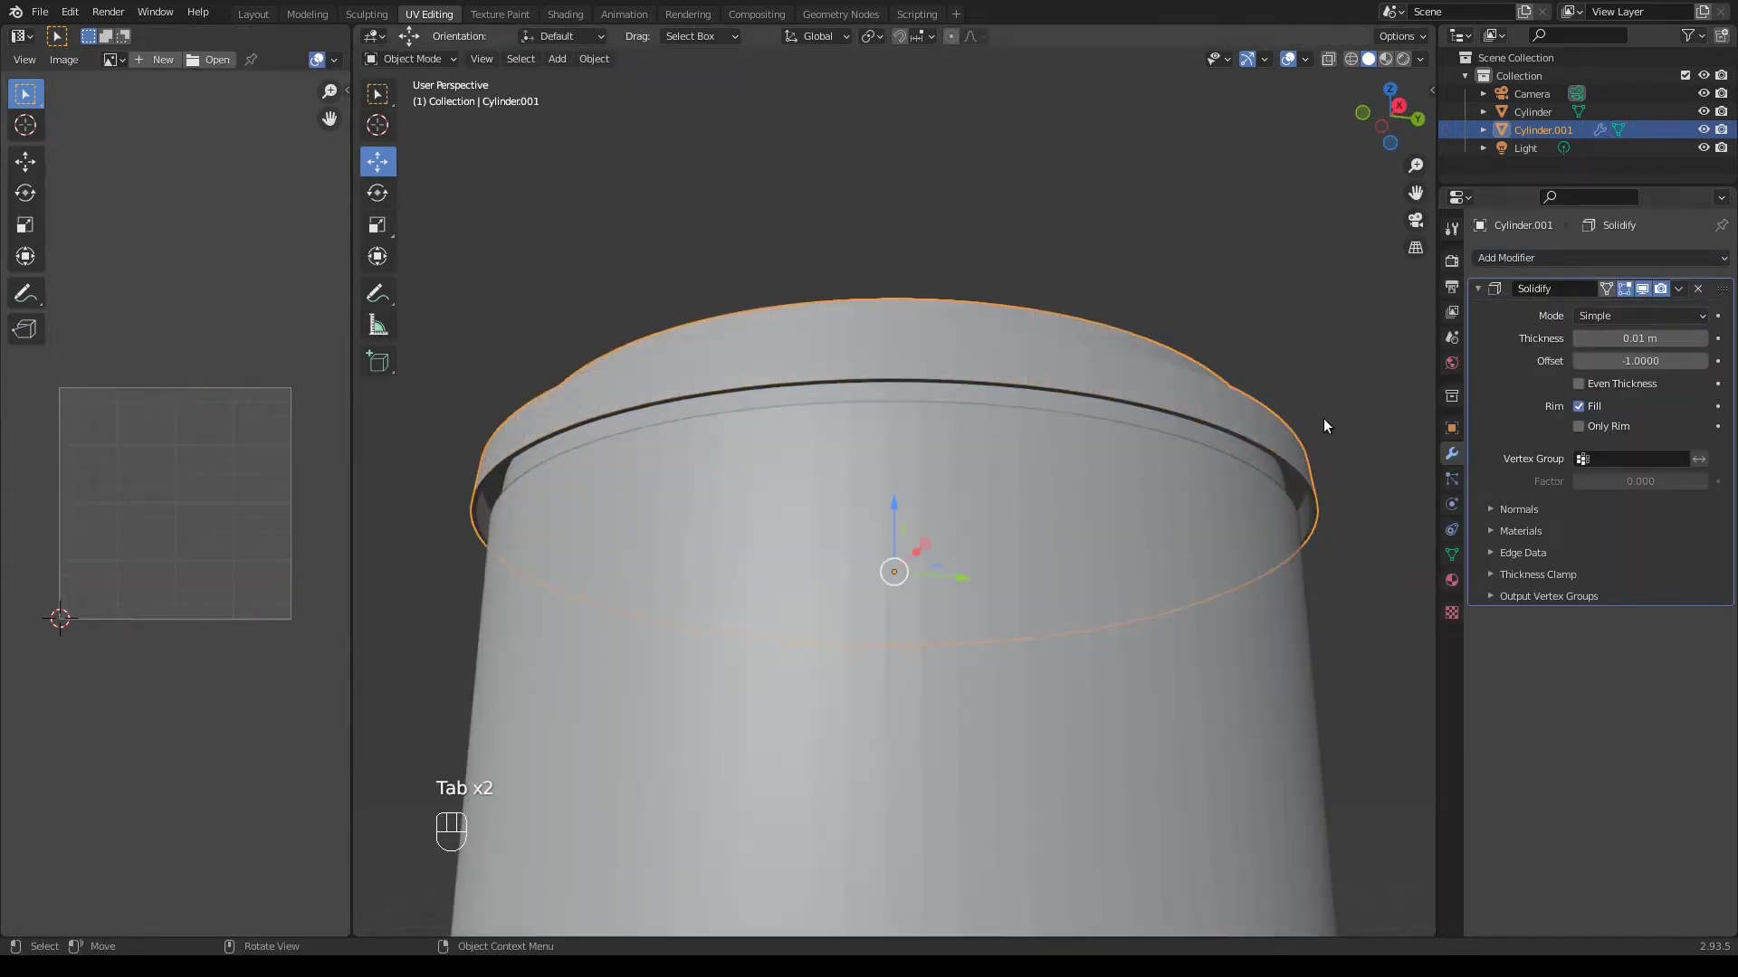
pyautogui.click(1679, 289)
pyautogui.click(1592, 310)
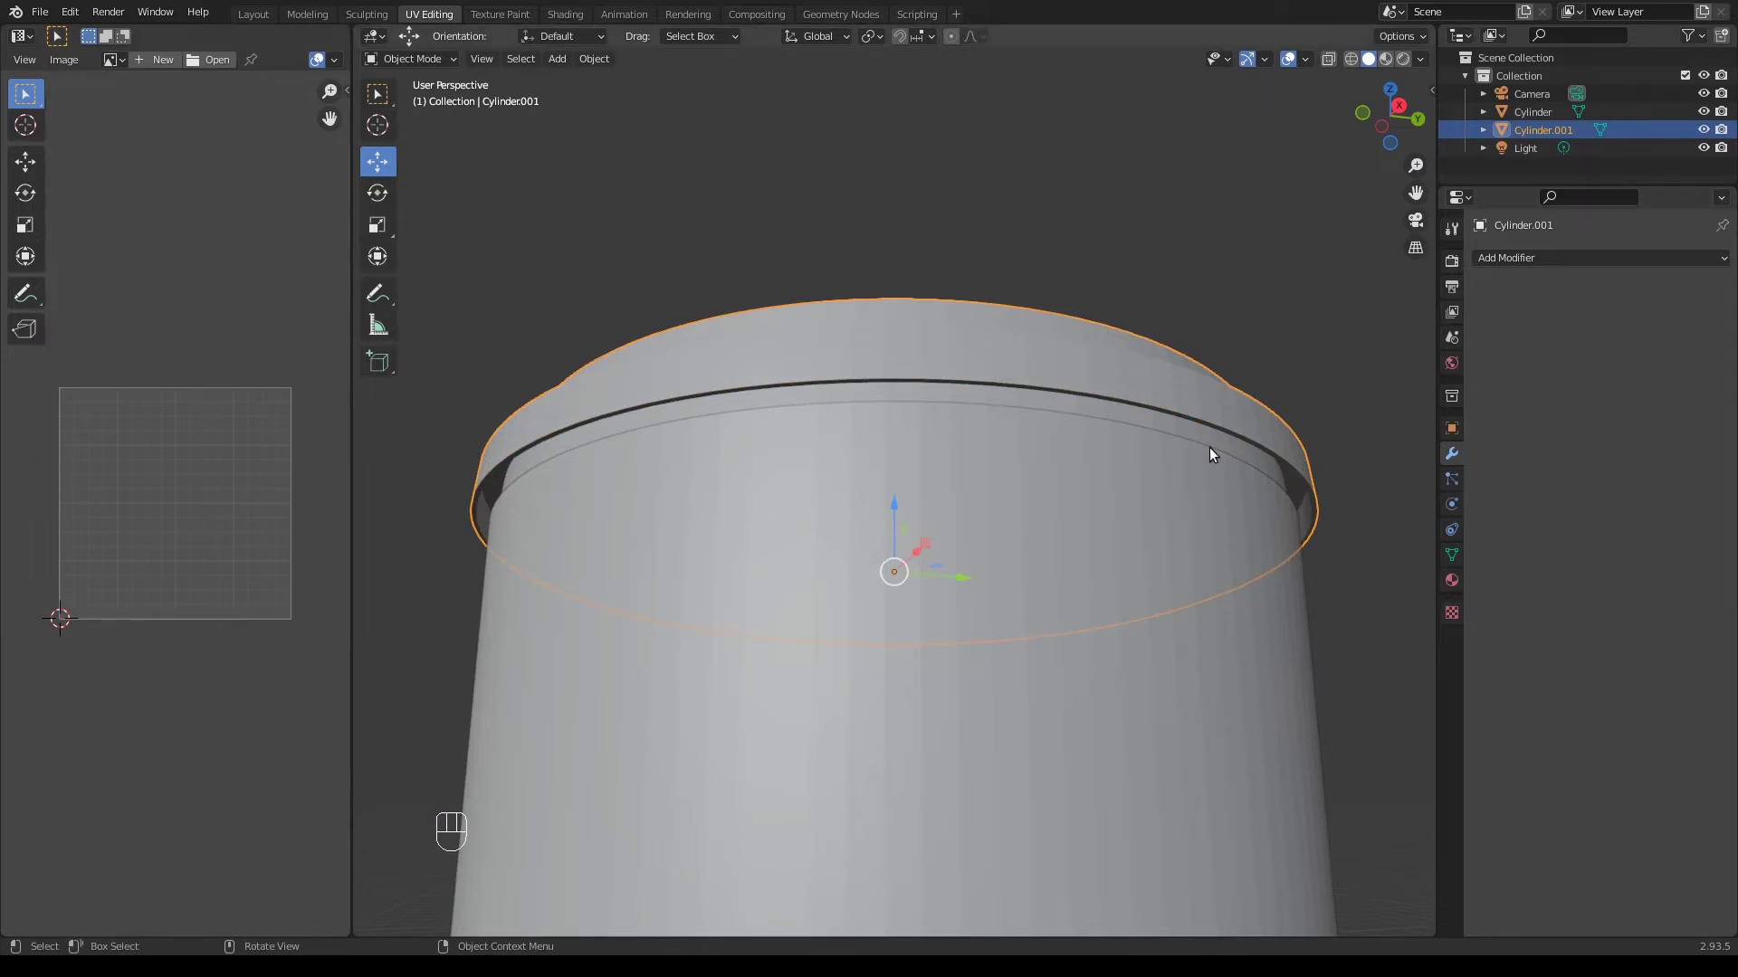
# Select the lid's bottom rim loop and move it down about 0.17 m in total along Z
pyautogui.press('Tab')
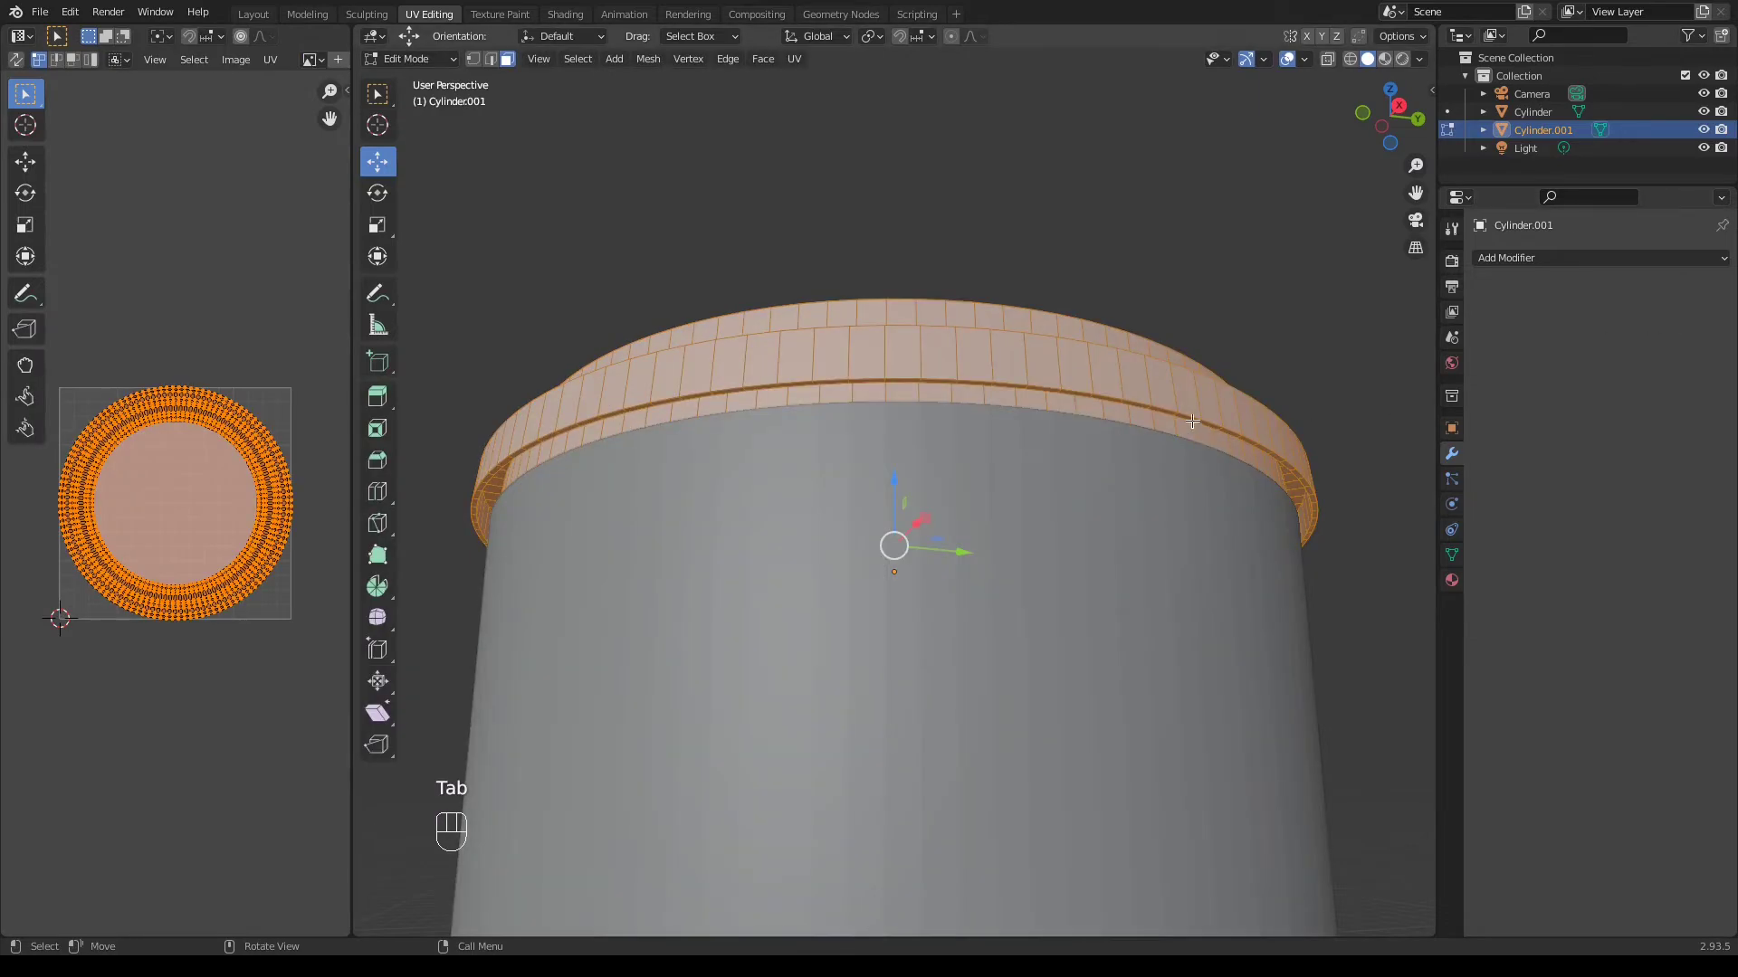
pyautogui.keyDown('alt'); pyautogui.click(1193, 422); pyautogui.keyUp('alt')
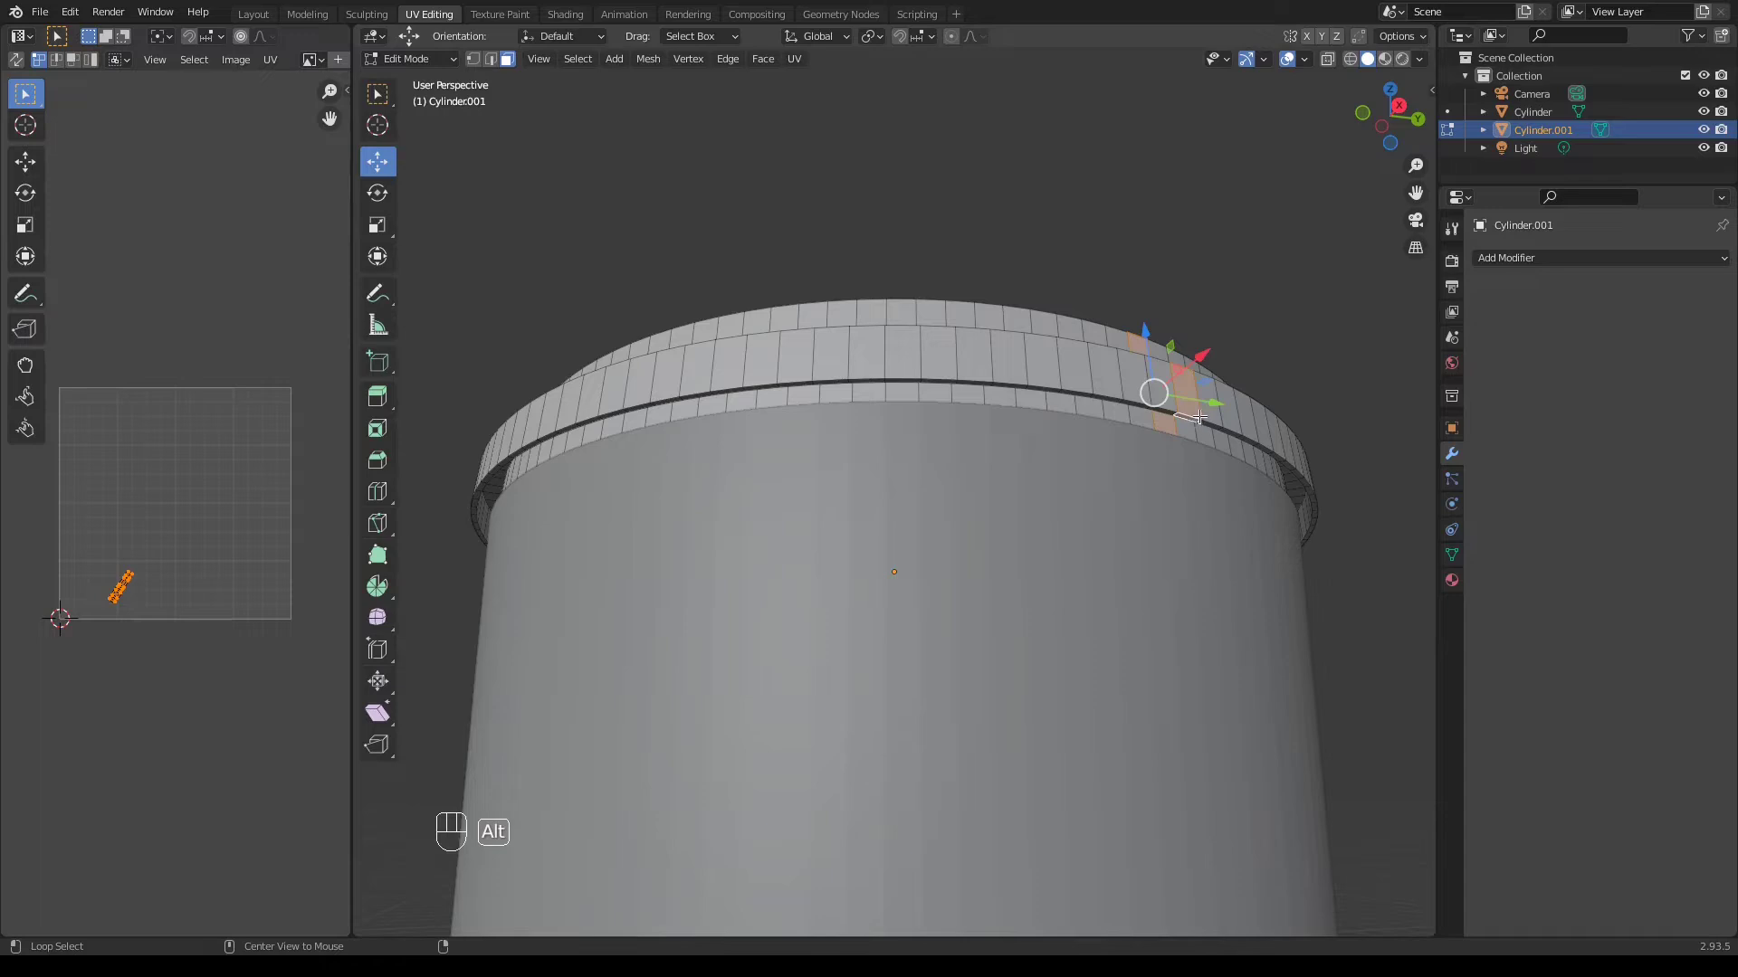
pyautogui.keyDown('alt'); pyautogui.click(1199, 418); pyautogui.keyUp('alt')
pyautogui.press('KP_1')
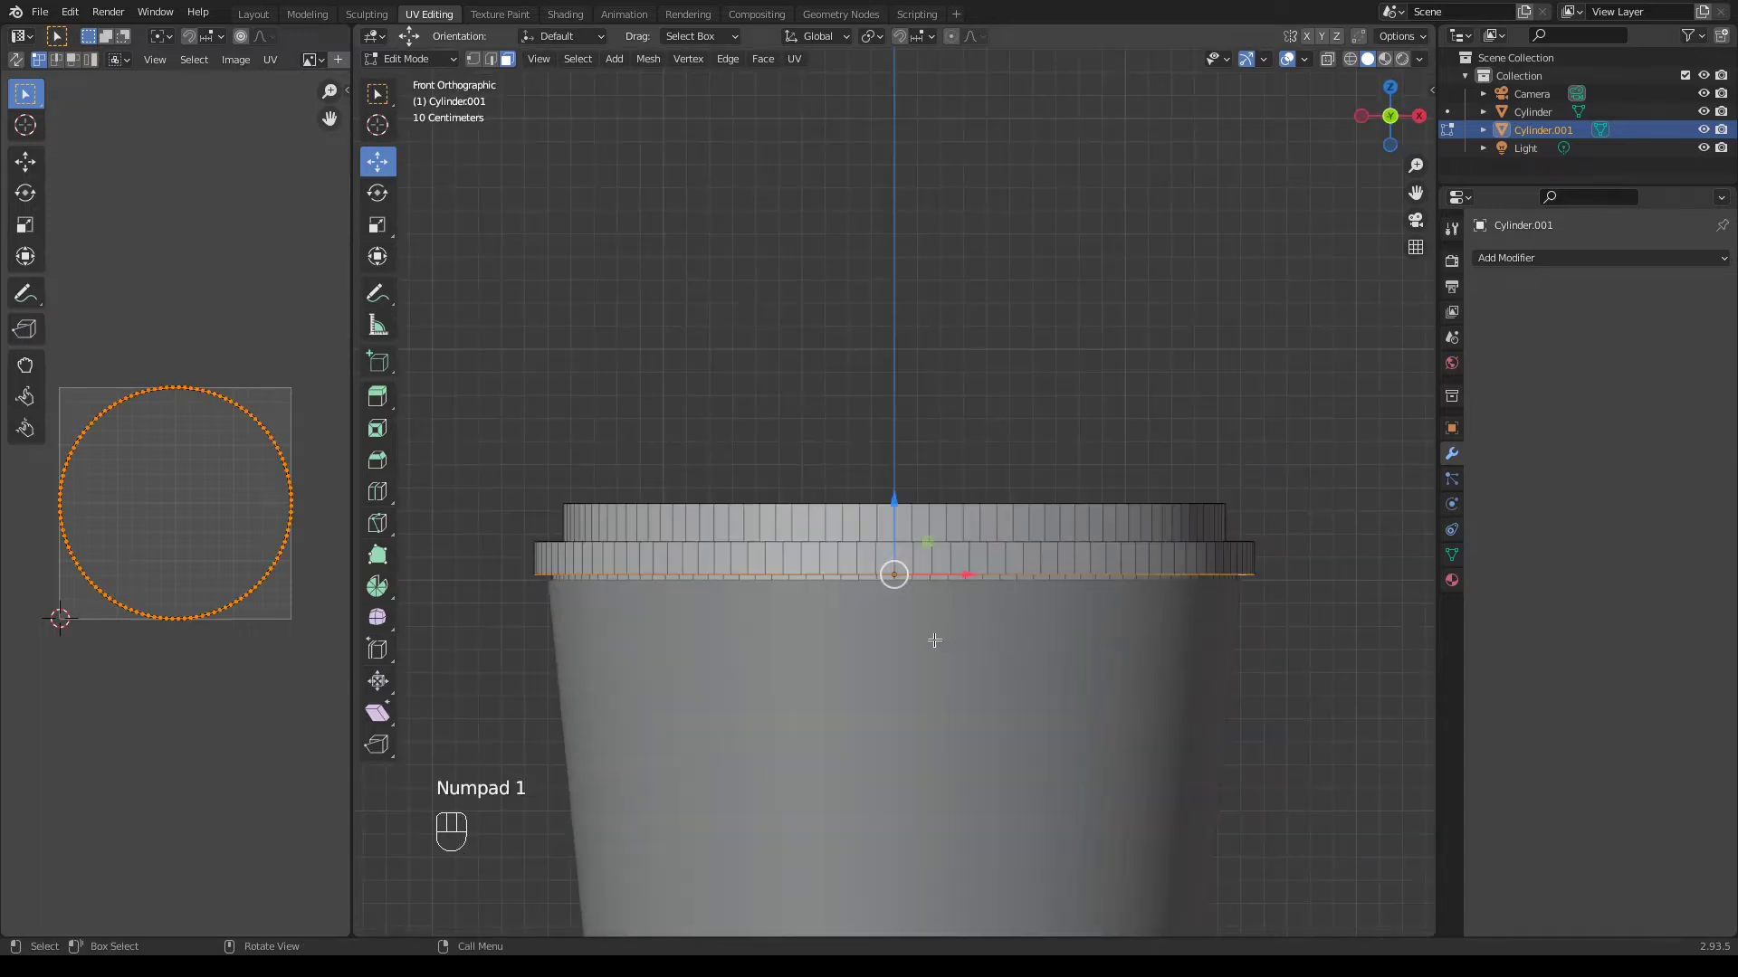
pyautogui.moveTo(894, 507); pyautogui.dragTo(894, 540)
pyautogui.hotkey('shift', 'z')
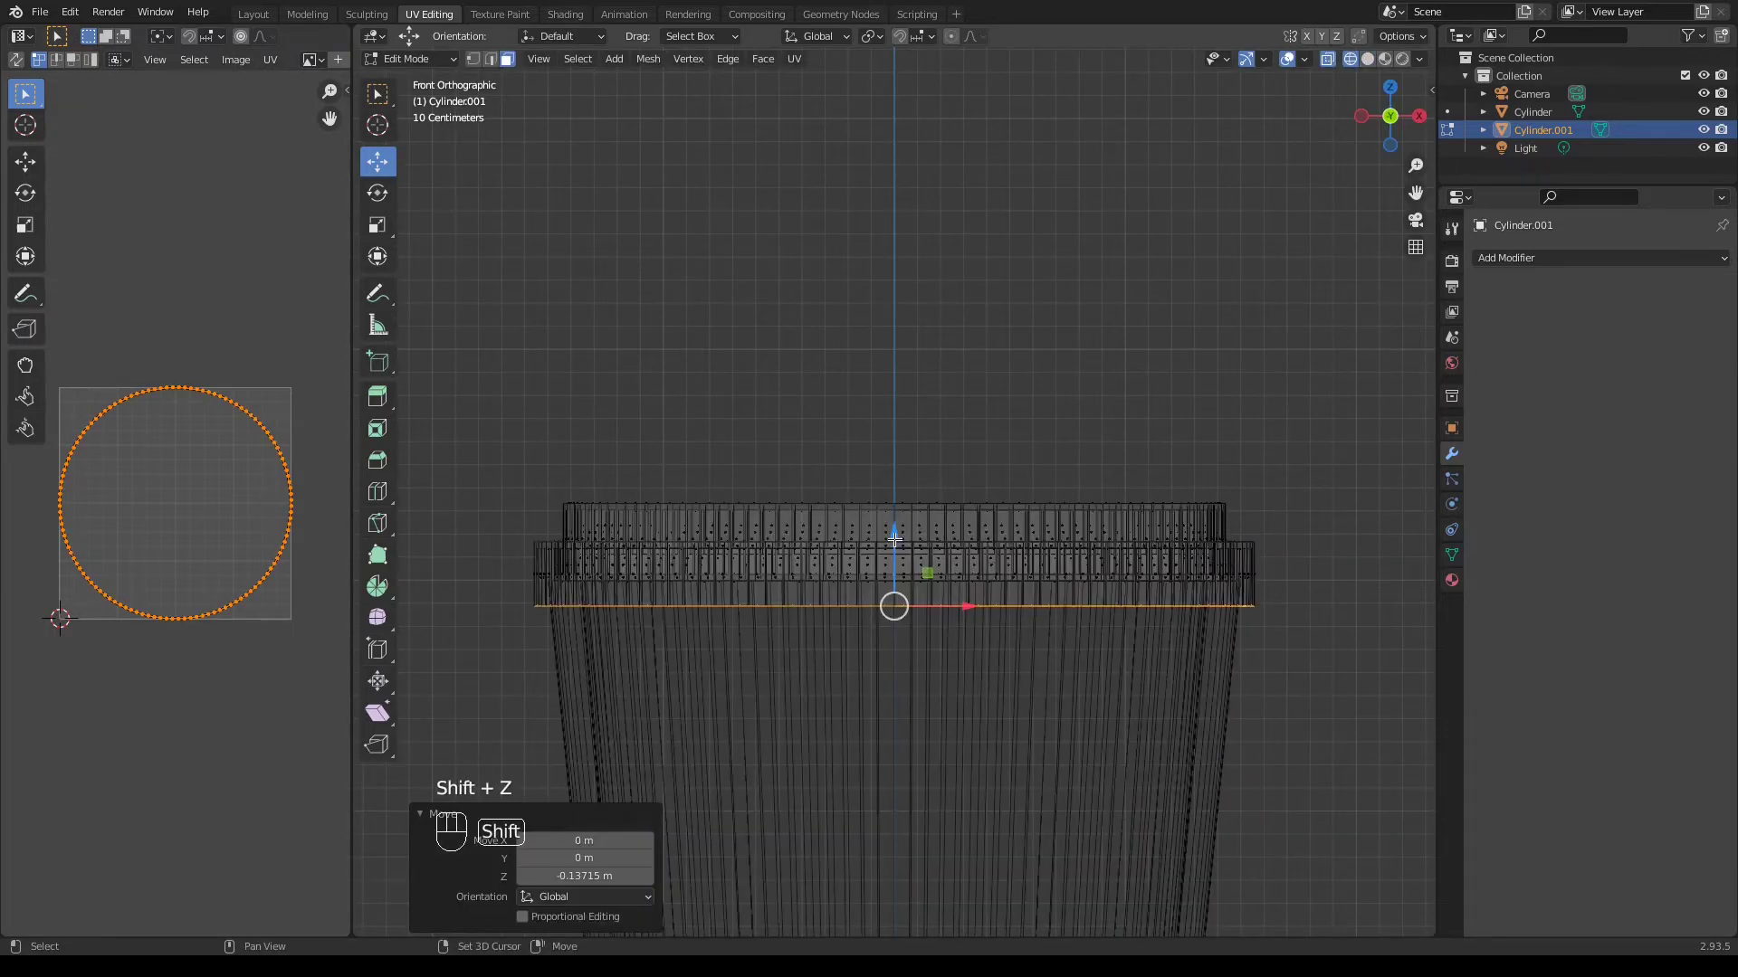
pyautogui.press('KP_Decimal')
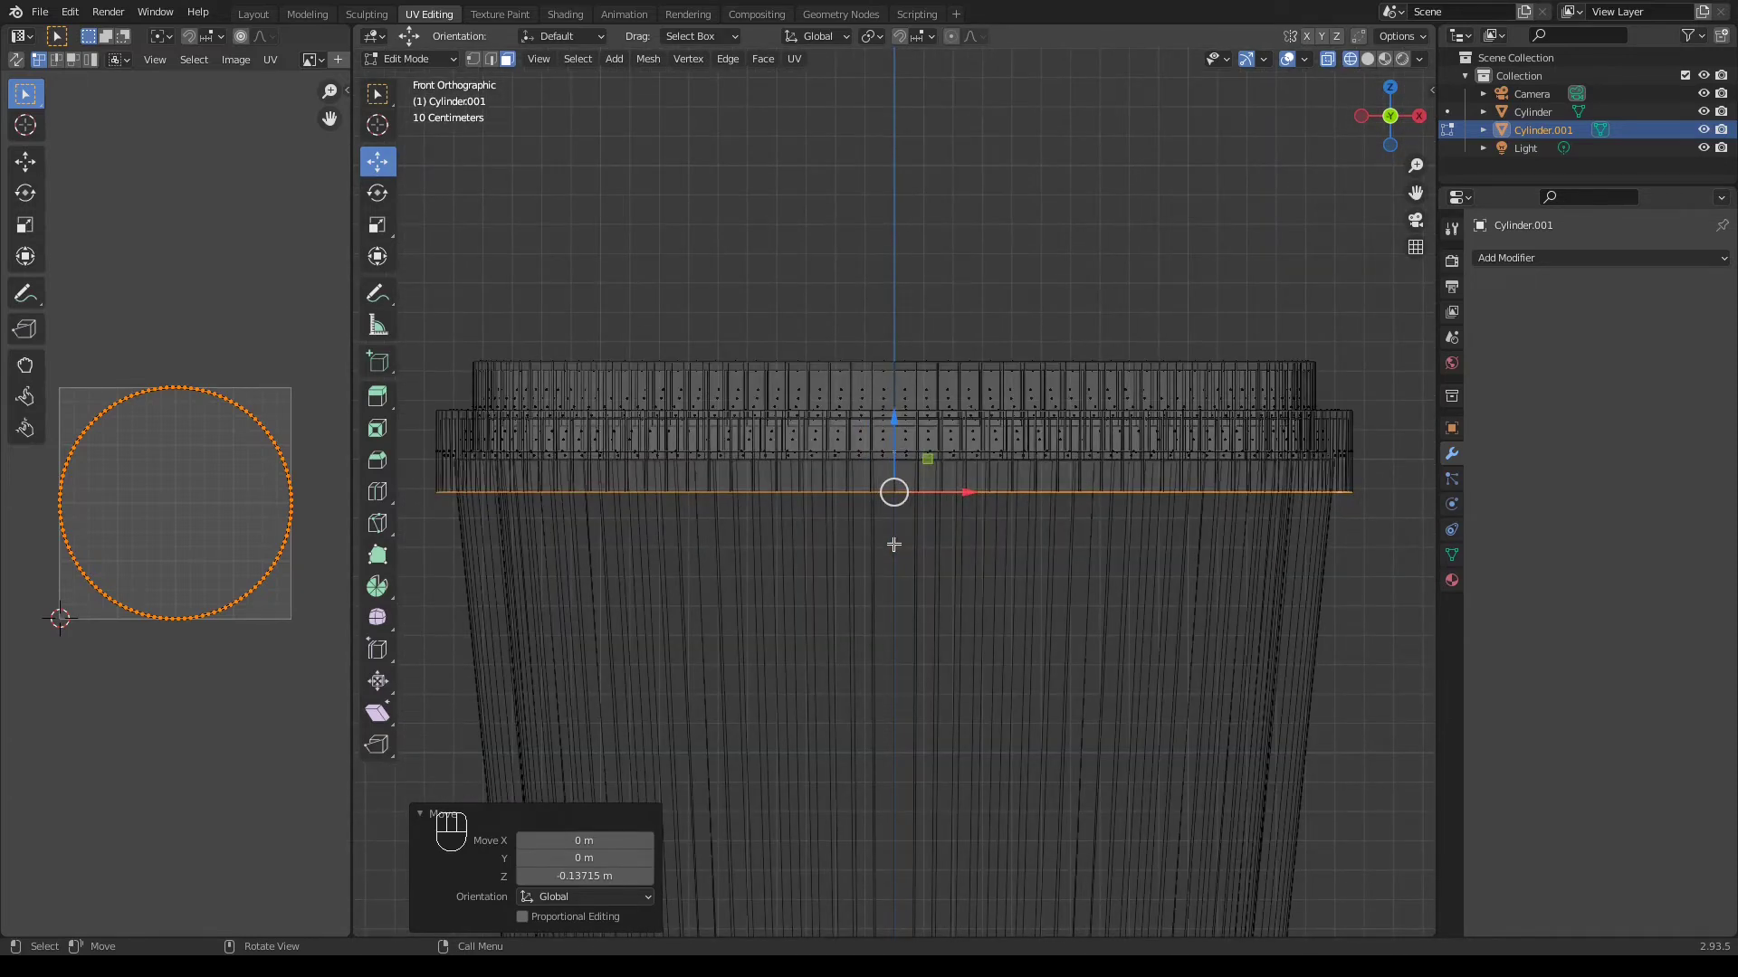
pyautogui.moveTo(893, 425); pyautogui.dragTo(892, 434)
# Scale the lid's bottom rim loop to about 0.977 so its skirt follows the cup's taper
pyautogui.press('s')
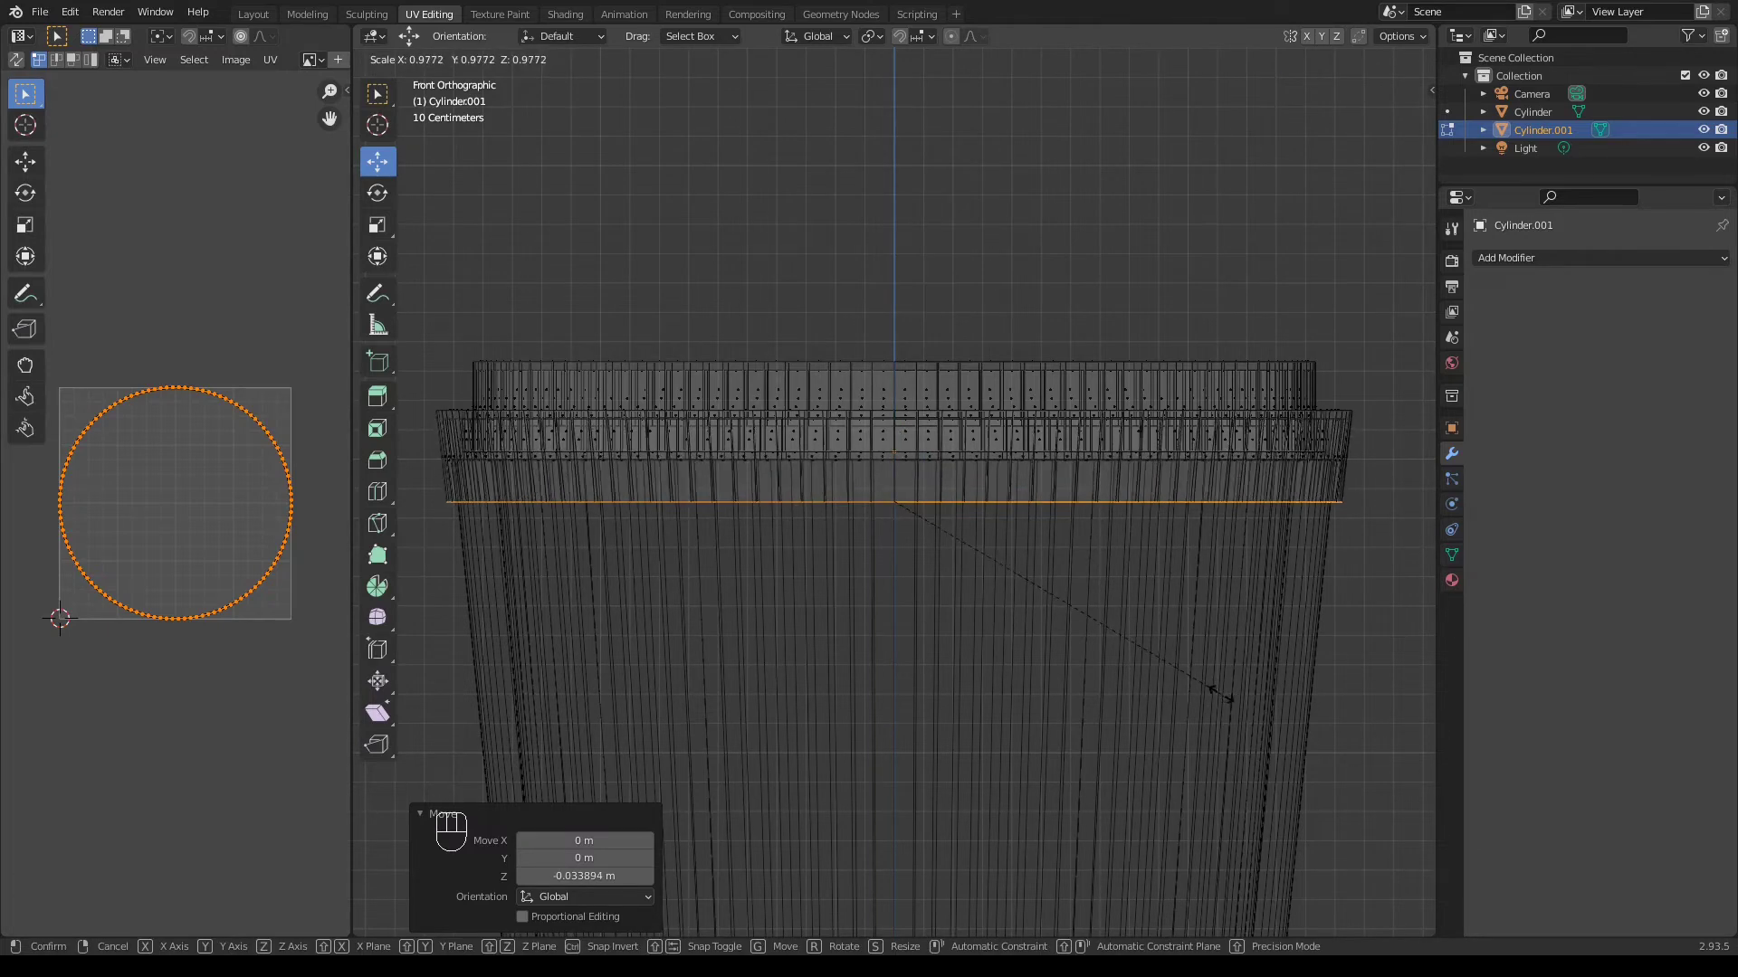
pyautogui.click(1217, 689)
pyautogui.hotkey('shift', 'z')
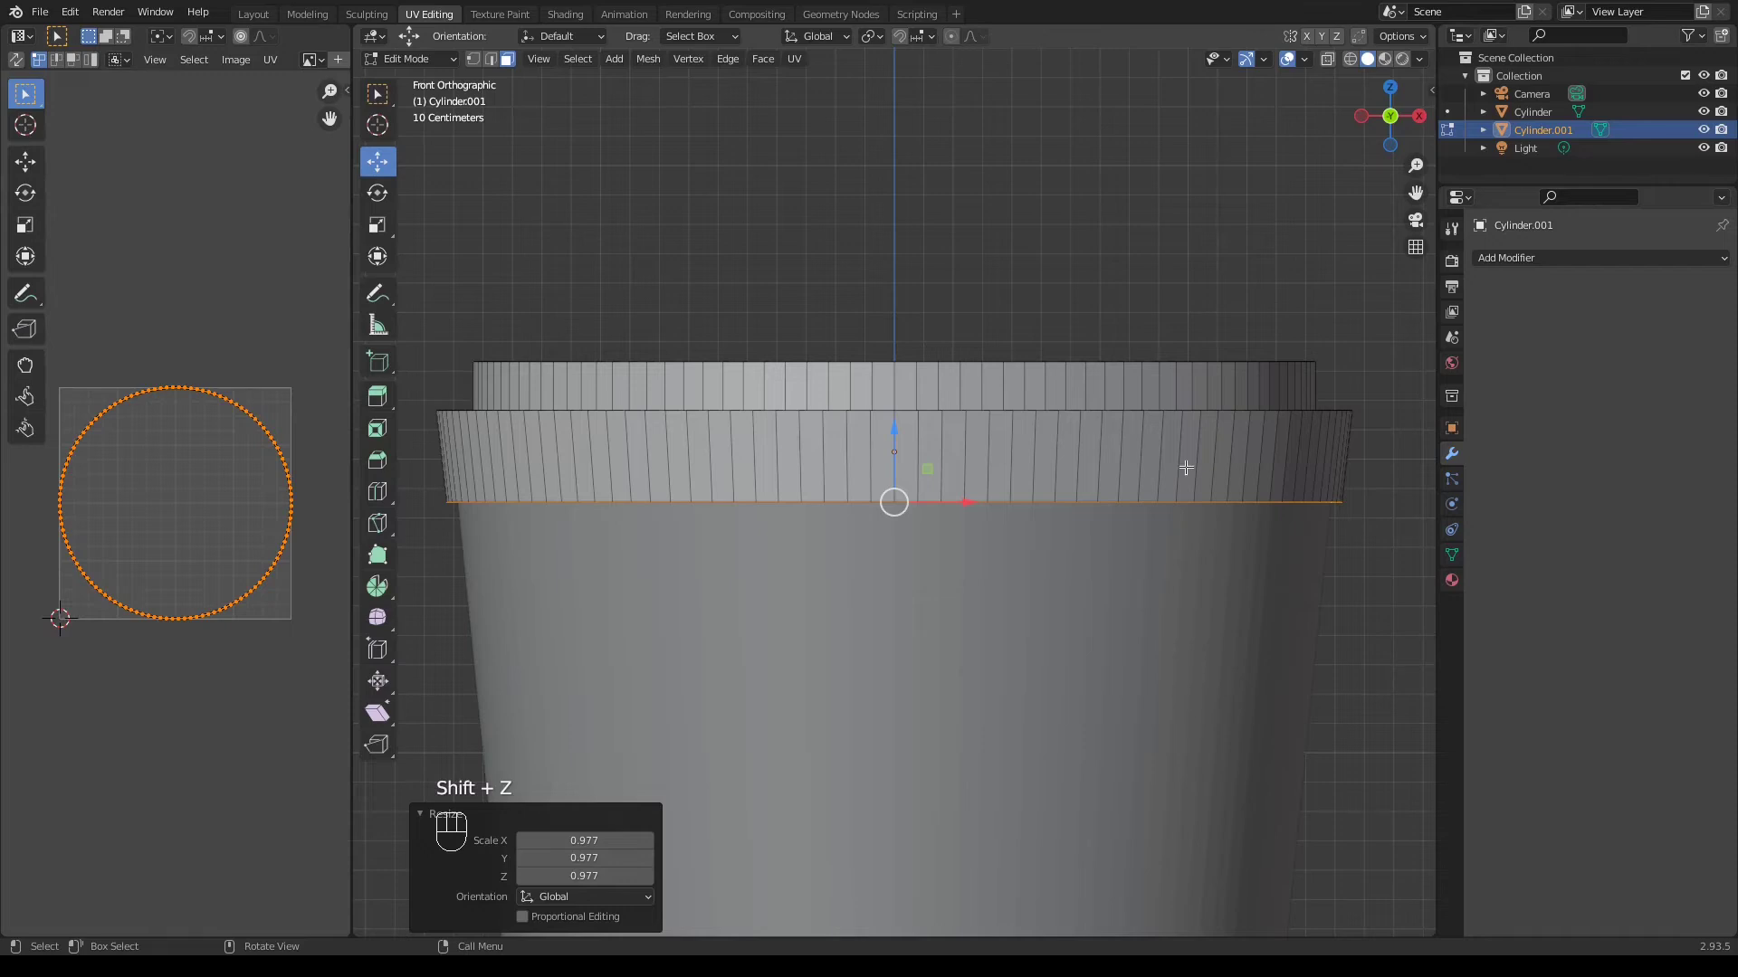
pyautogui.moveTo(1186, 467); pyautogui.dragTo(1148, 538, button='middle')
# Leave the lid's Edit Mode, check the lid and cup meshes, and select both objects in Object Mode
pyautogui.press('Tab')
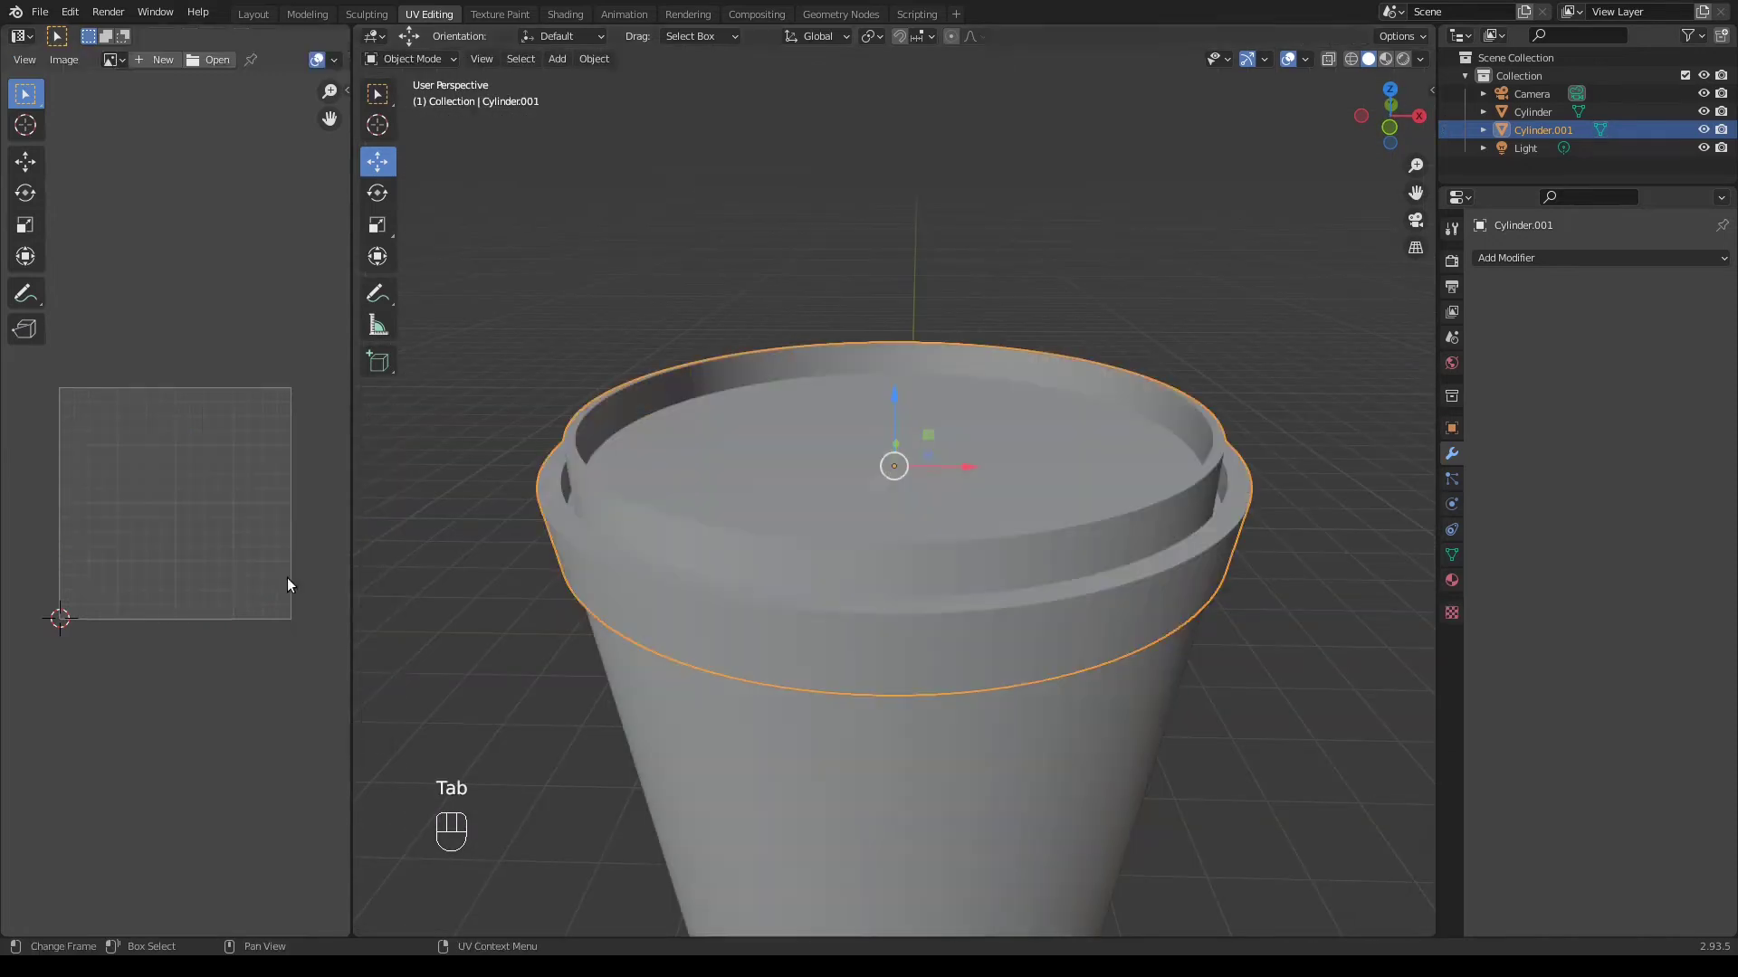
pyautogui.click(829, 551)
pyautogui.click(829, 550)
pyautogui.press('Tab')
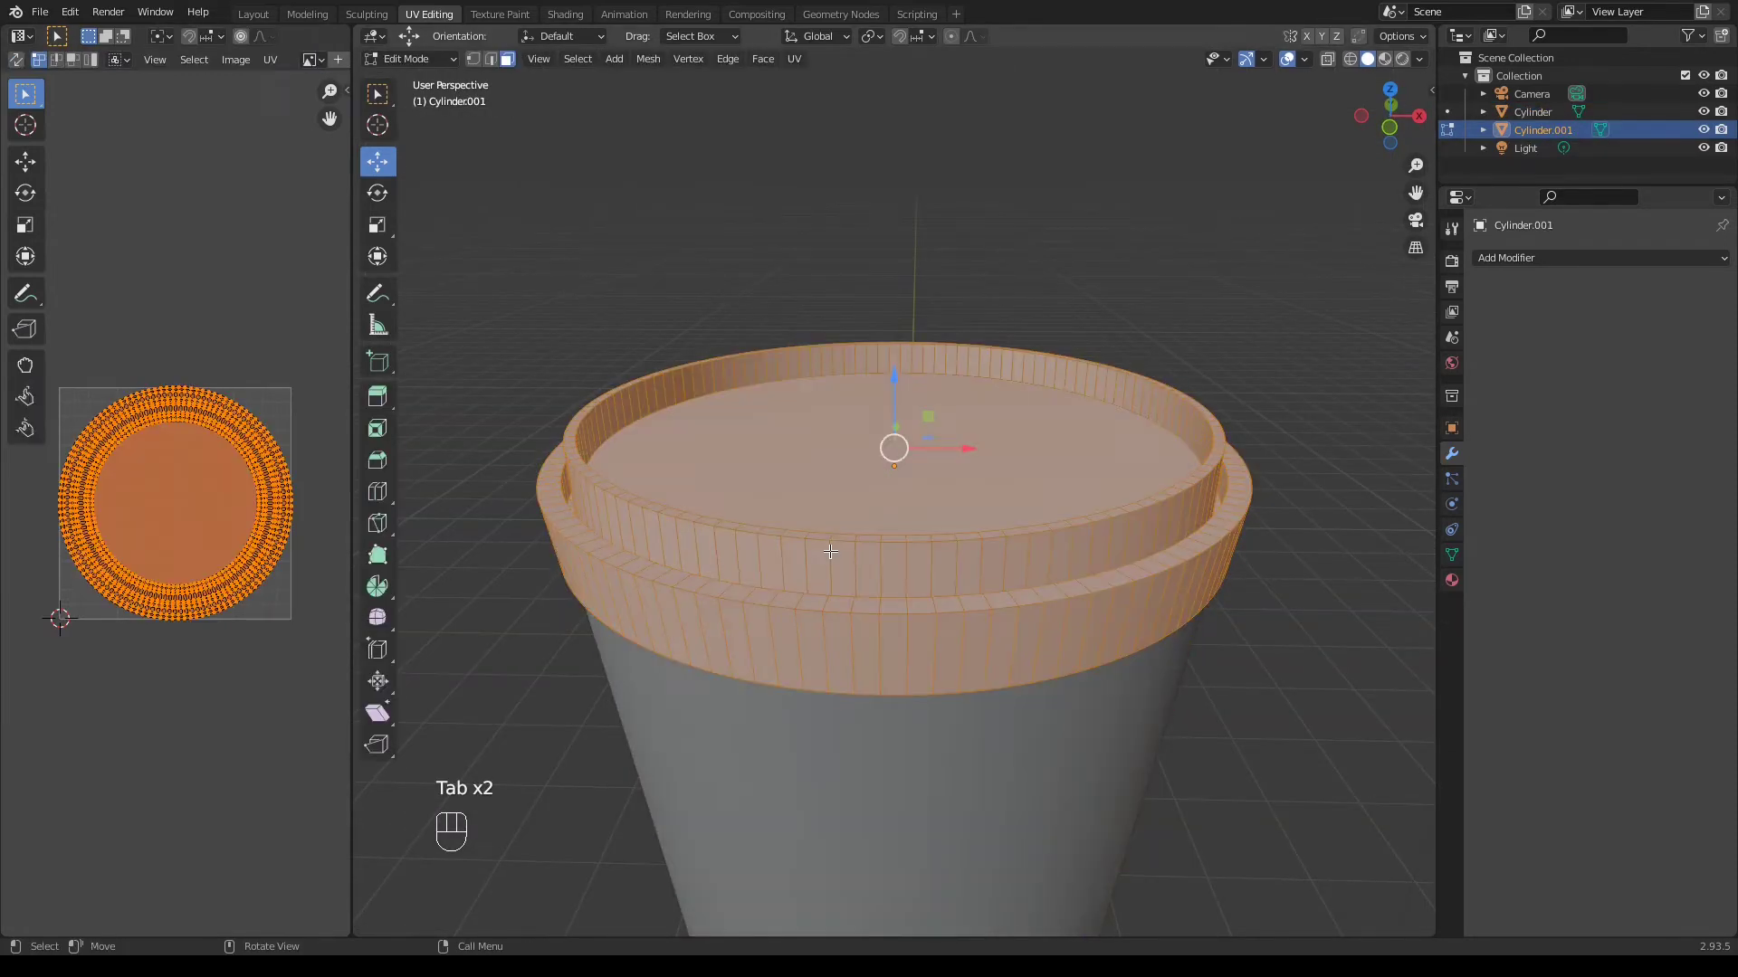
pyautogui.press('Tab')
pyautogui.click(856, 732)
pyautogui.press('Tab')
pyautogui.press('Tab')
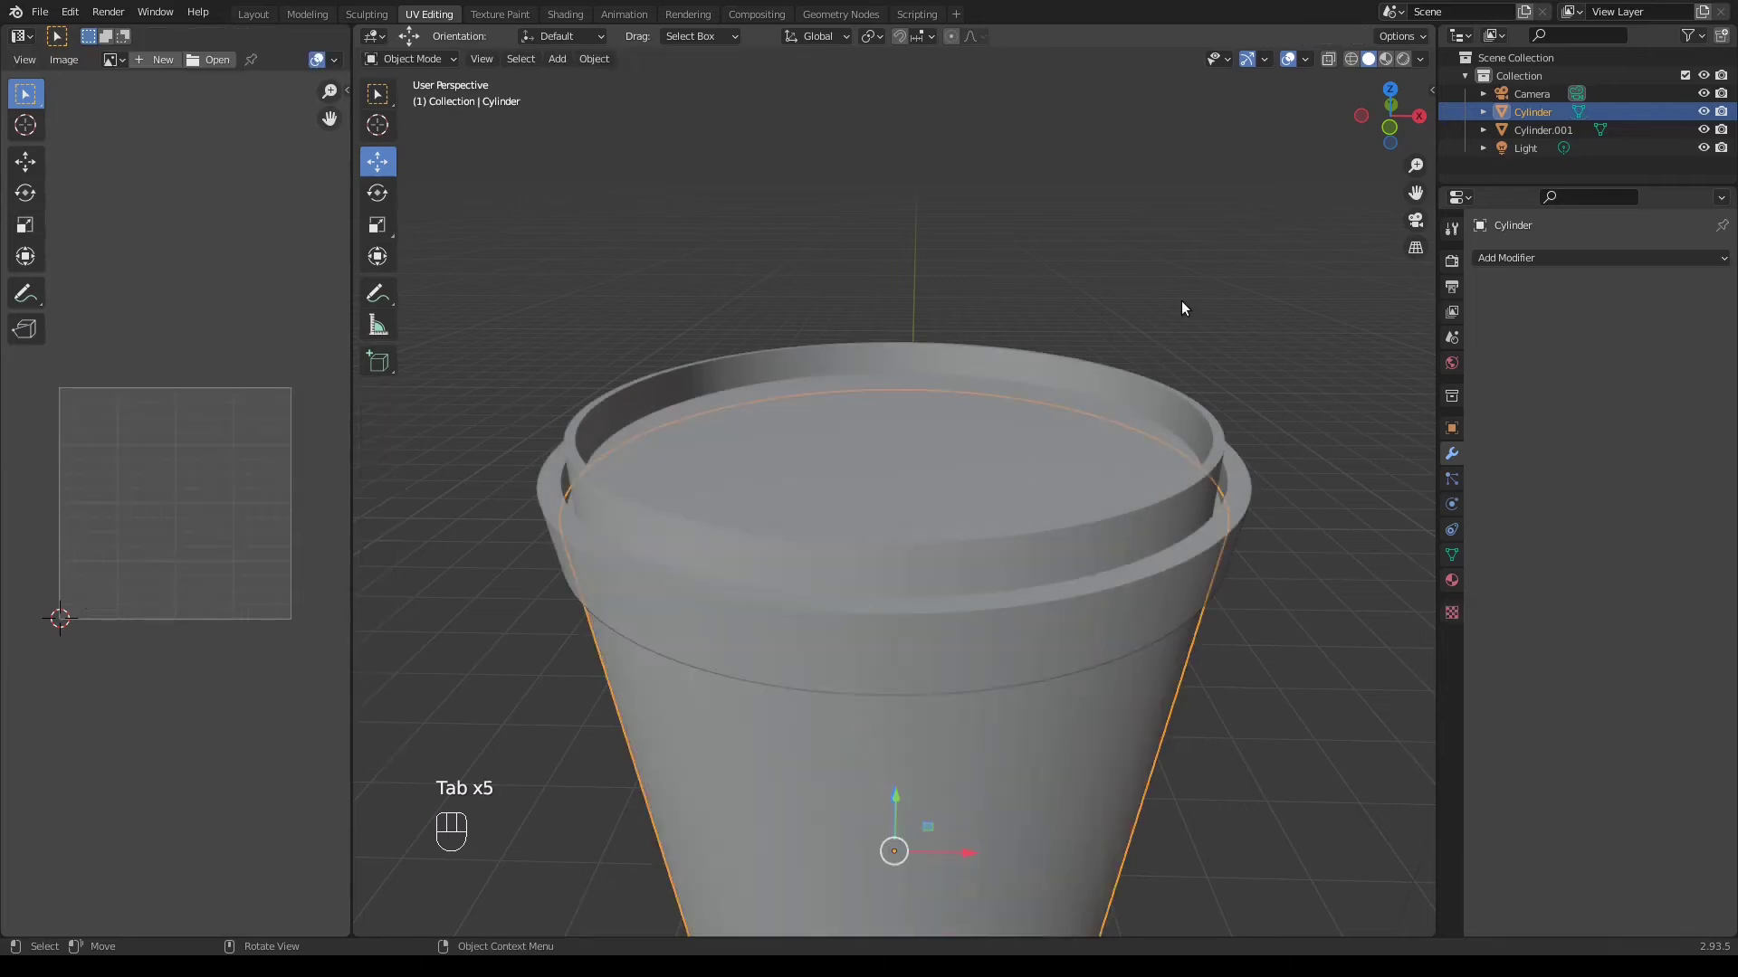
pyautogui.keyDown('shift'); pyautogui.click(797, 449); pyautogui.keyUp('shift')
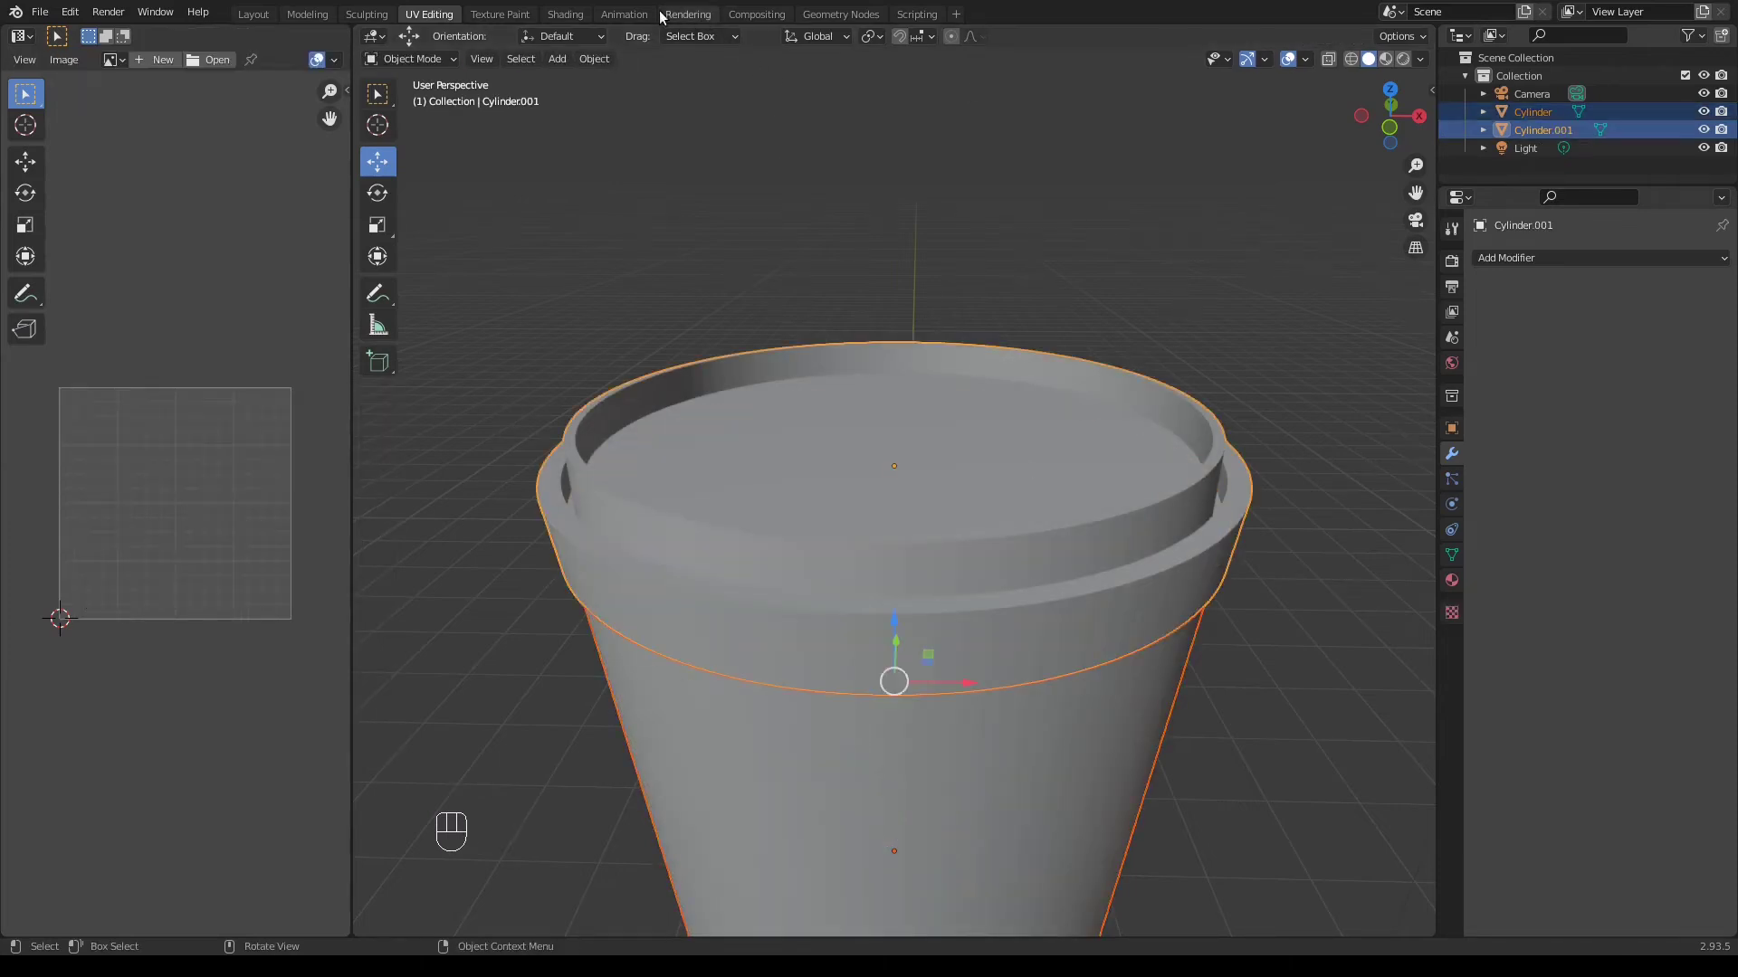
# Assign the existing material named Material to the lid and connect a lable_2.jpg image texture to its Base Color
pyautogui.click(568, 14)
pyautogui.click(885, 555)
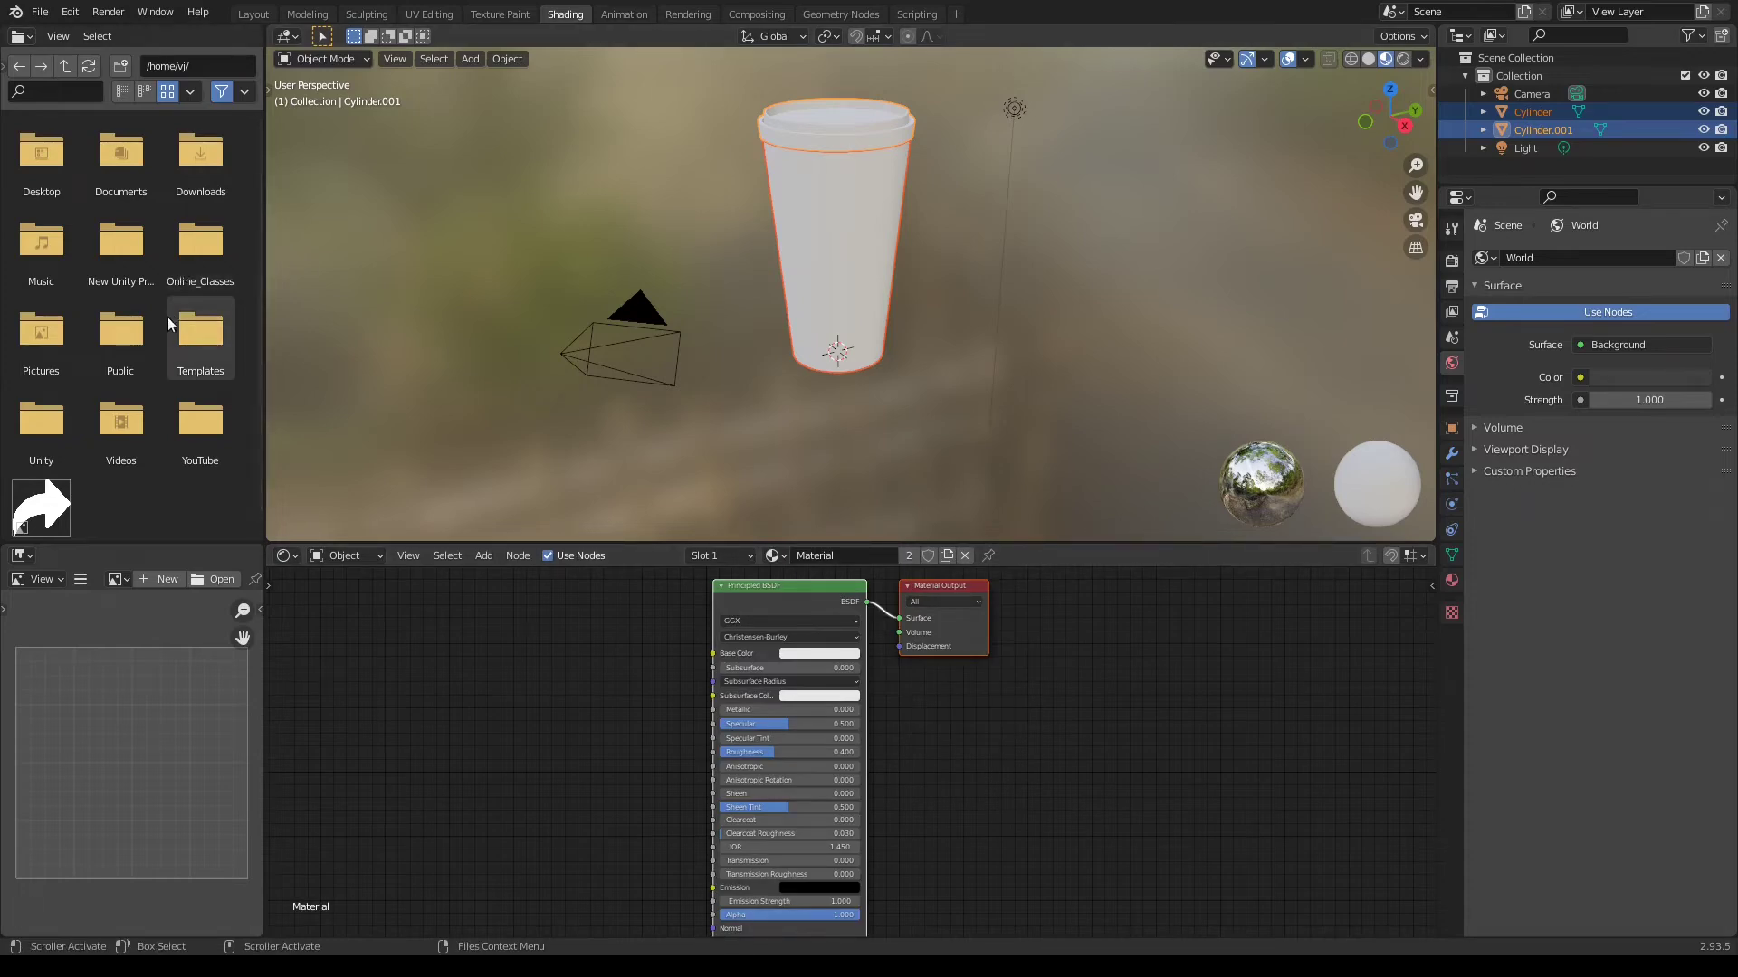
pyautogui.doubleClick(203, 413)
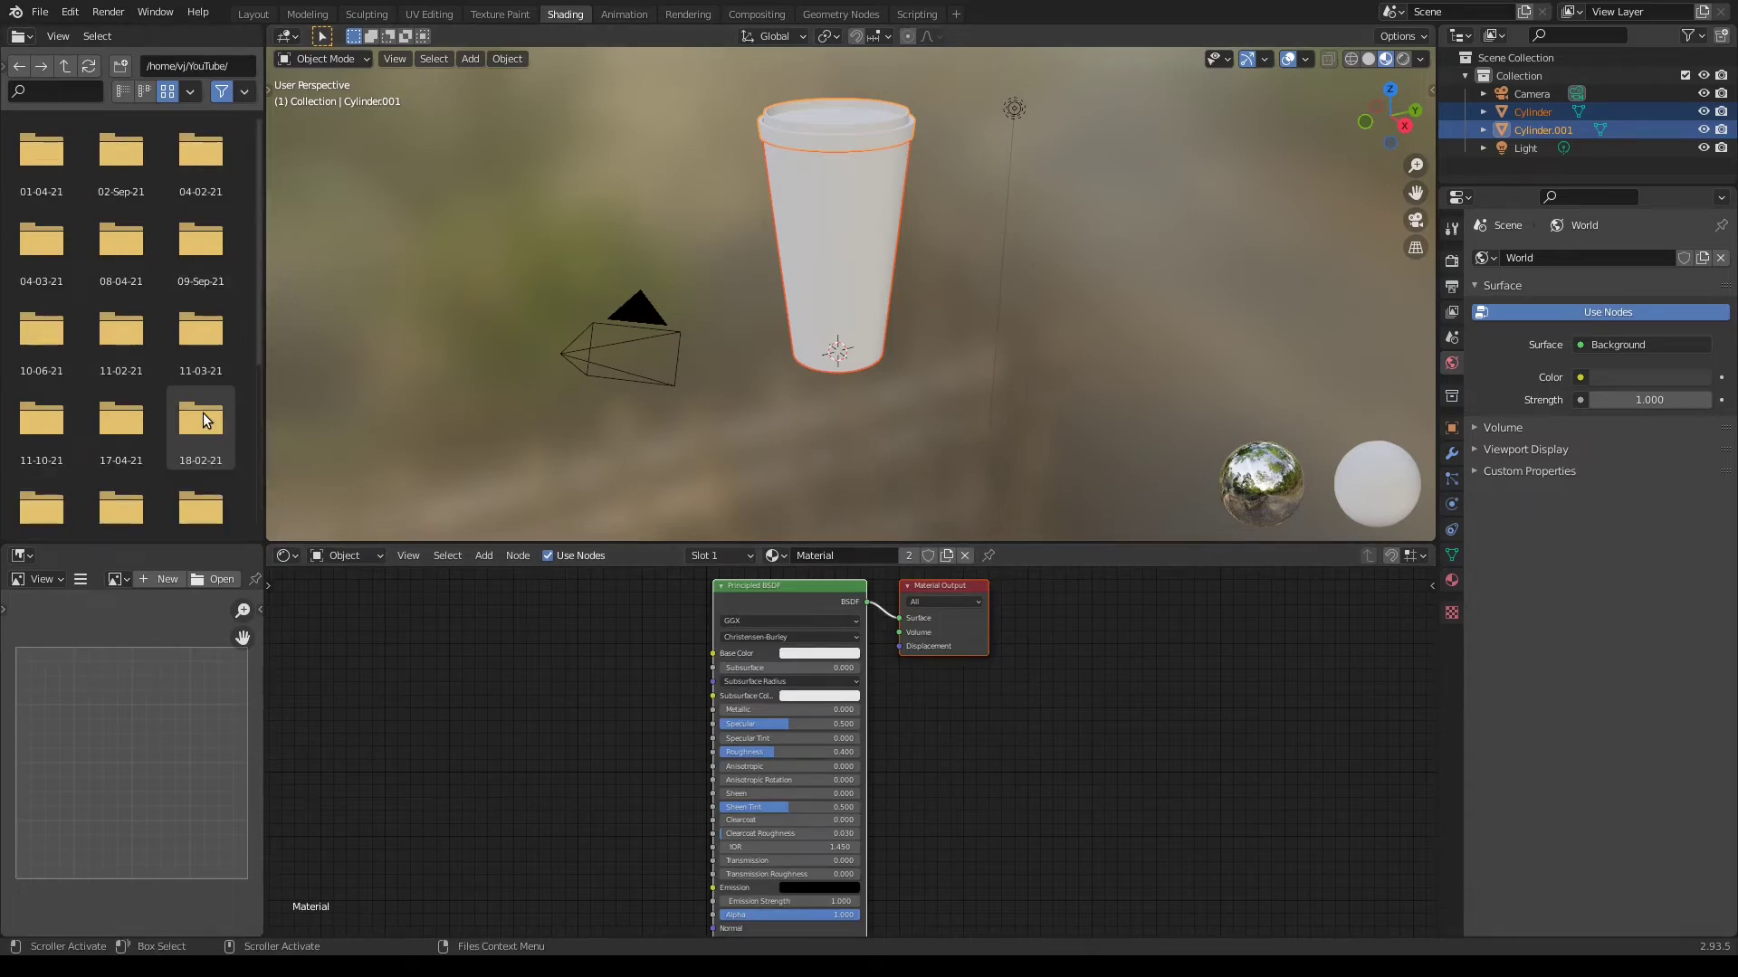
pyautogui.doubleClick(47, 447)
pyautogui.moveTo(139, 154); pyautogui.dragTo(502, 666)
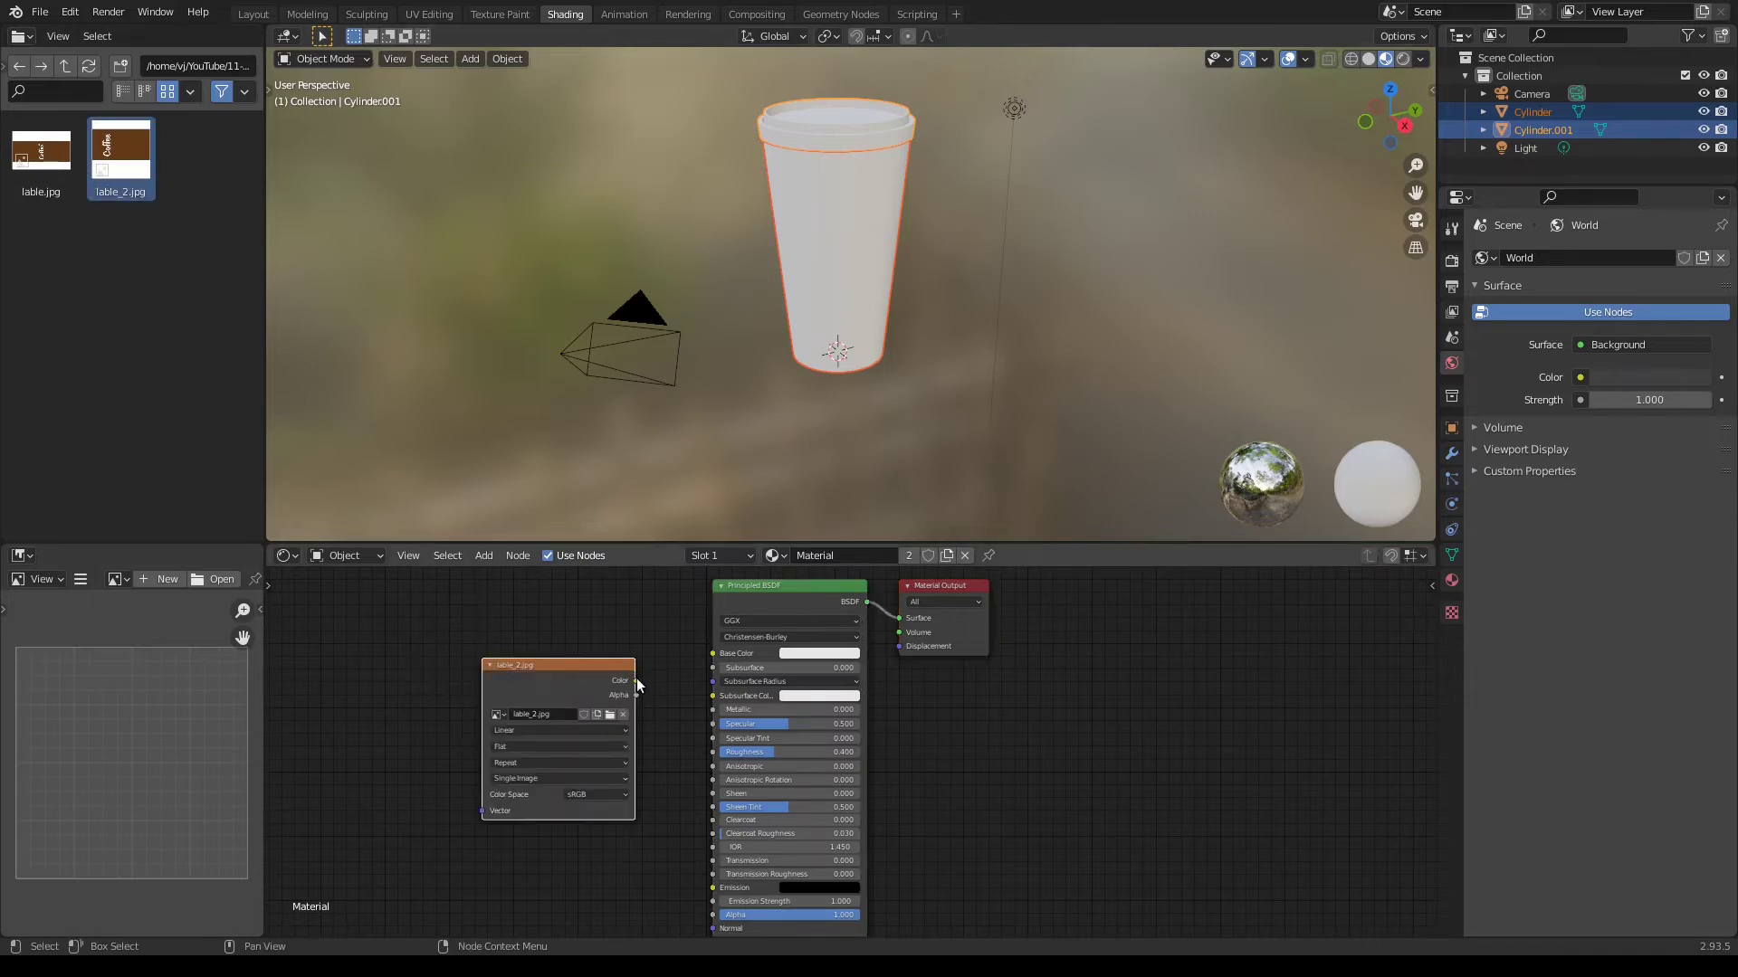
pyautogui.moveTo(637, 680); pyautogui.dragTo(714, 654)
# Set the lable_2.jpg texture's interpolation to Closest and assign the same material to the cup
pyautogui.click(547, 729)
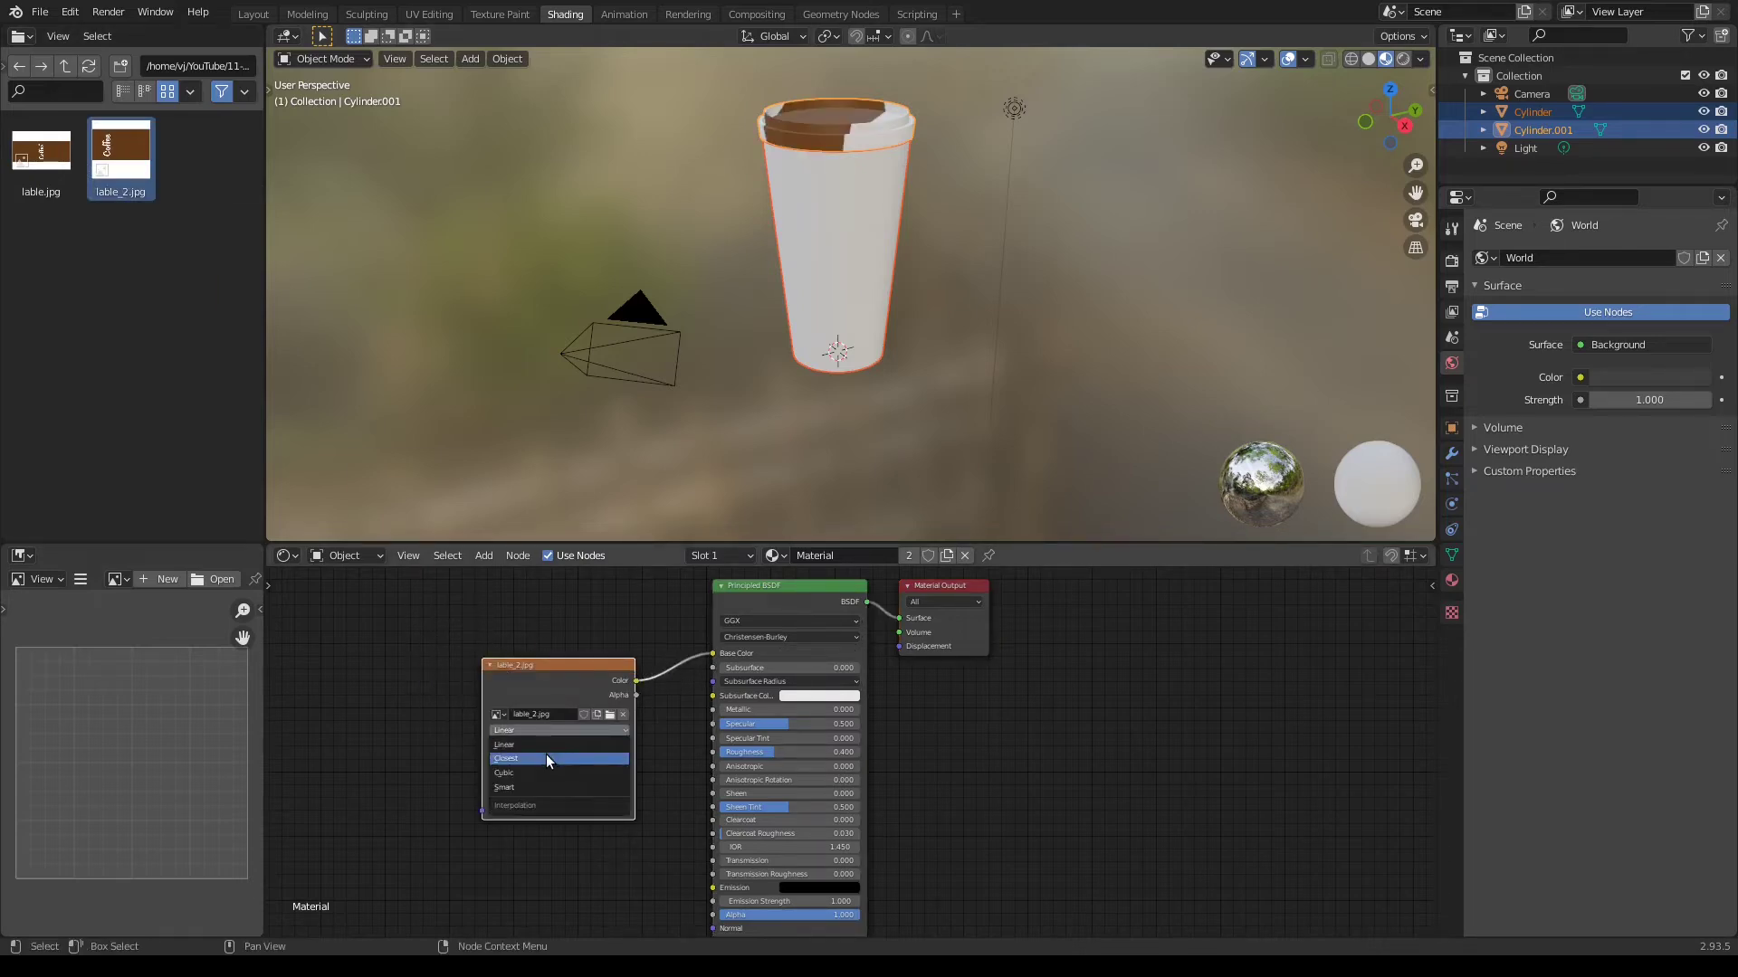
pyautogui.click(546, 759)
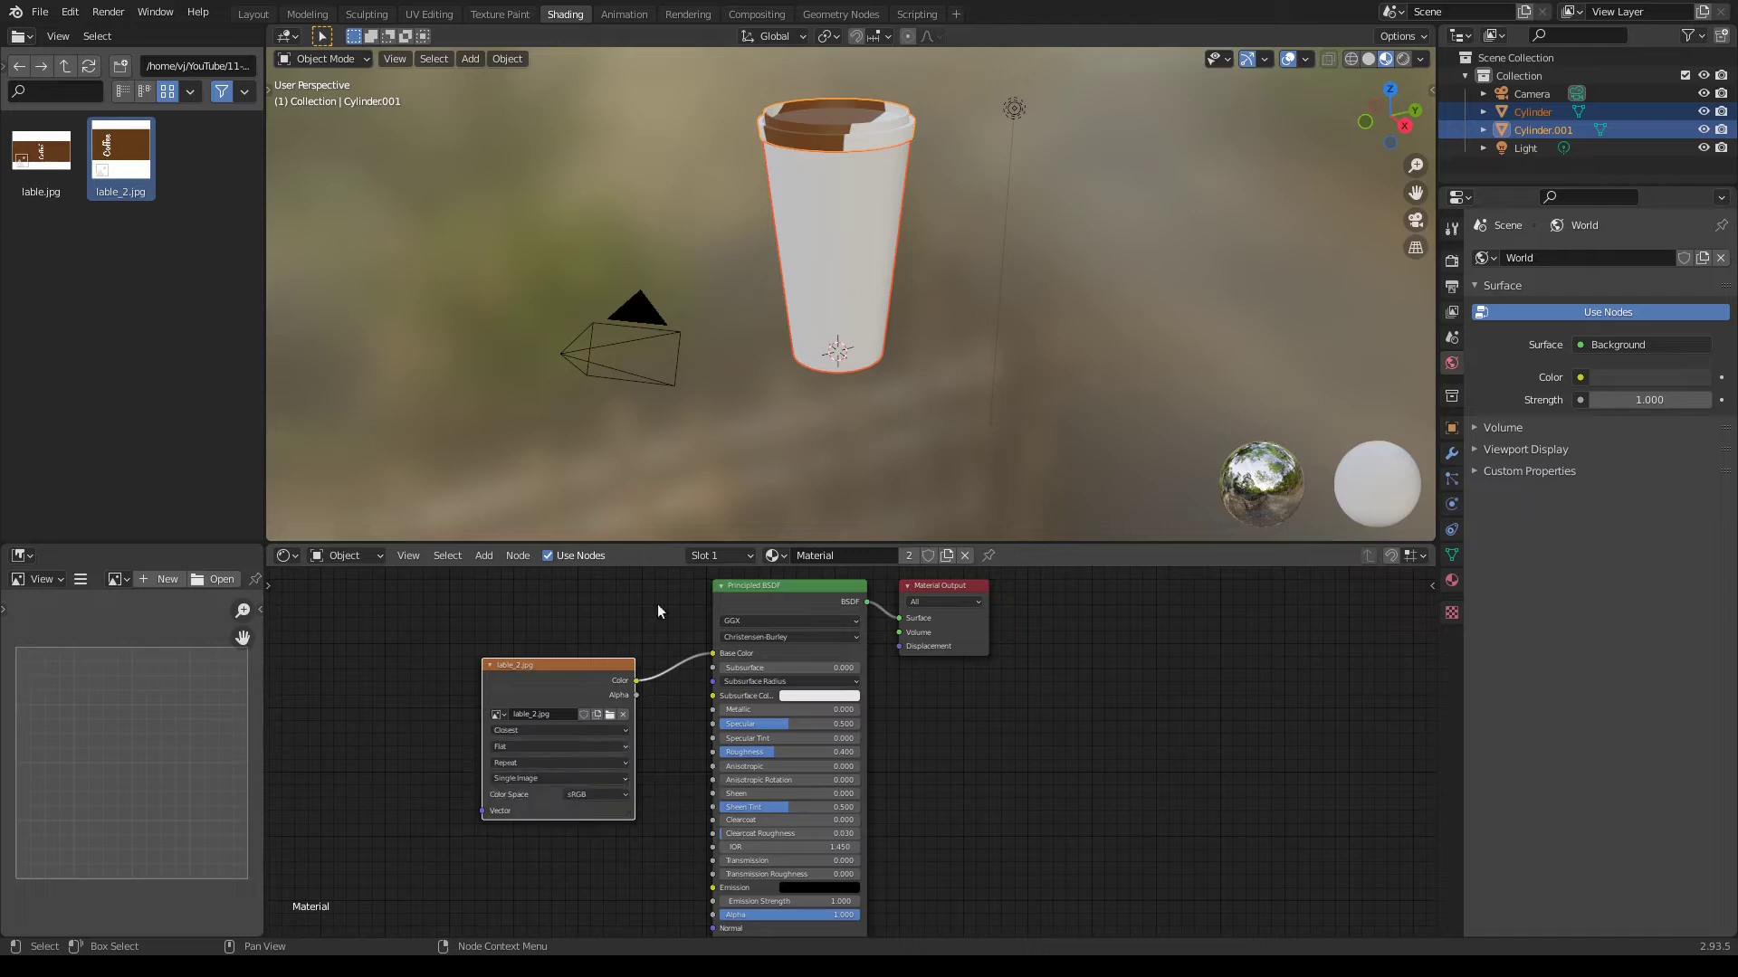
pyautogui.click(830, 253)
pyautogui.click(825, 584)
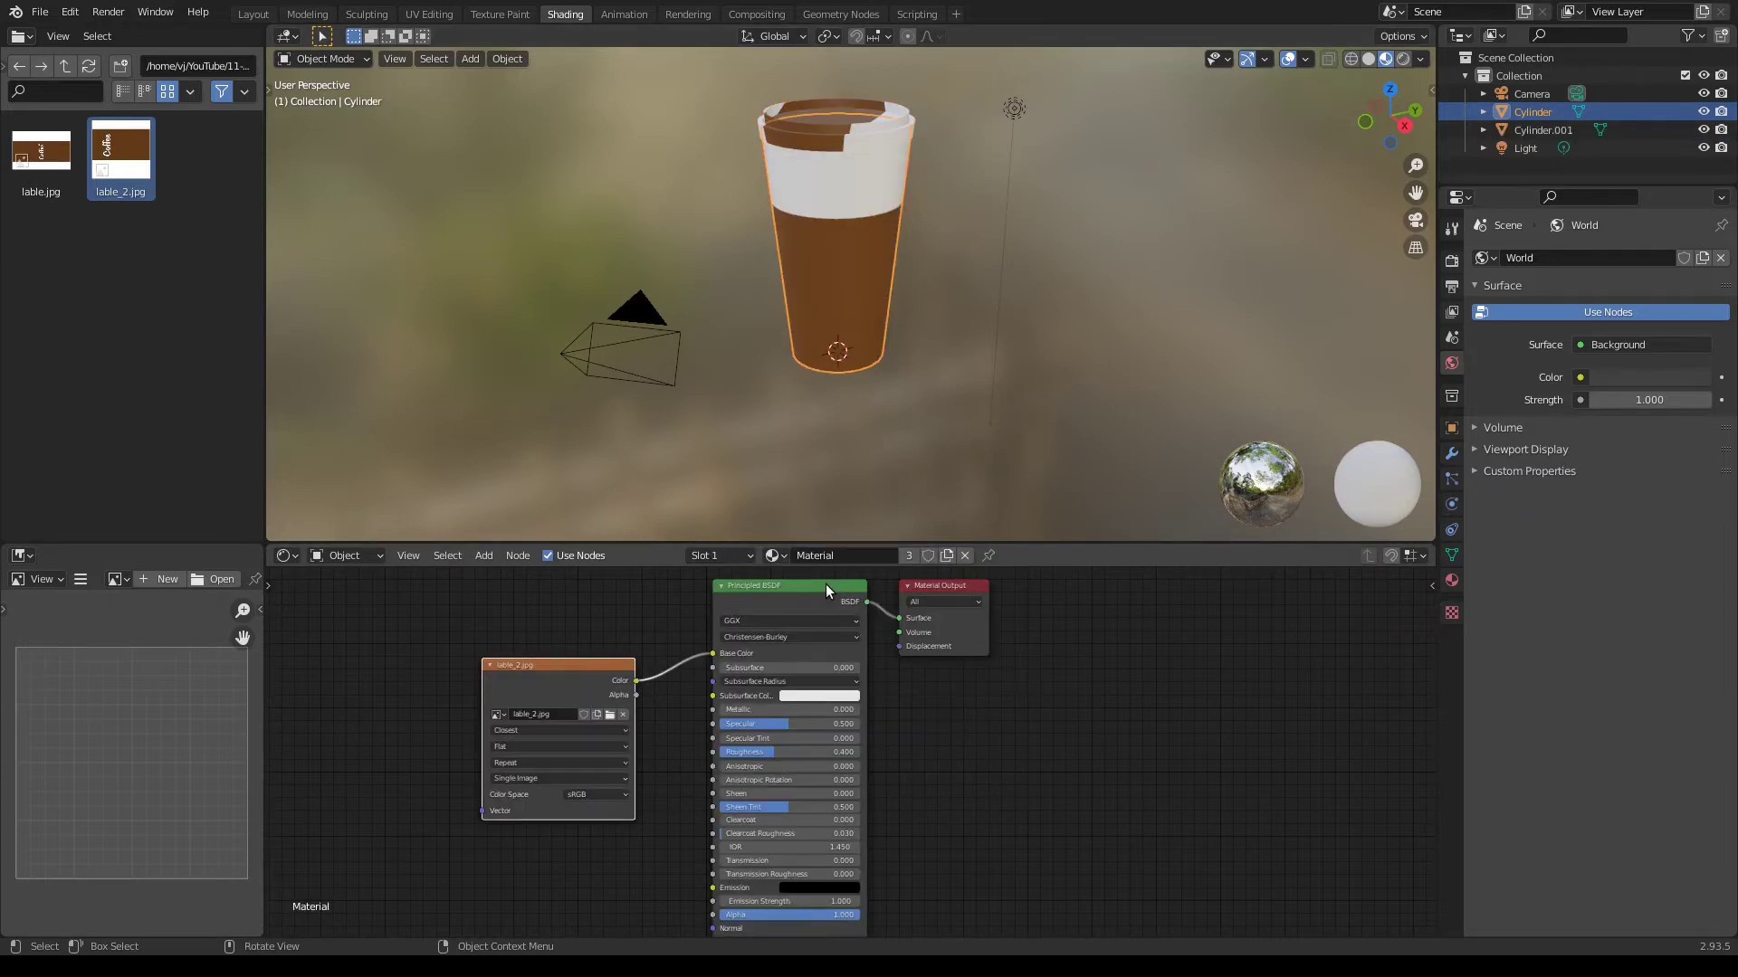
# Switch to UV editing, view the cup from the front, and set the viewport shading color to Texture
pyautogui.click(429, 13)
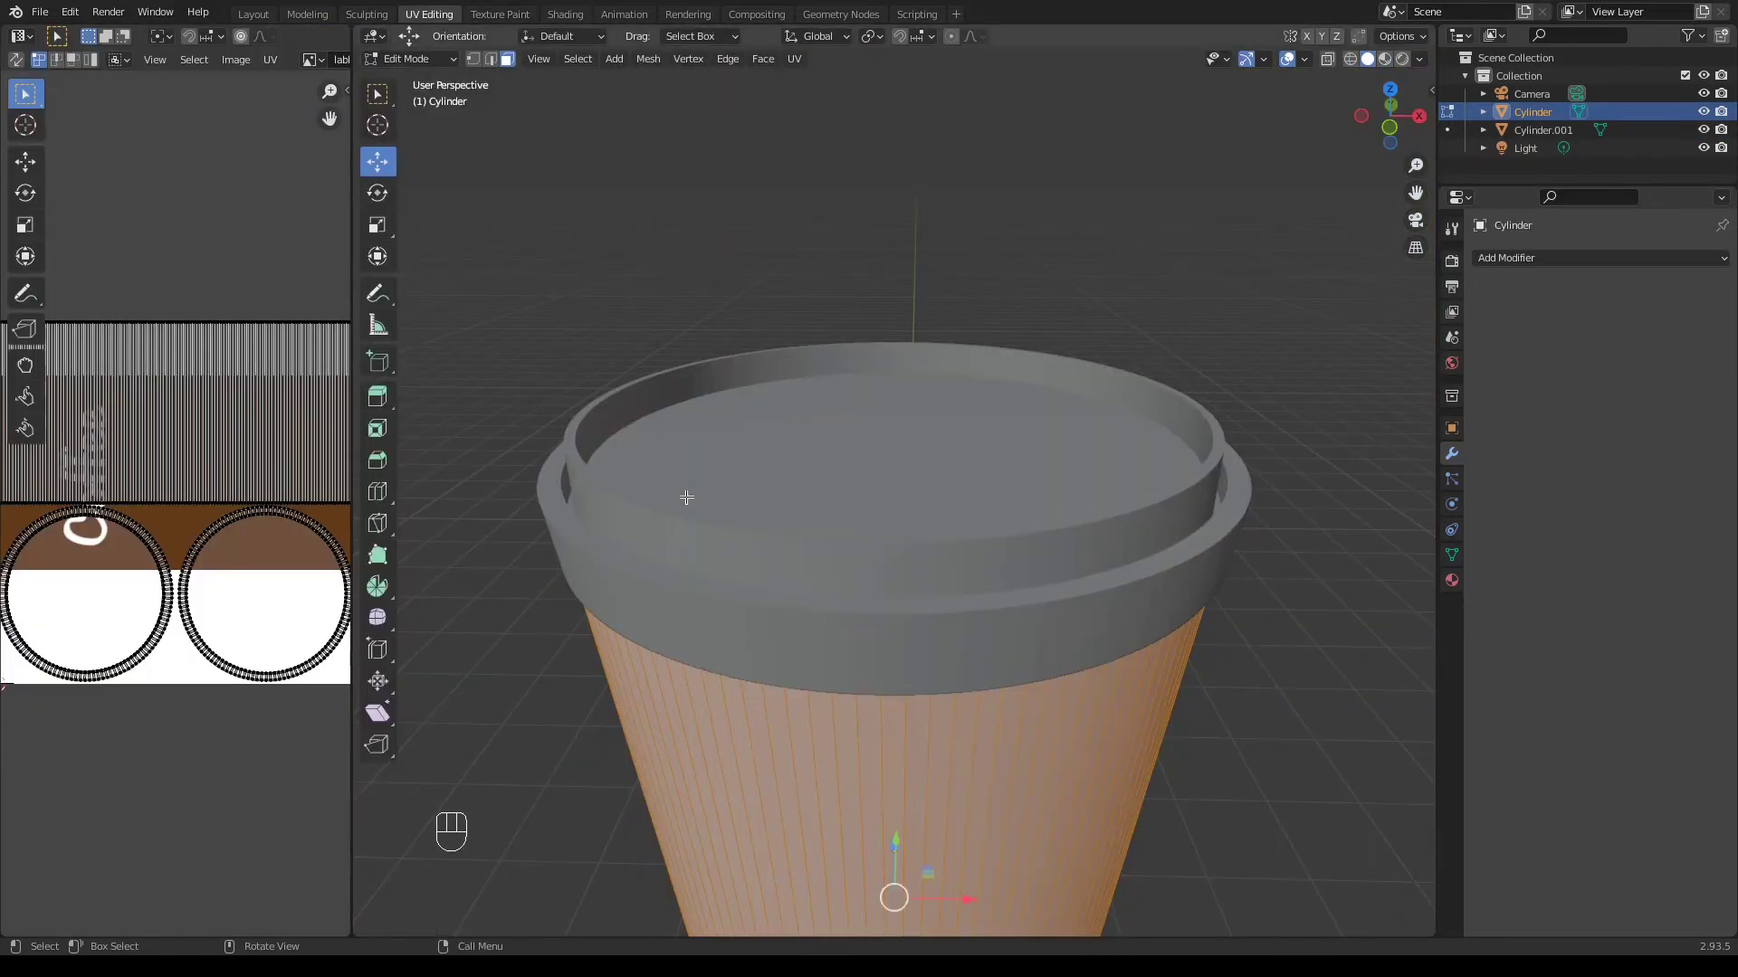
pyautogui.scroll(-3, 686, 497)
pyautogui.keyDown('shift'); pyautogui.moveTo(797, 665); pyautogui.dragTo(806, 443, button='middle'); pyautogui.keyUp('shift')
pyautogui.press('KP_1')
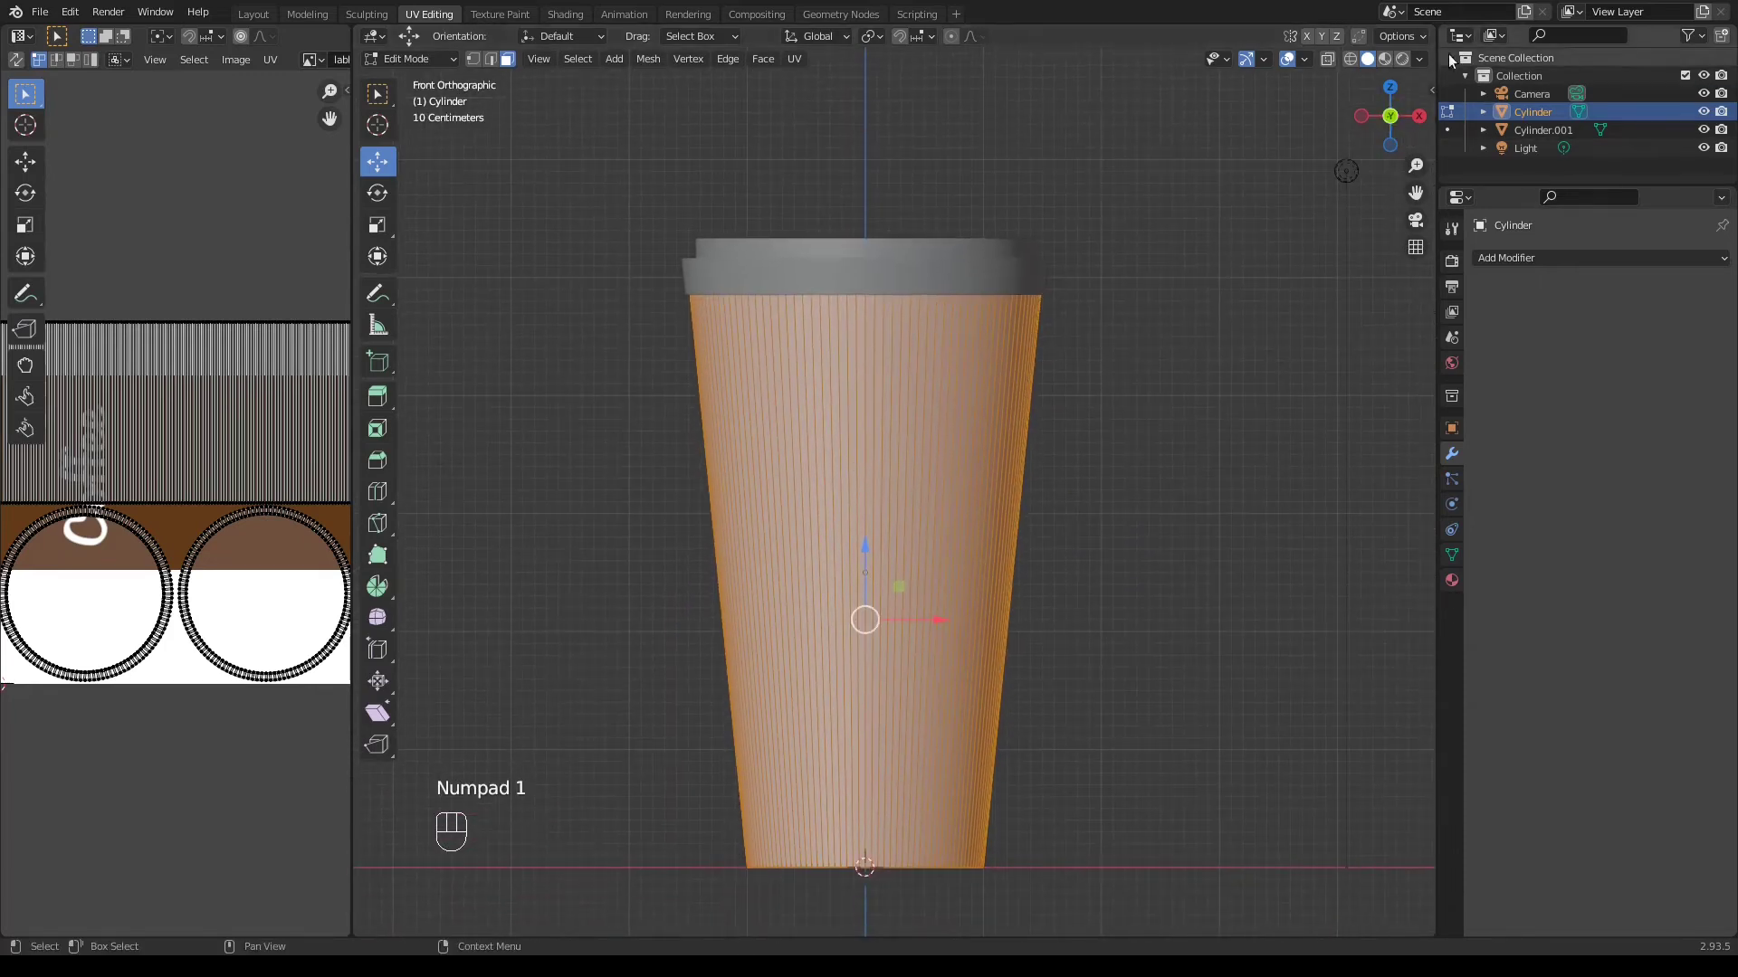
pyautogui.click(1420, 58)
pyautogui.click(1485, 304)
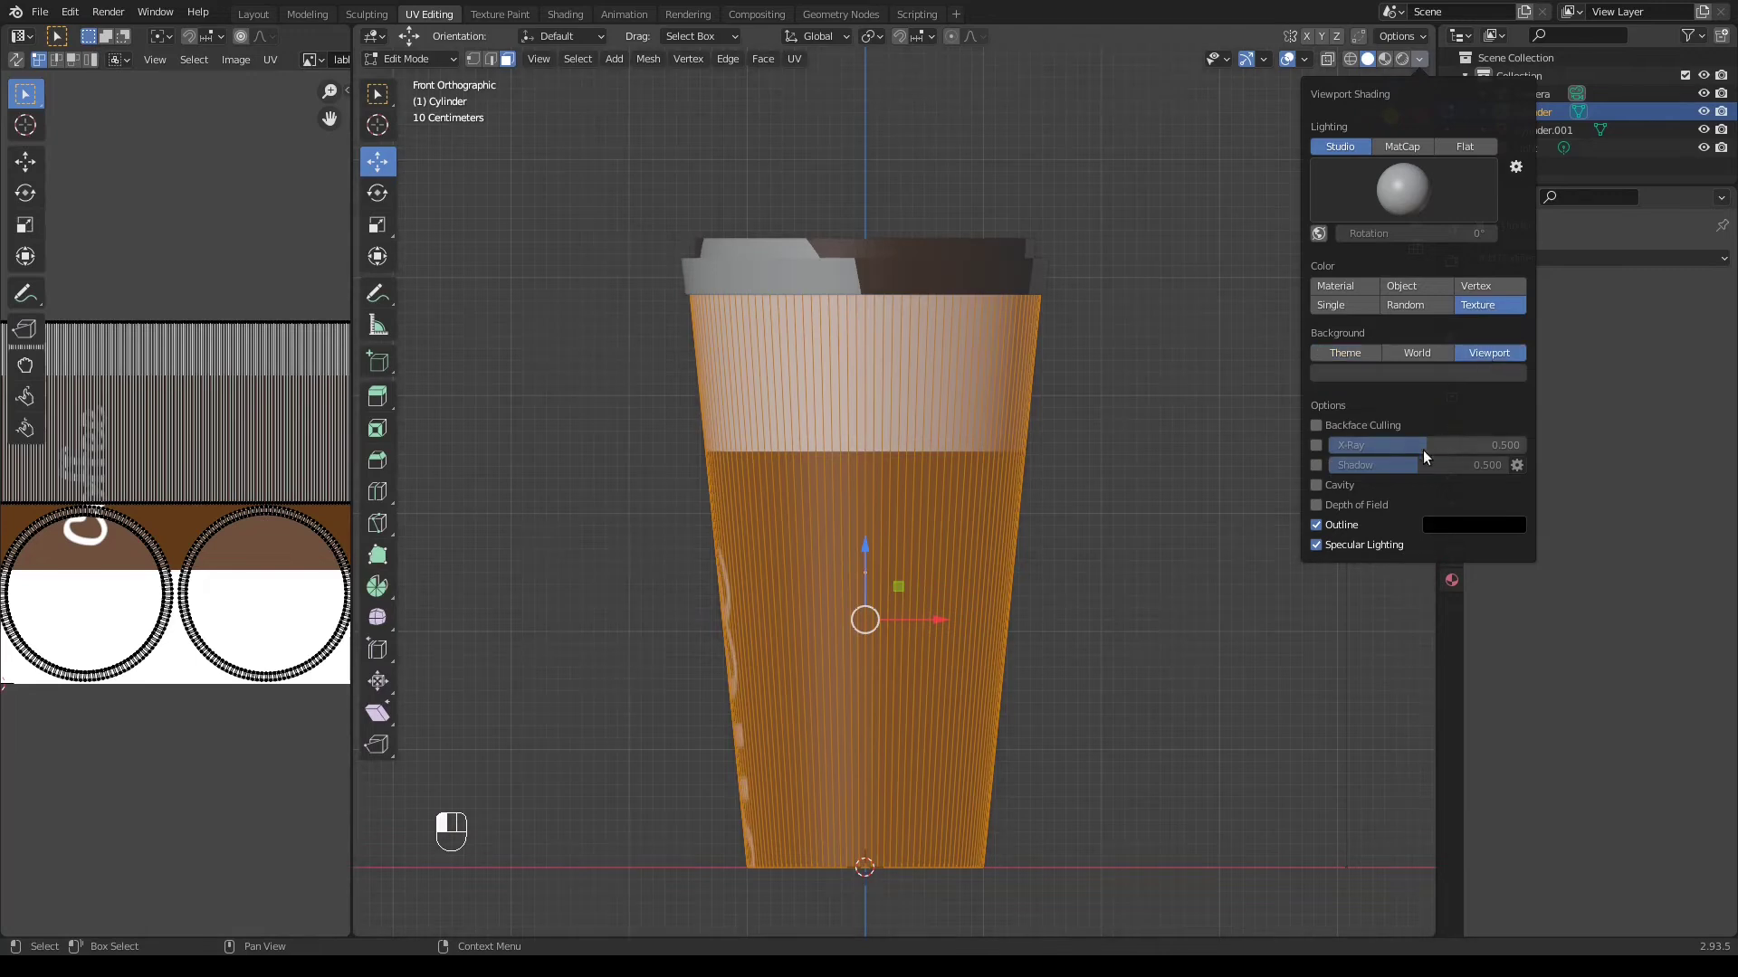
# Enable backface culling, shadow and cavity for the viewport shading, and choose another cavity type
pyautogui.click(1317, 425)
pyautogui.click(1317, 465)
pyautogui.click(1317, 485)
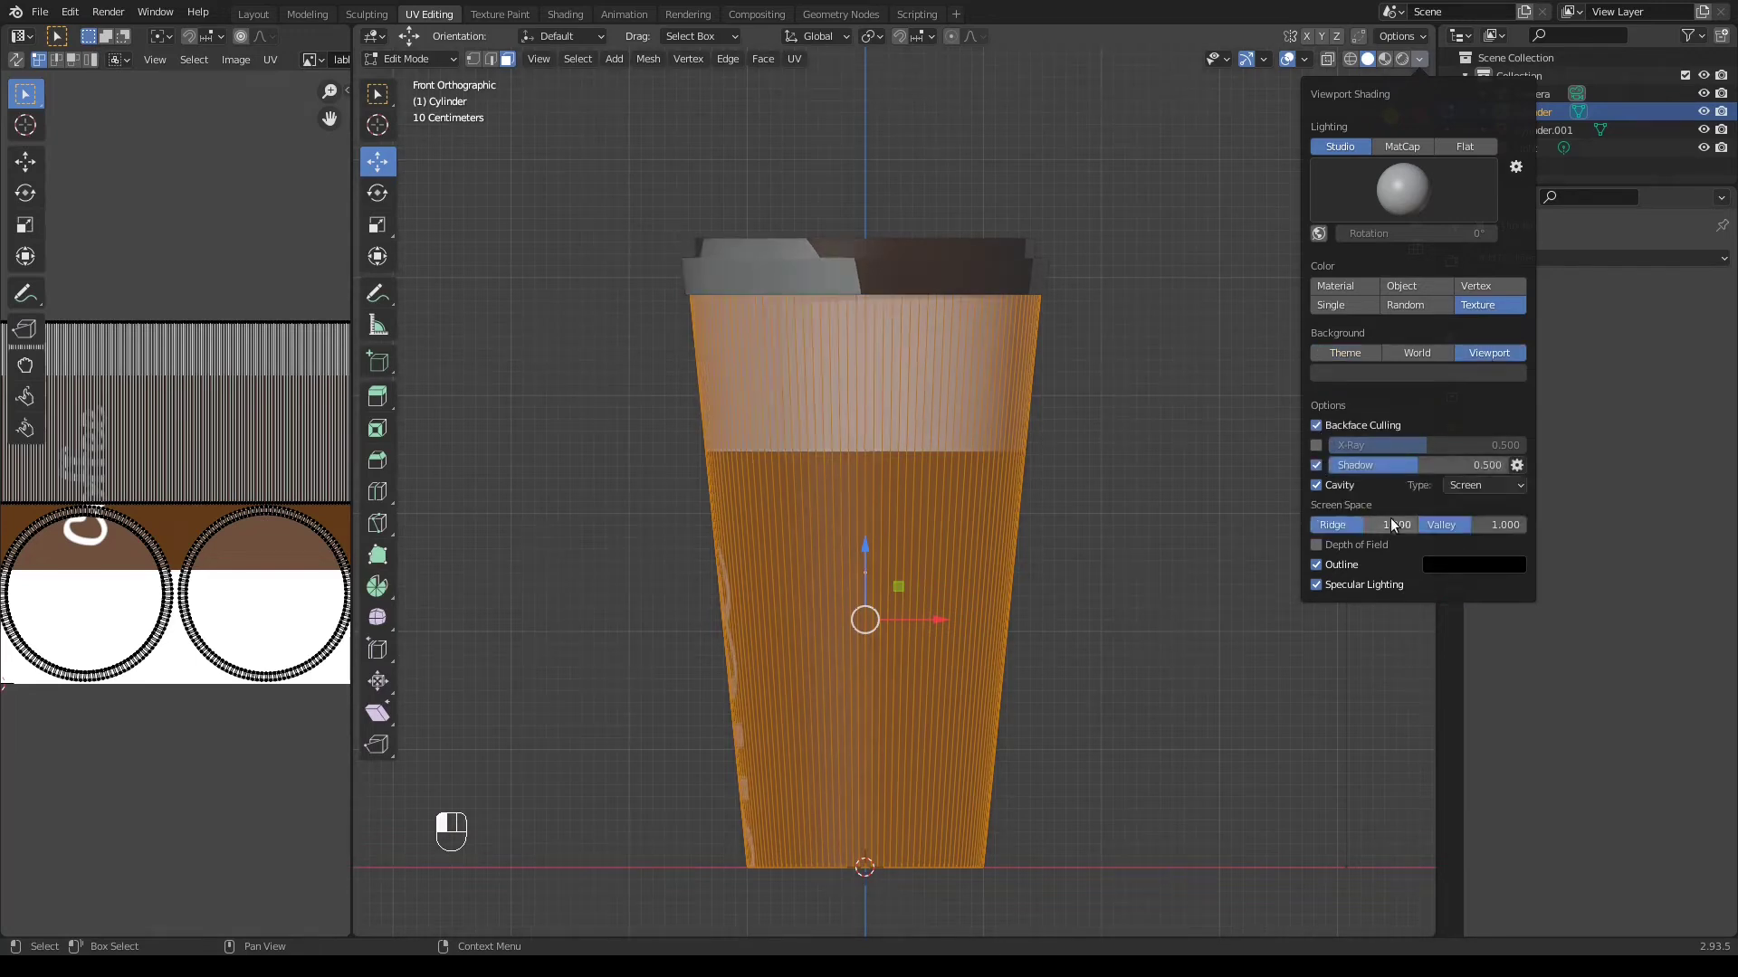
pyautogui.click(1484, 485)
pyautogui.click(1448, 541)
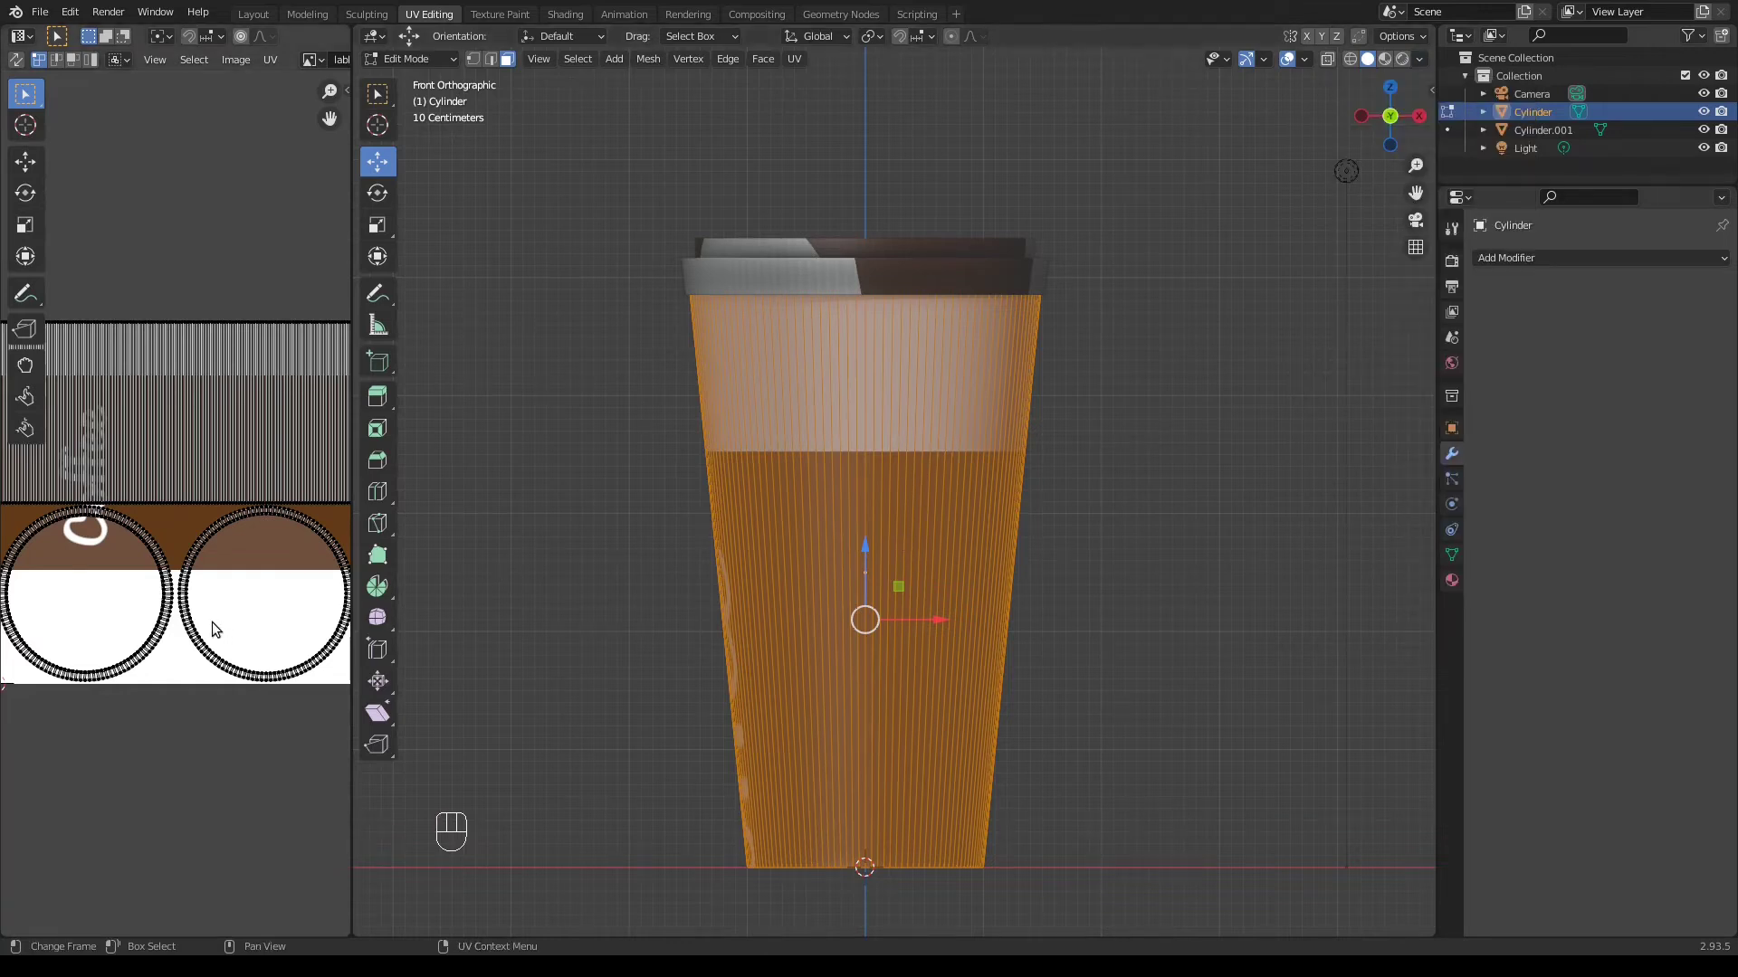
# Select the cup's two circular UV islands and scale them down to about a quarter of their size
pyautogui.press('l')
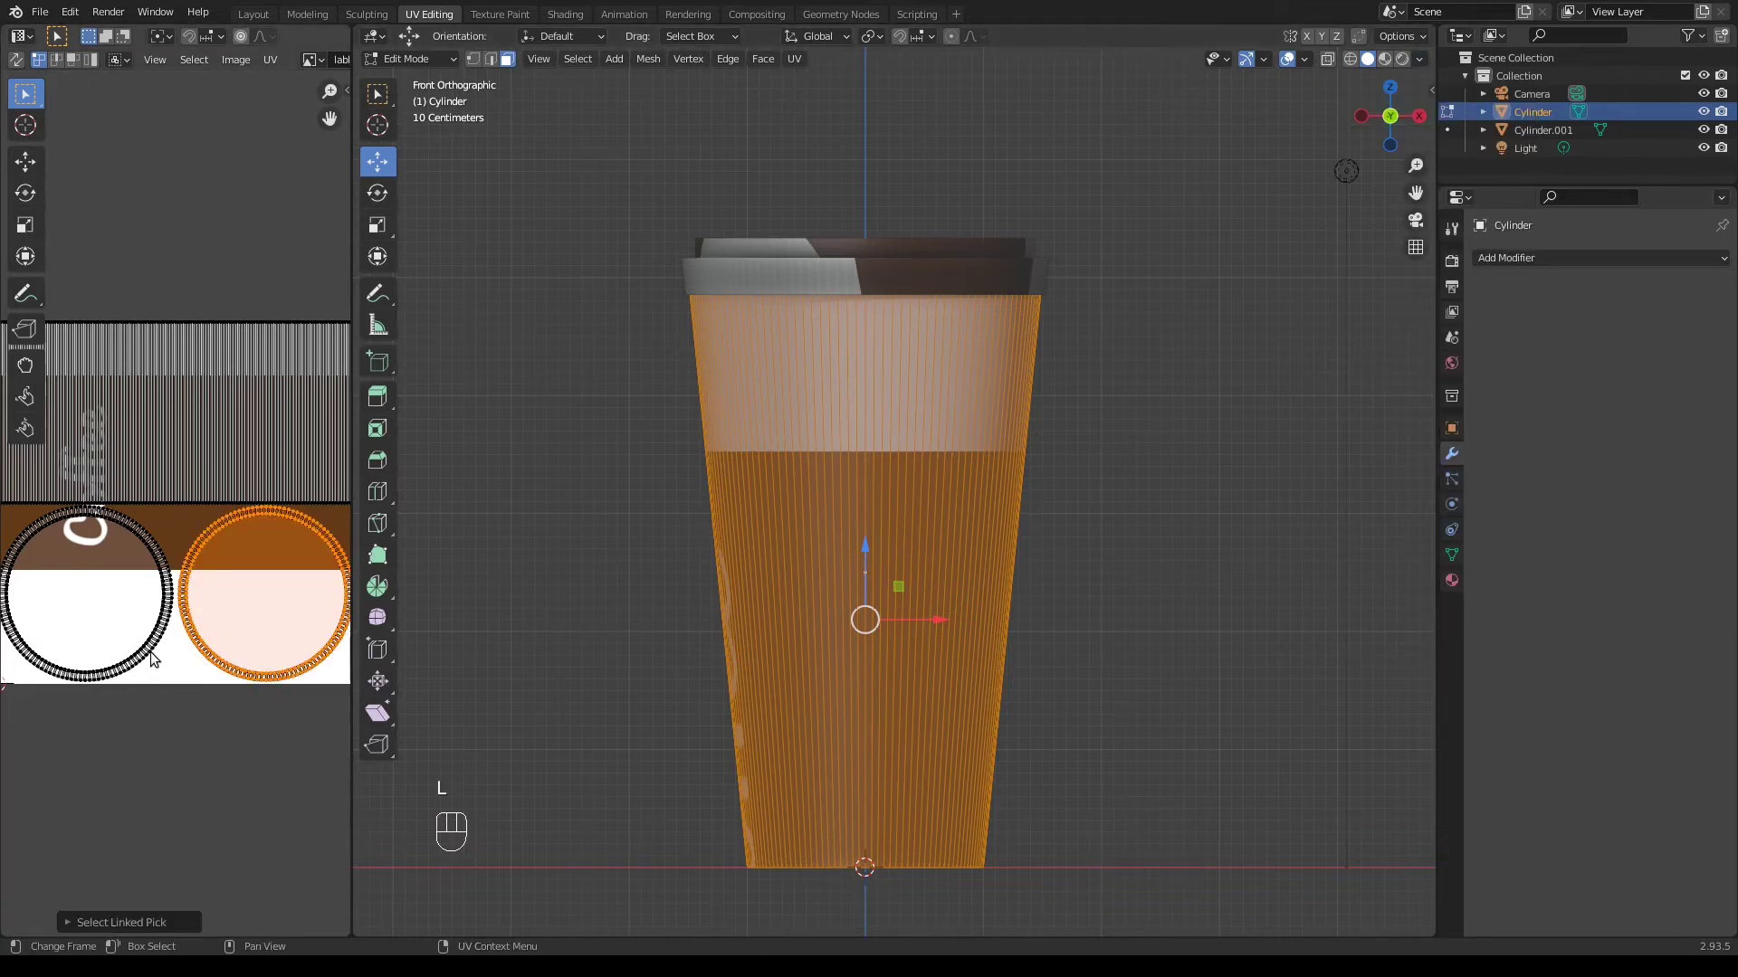
pyautogui.press('l')
pyautogui.press('l')
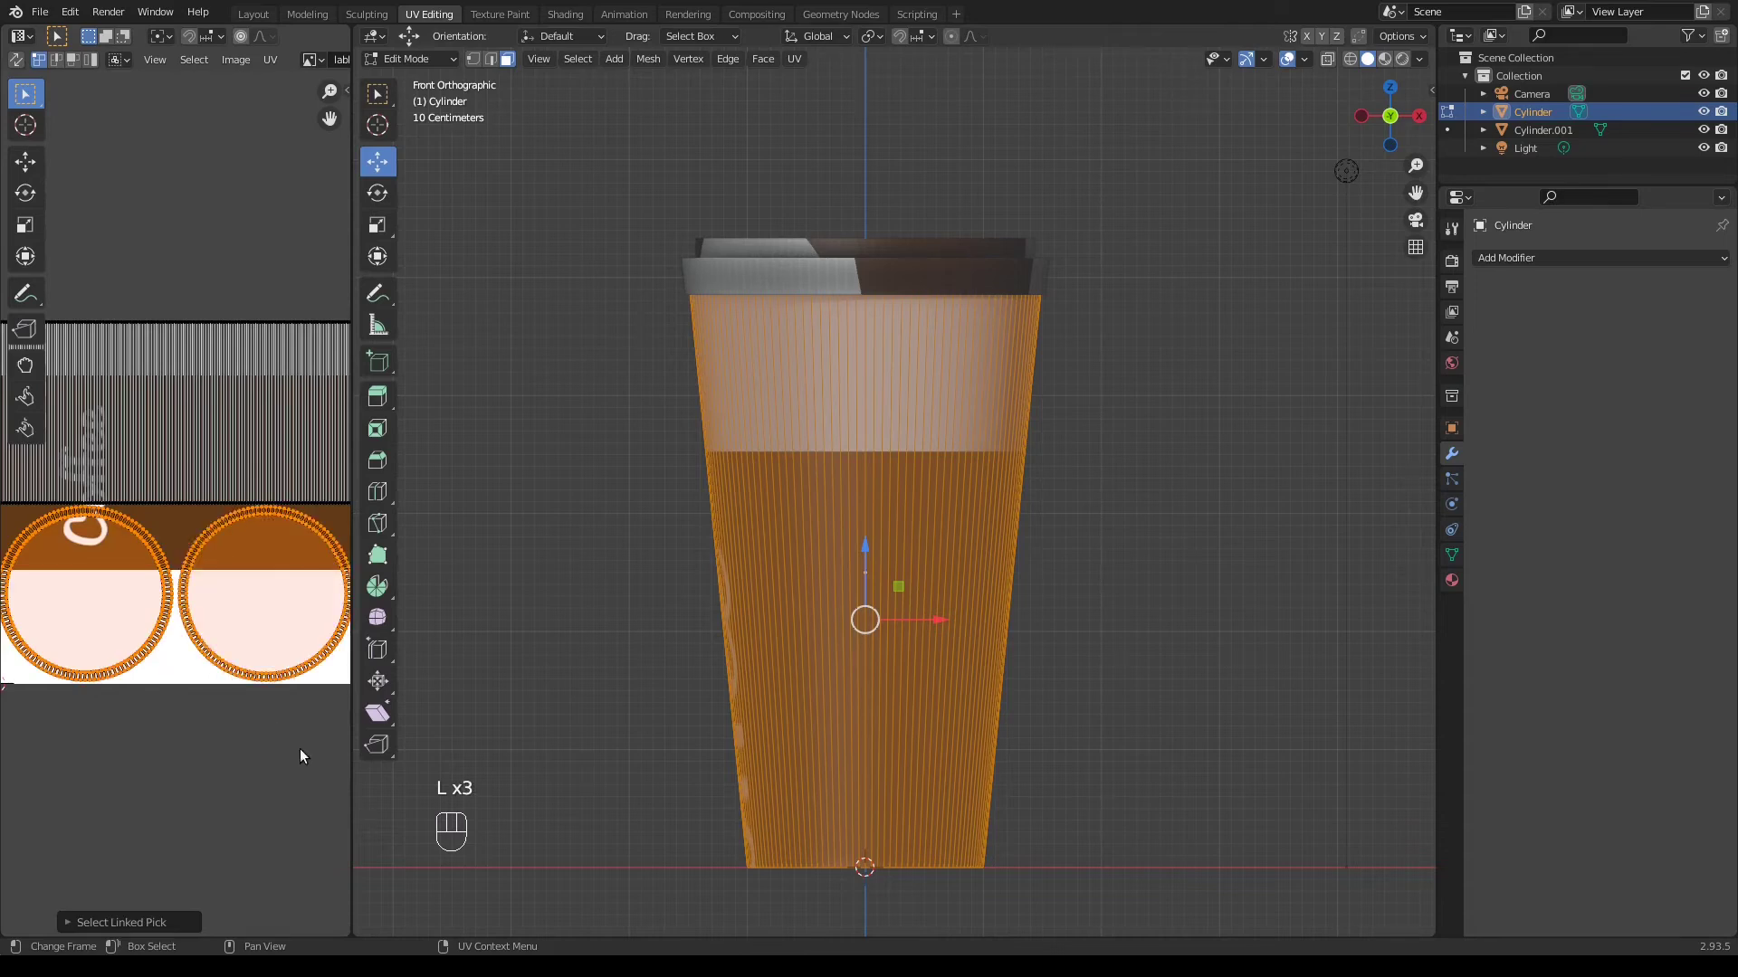
pyautogui.press('s')
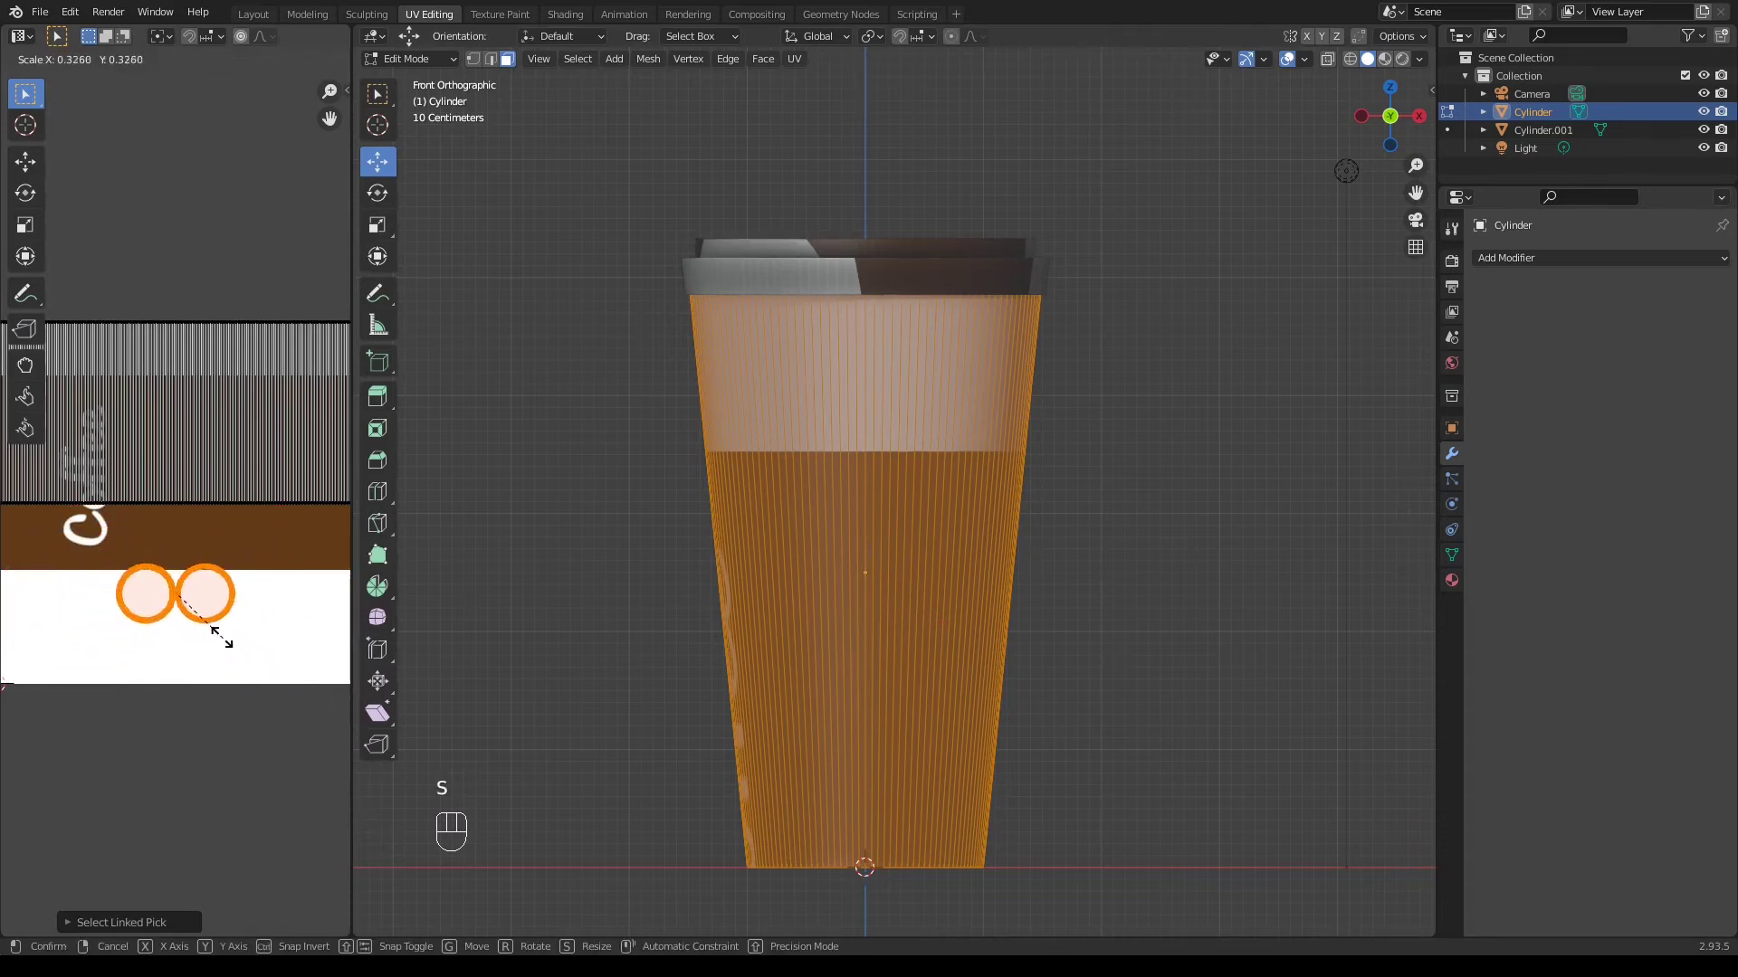
pyautogui.click(198, 609)
# Move the two circular UV islands into the lower-right corner of the label image's white area
pyautogui.press('g')
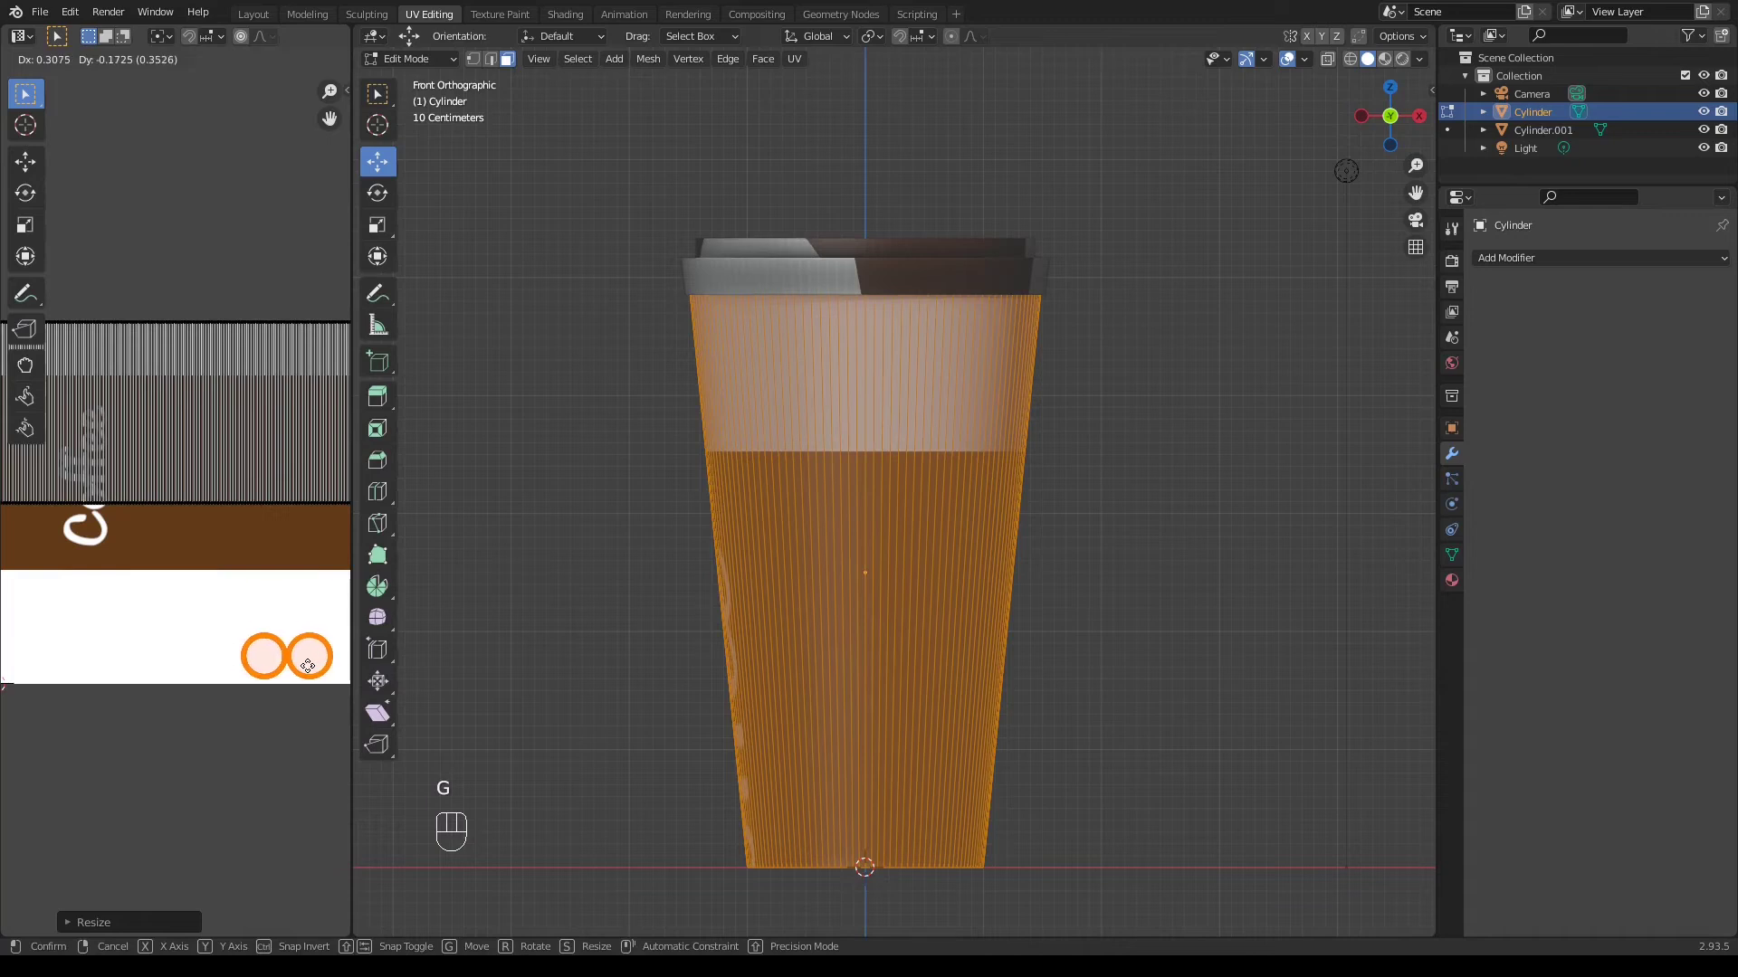
pyautogui.click(314, 667)
pyautogui.scroll(-1, 314, 667)
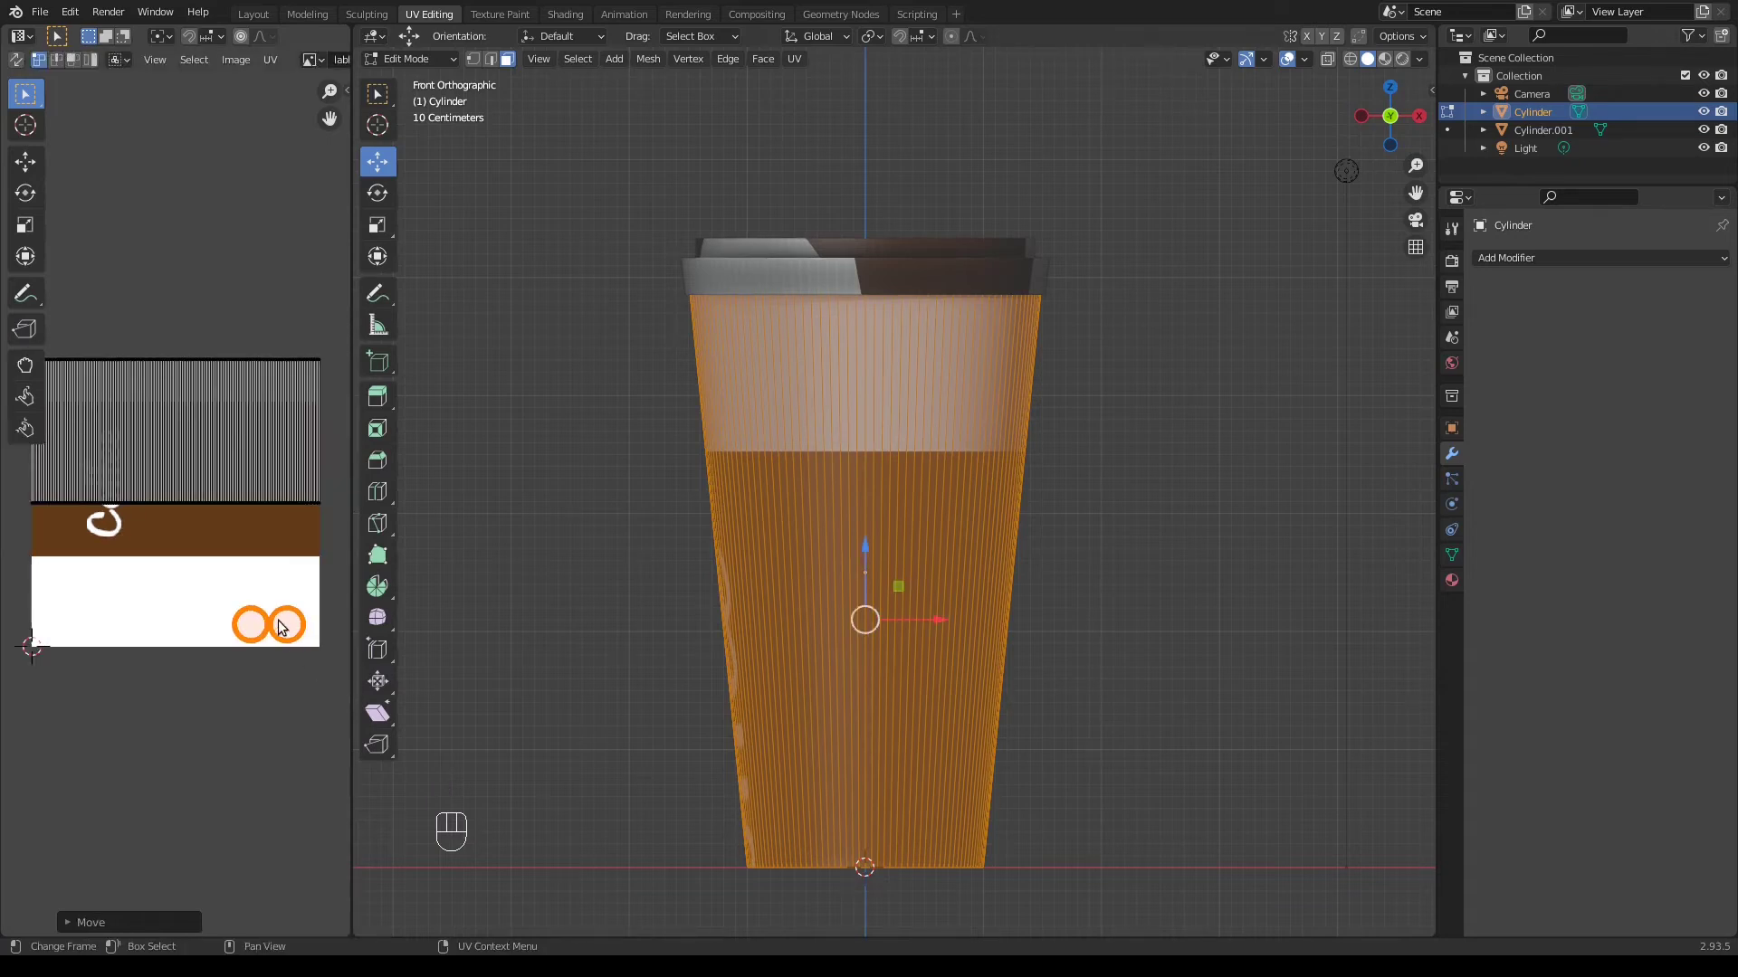
pyautogui.press('g')
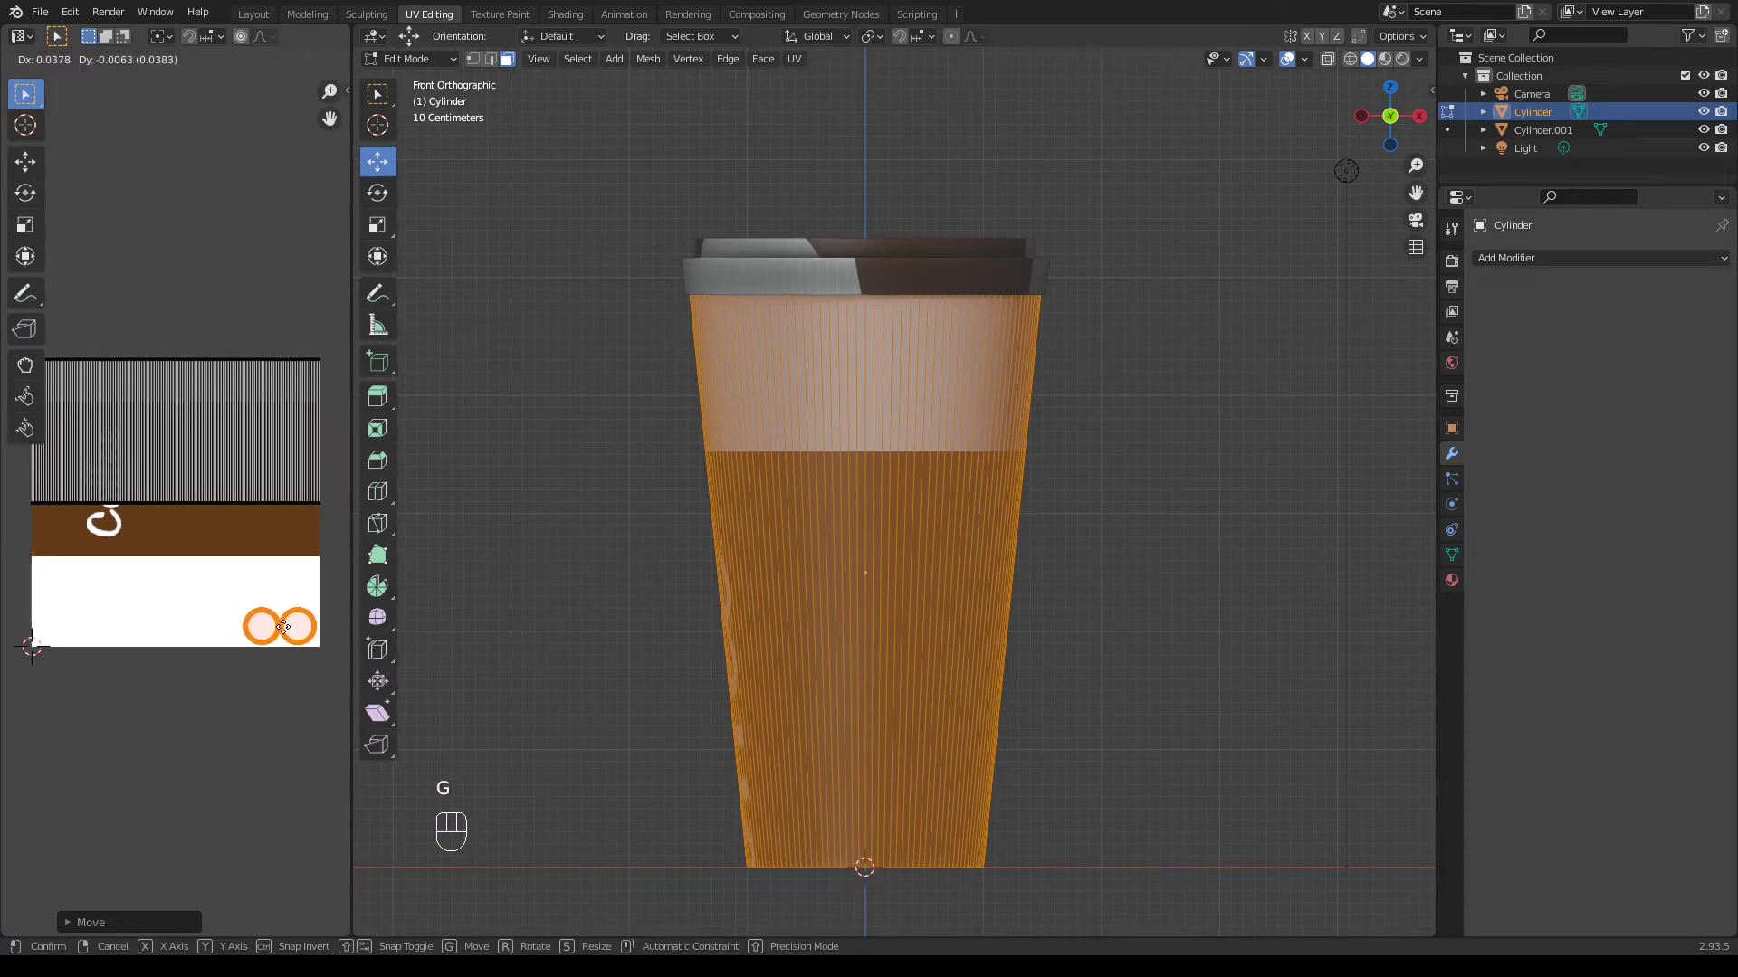
pyautogui.click(284, 628)
# Select the cup's side-wall UV island and stretch it along Y to about 1.5 times its height
pyautogui.hotkey('alt', 'a')
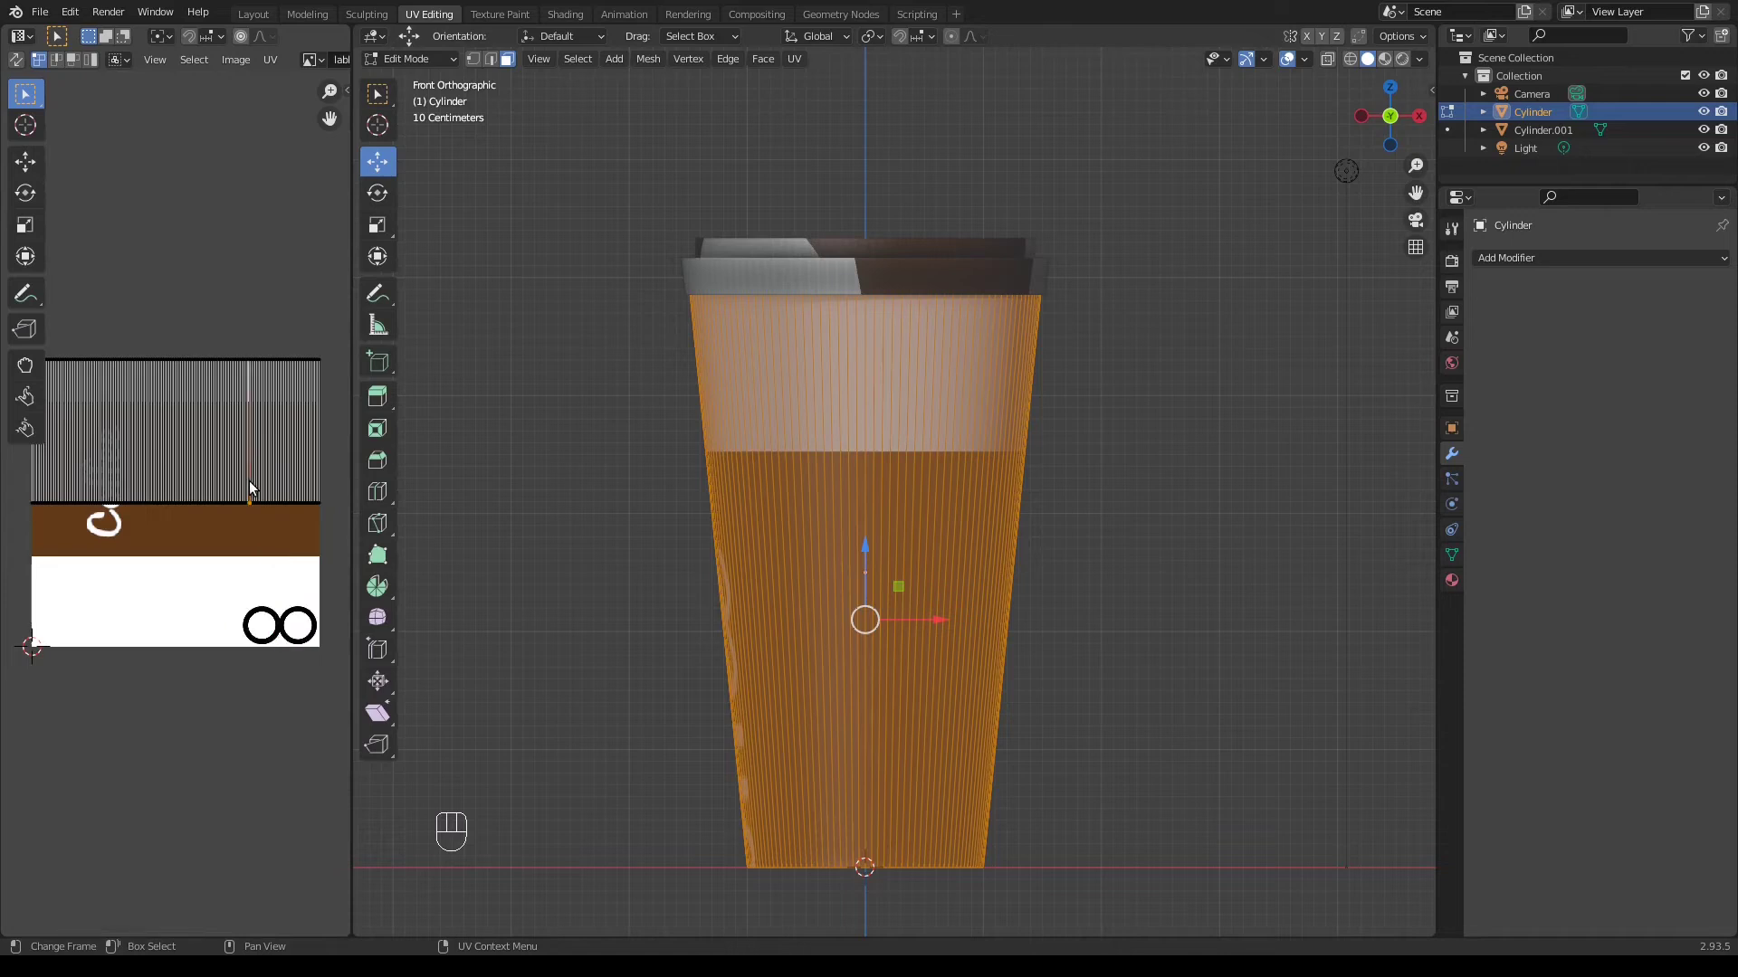
pyautogui.press('l')
pyautogui.press('g')
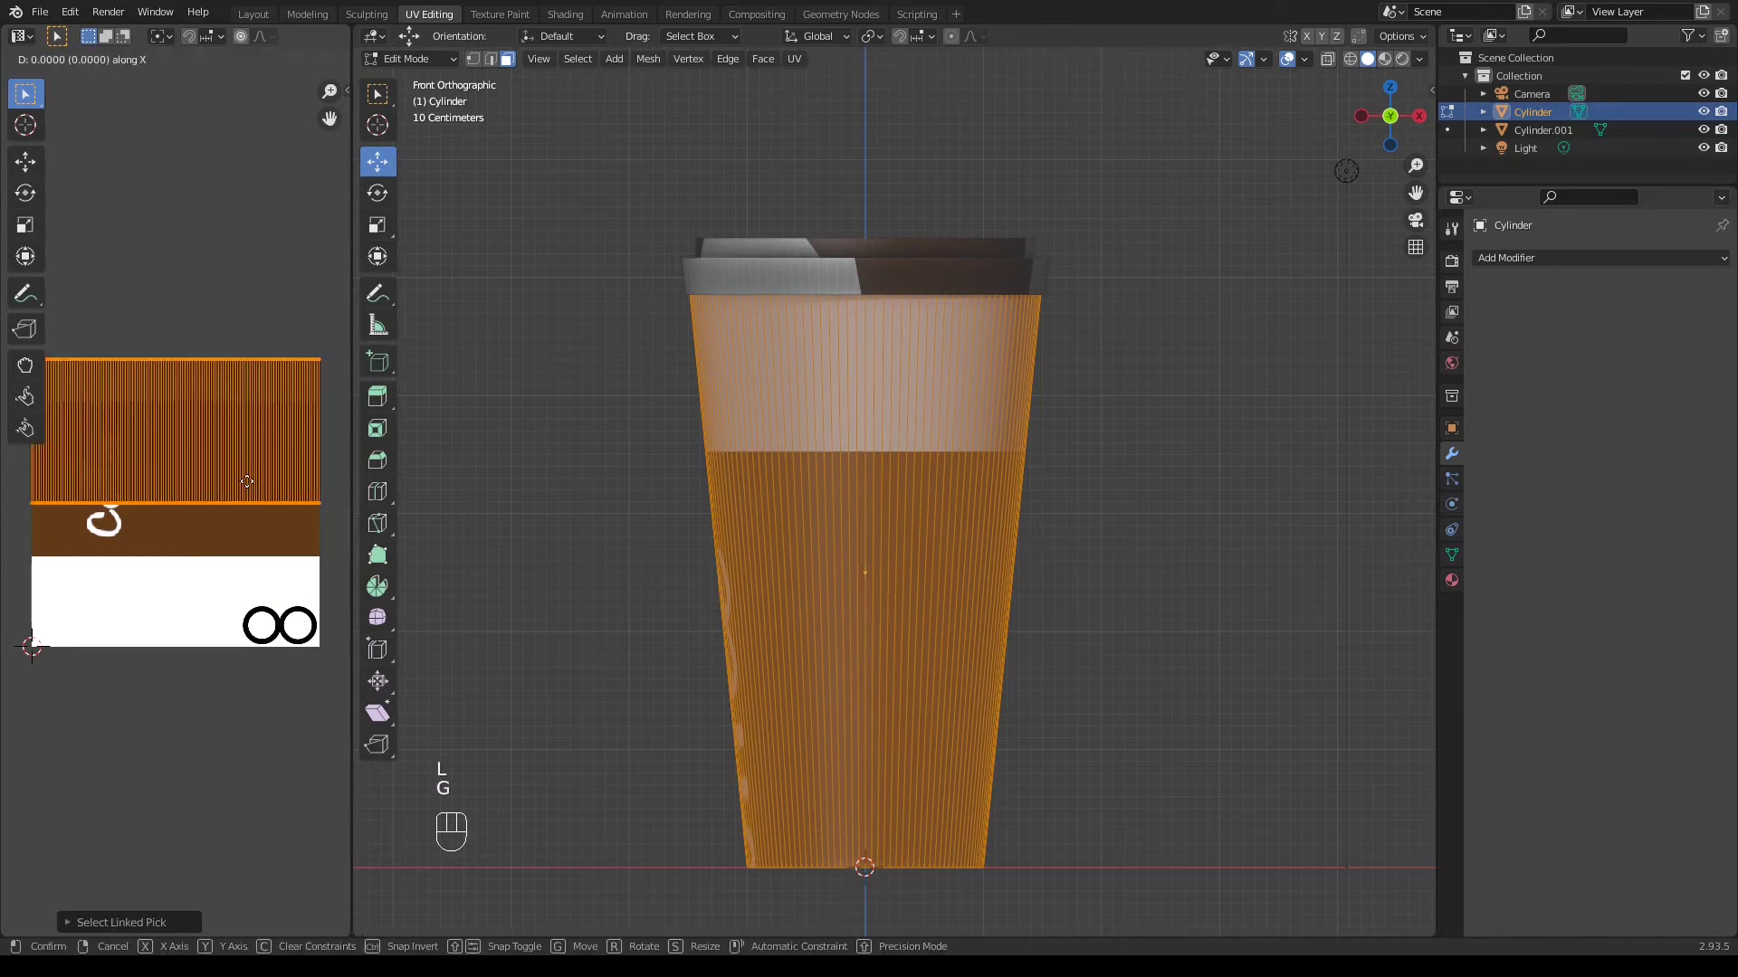
pyautogui.press('y')
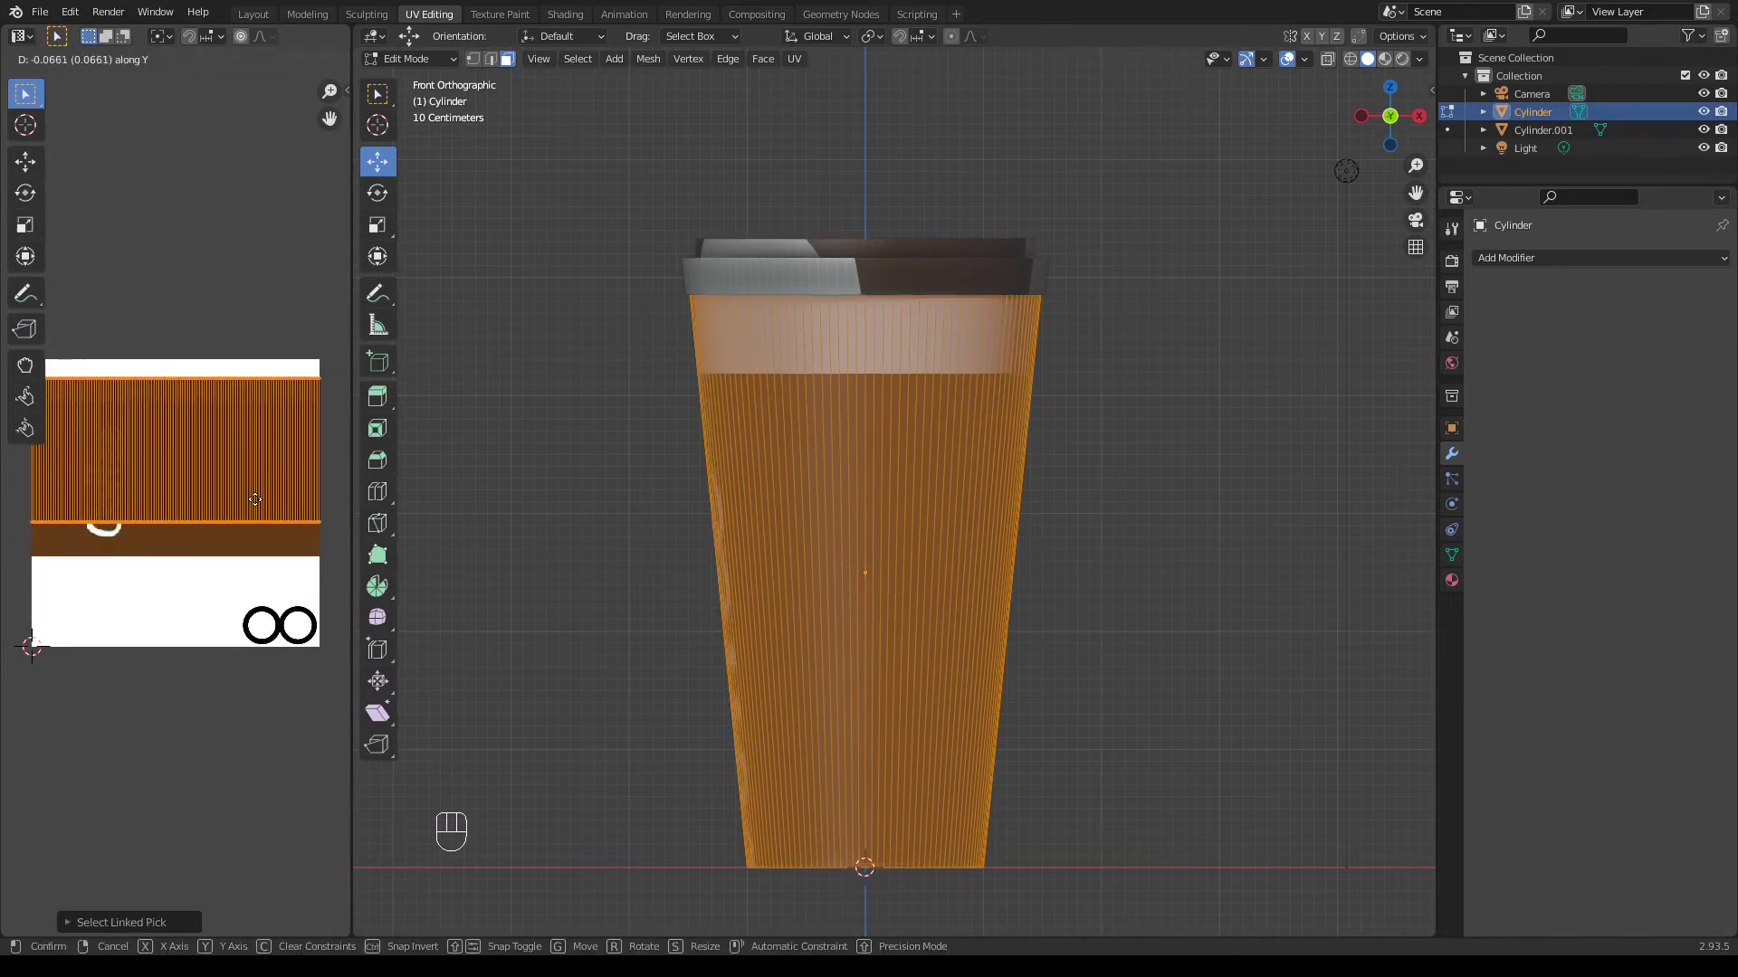
pyautogui.click(253, 480)
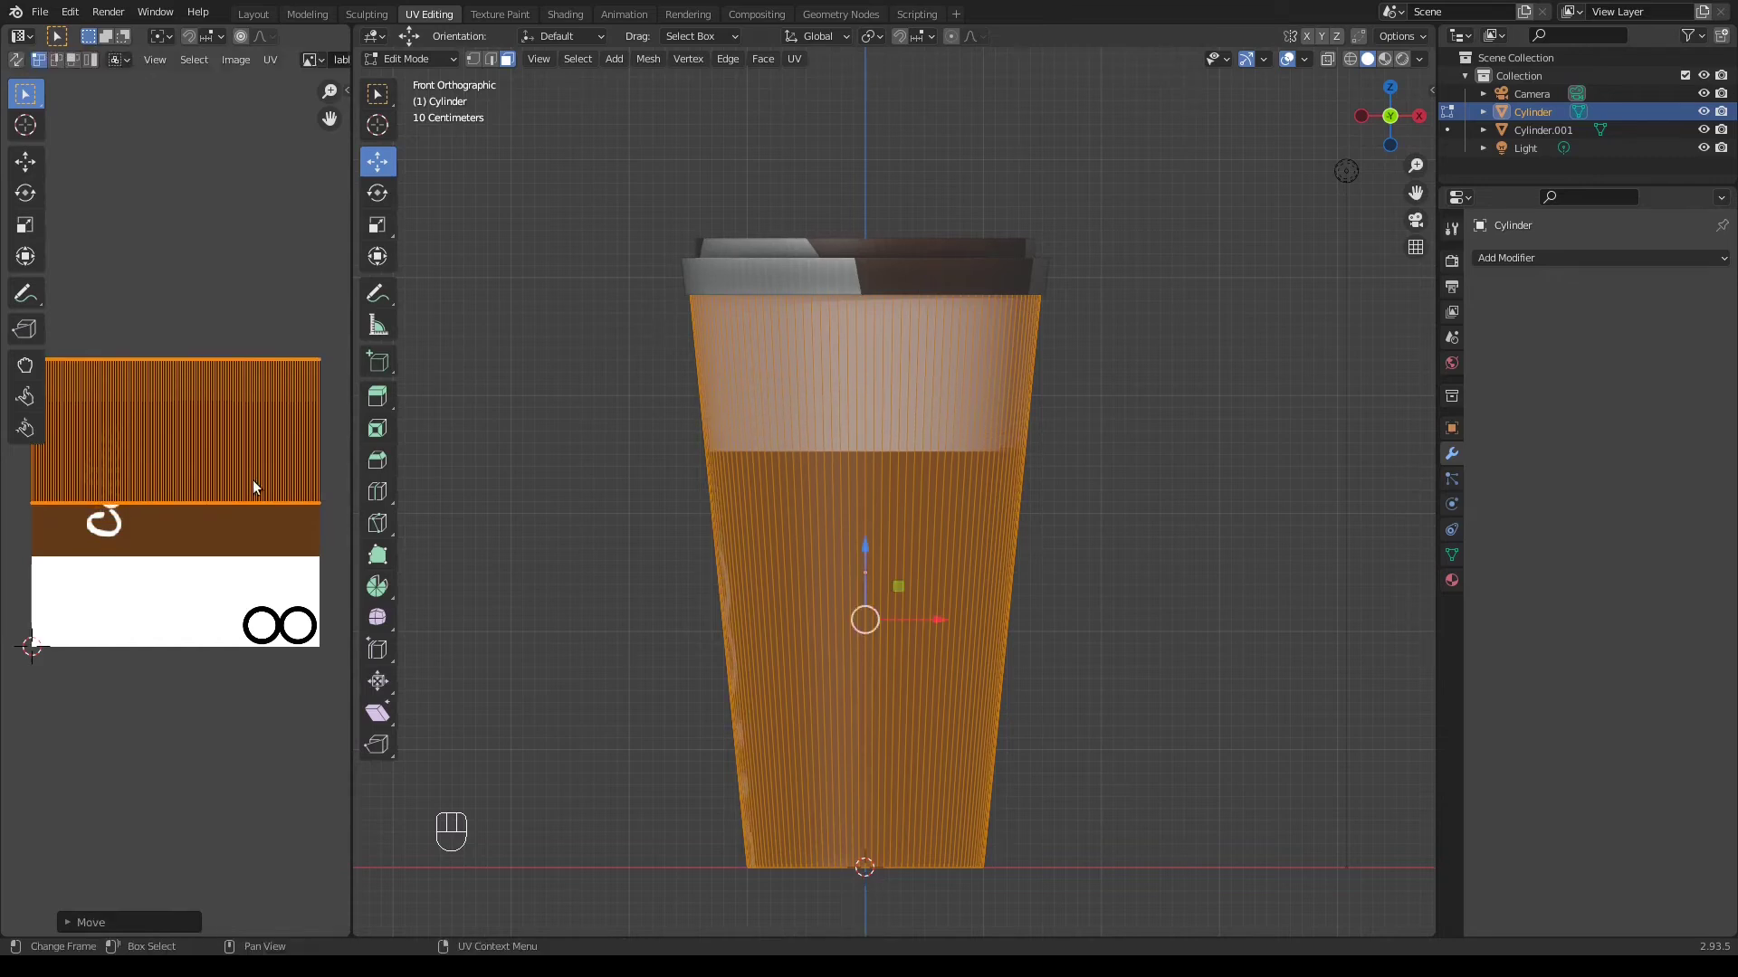
pyautogui.press('s')
pyautogui.press('y')
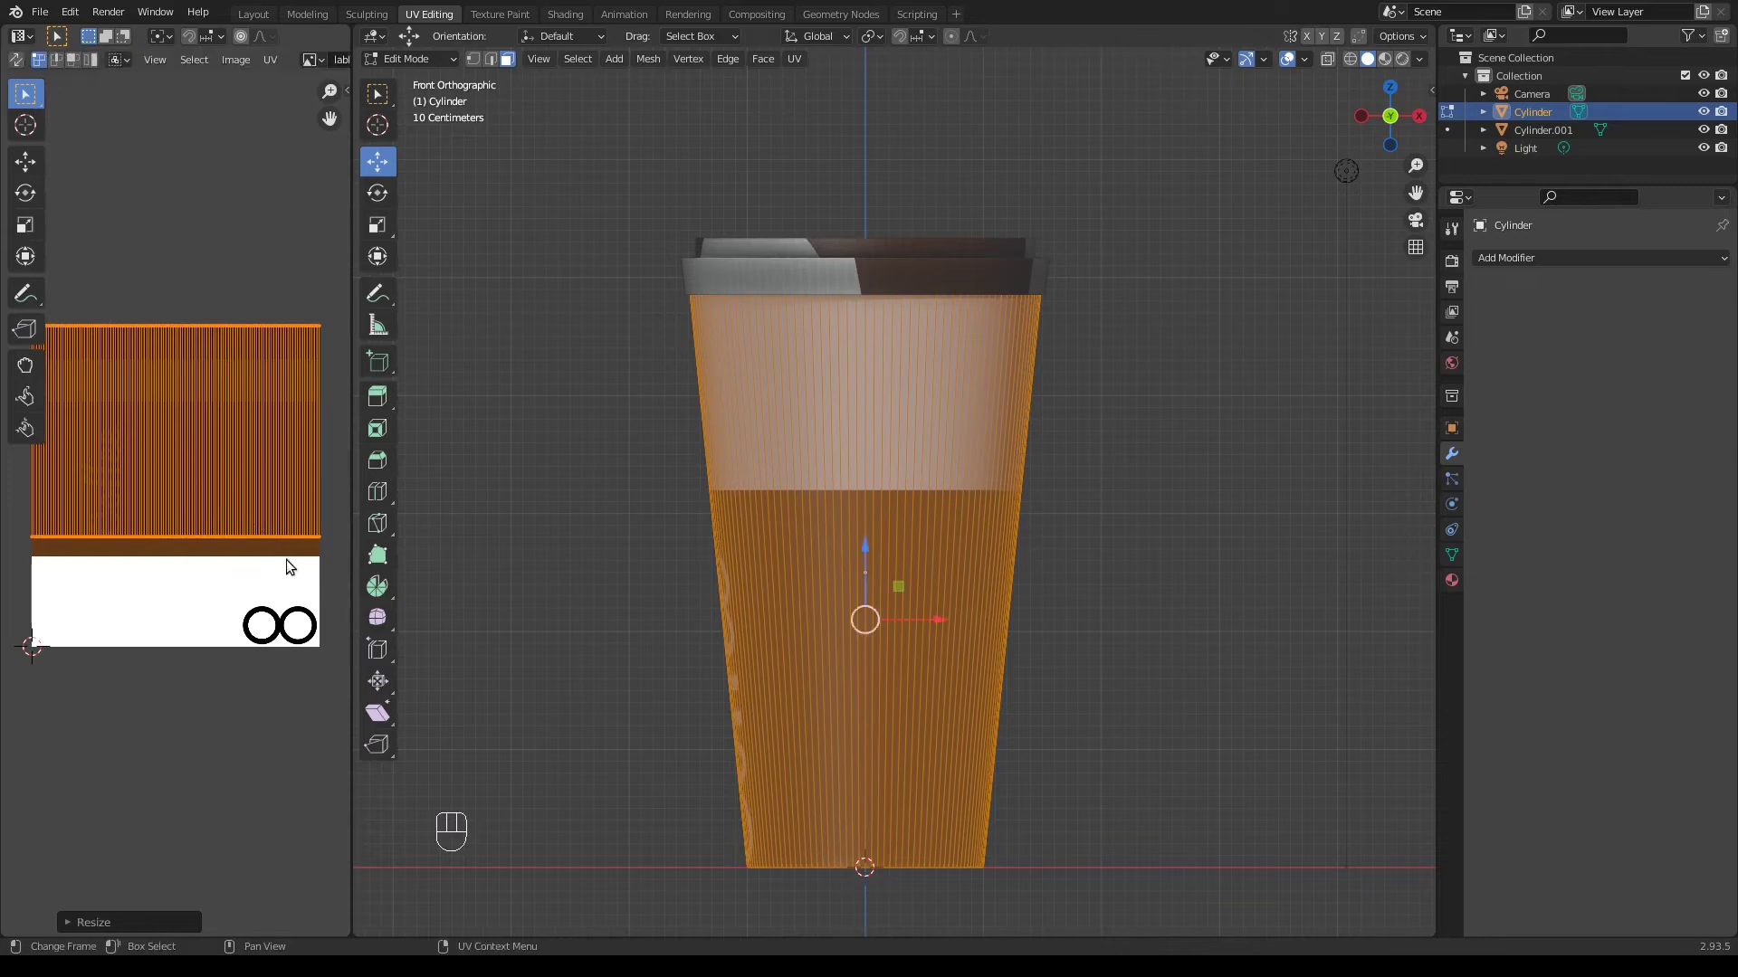
pyautogui.click(283, 567)
# Move the side-wall UV island down about 0.12 along Y to align its upper edge with the label image
pyautogui.press('g')
pyautogui.press('x')
pyautogui.press('y')
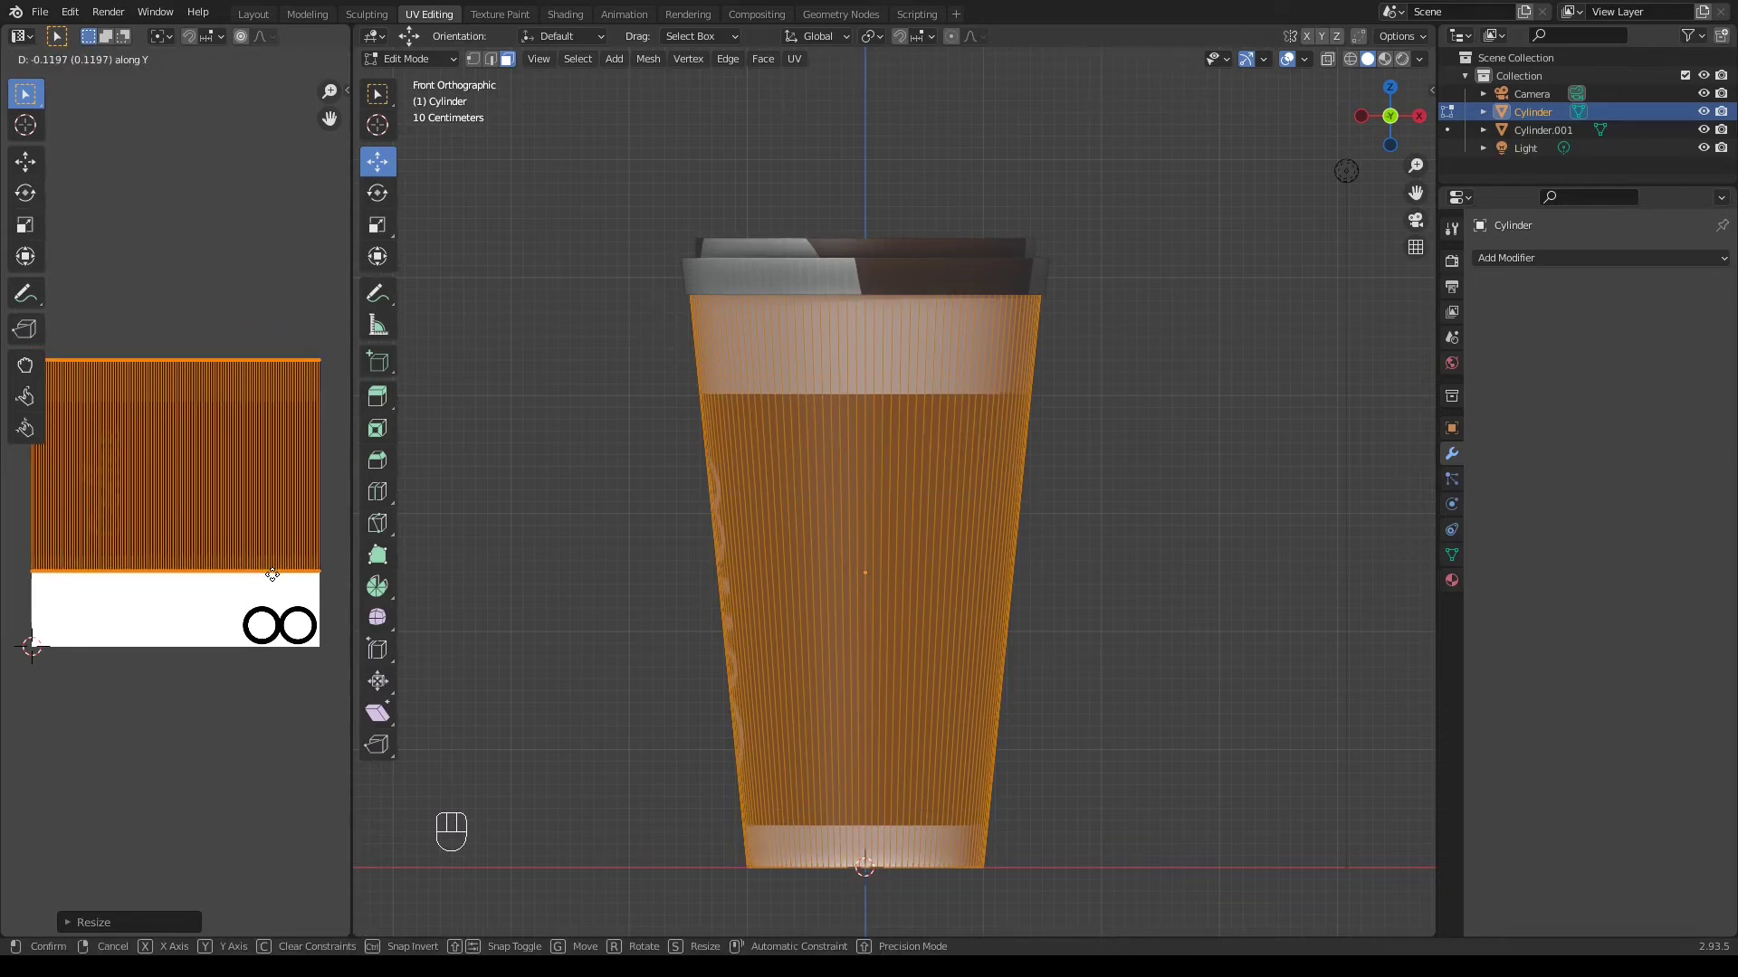
pyautogui.click(272, 574)
# Select the side-wall island's bottom edge vertices and move them down about 0.085 along Y
pyautogui.click(67, 565)
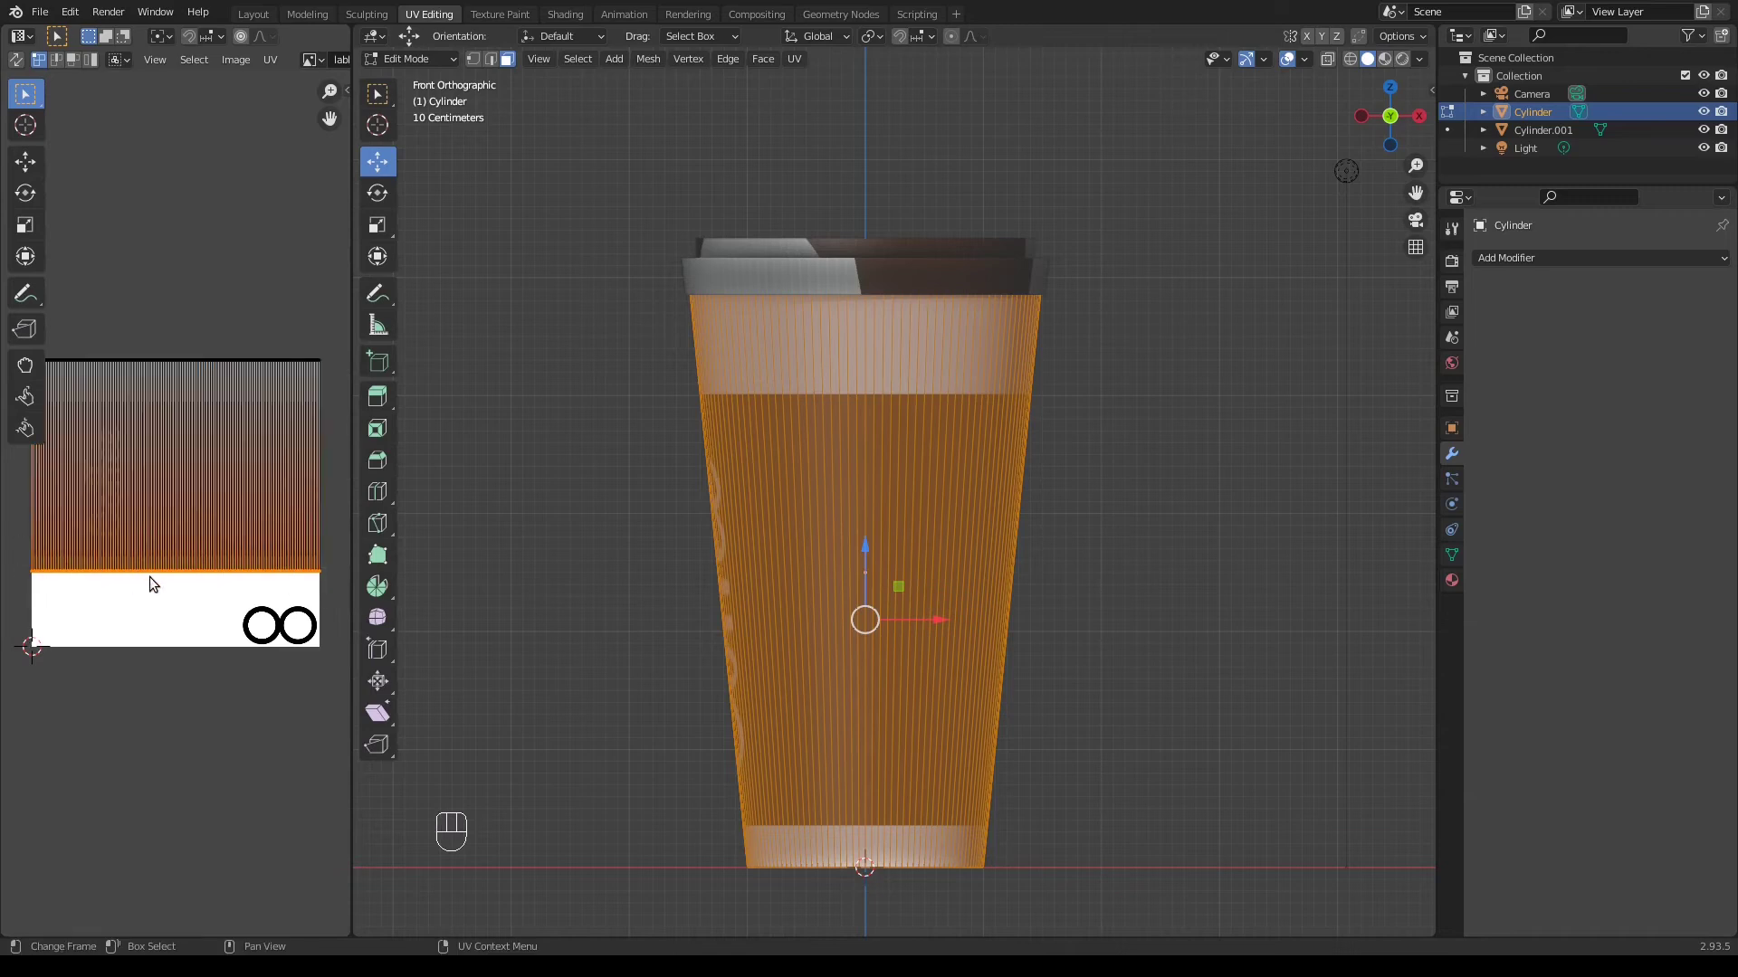
pyautogui.press('g')
pyautogui.press('y')
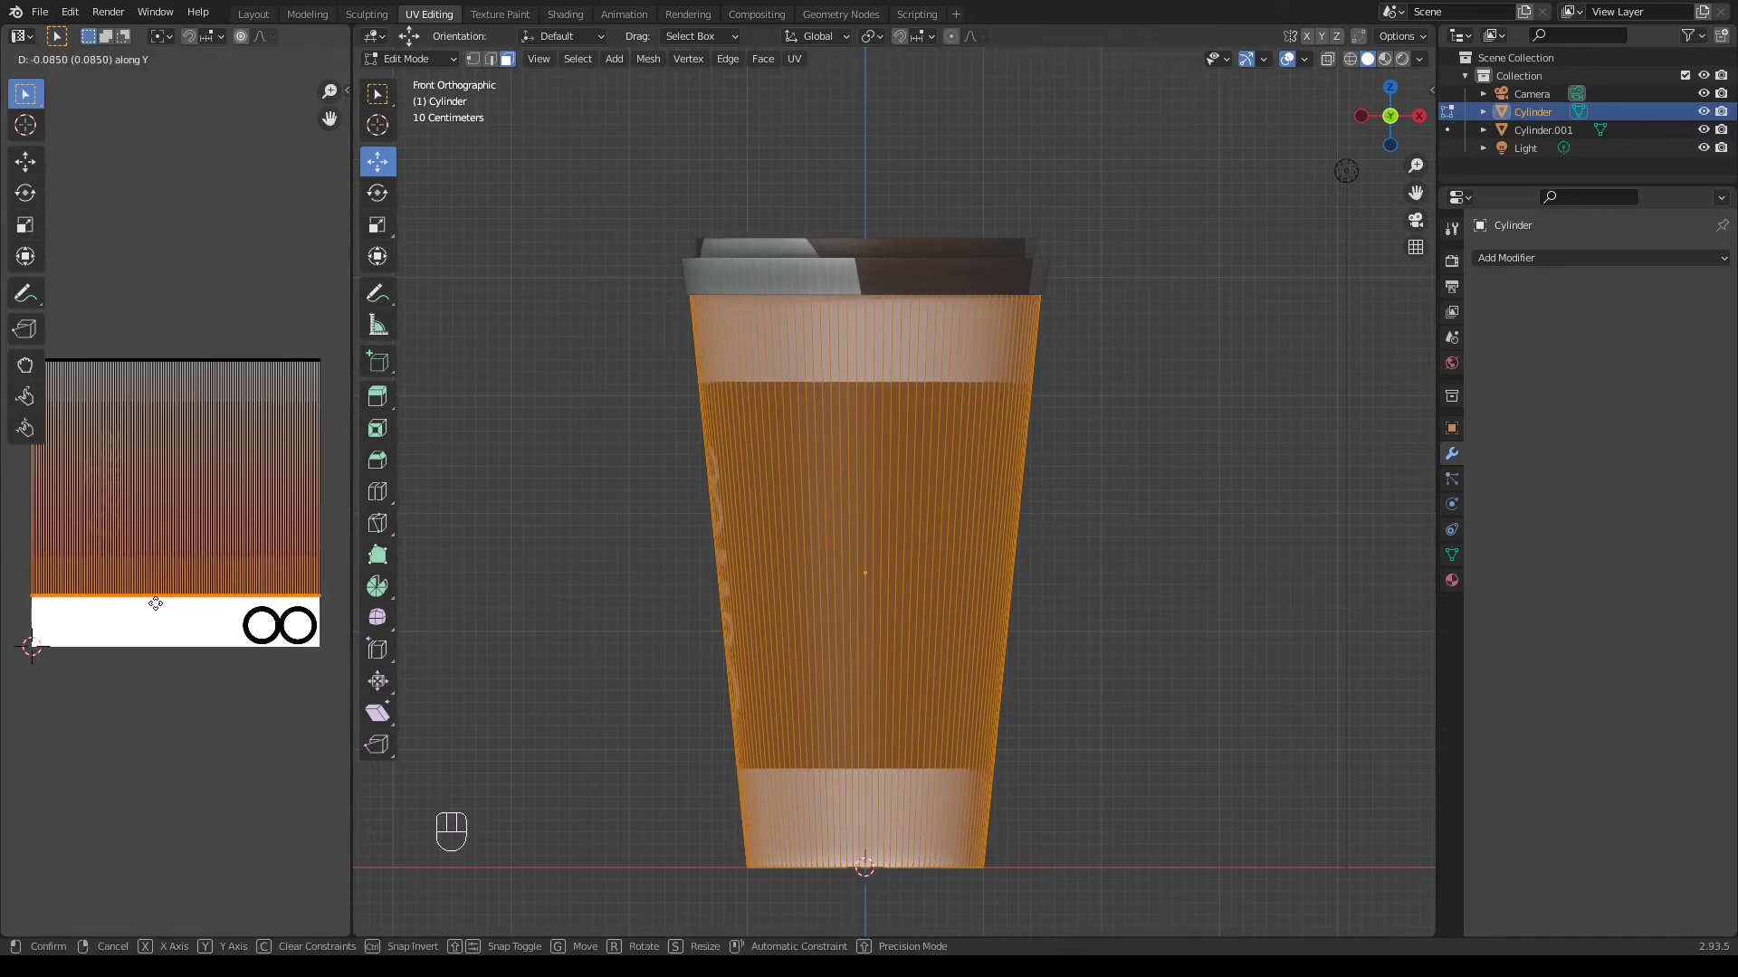
pyautogui.click(156, 603)
# Leave the cup's Edit Mode, inspect the wrapped label, and enter Edit Mode on the lid
pyautogui.moveTo(516, 418); pyautogui.dragTo(583, 487, button='middle')
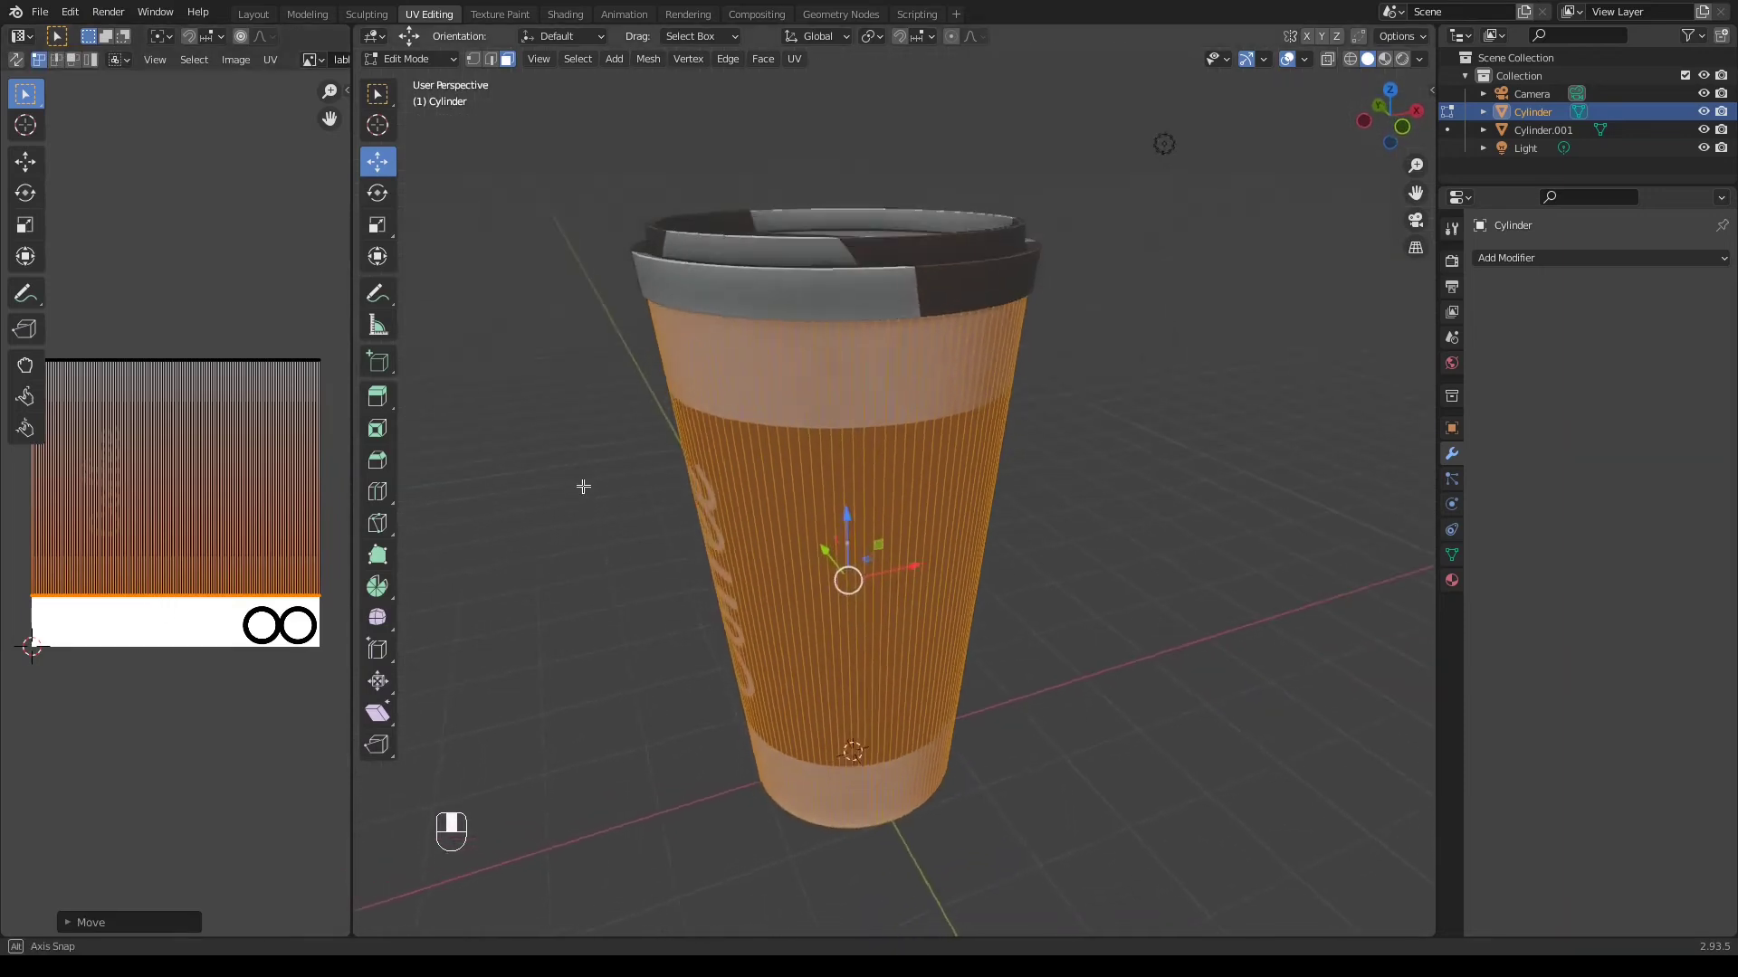
pyautogui.press('Tab')
pyautogui.moveTo(640, 556); pyautogui.dragTo(855, 543, button='middle')
pyautogui.scroll(-5, 809, 516)
pyautogui.scroll(2, 840, 530)
pyautogui.click(810, 384)
pyautogui.press('Tab')
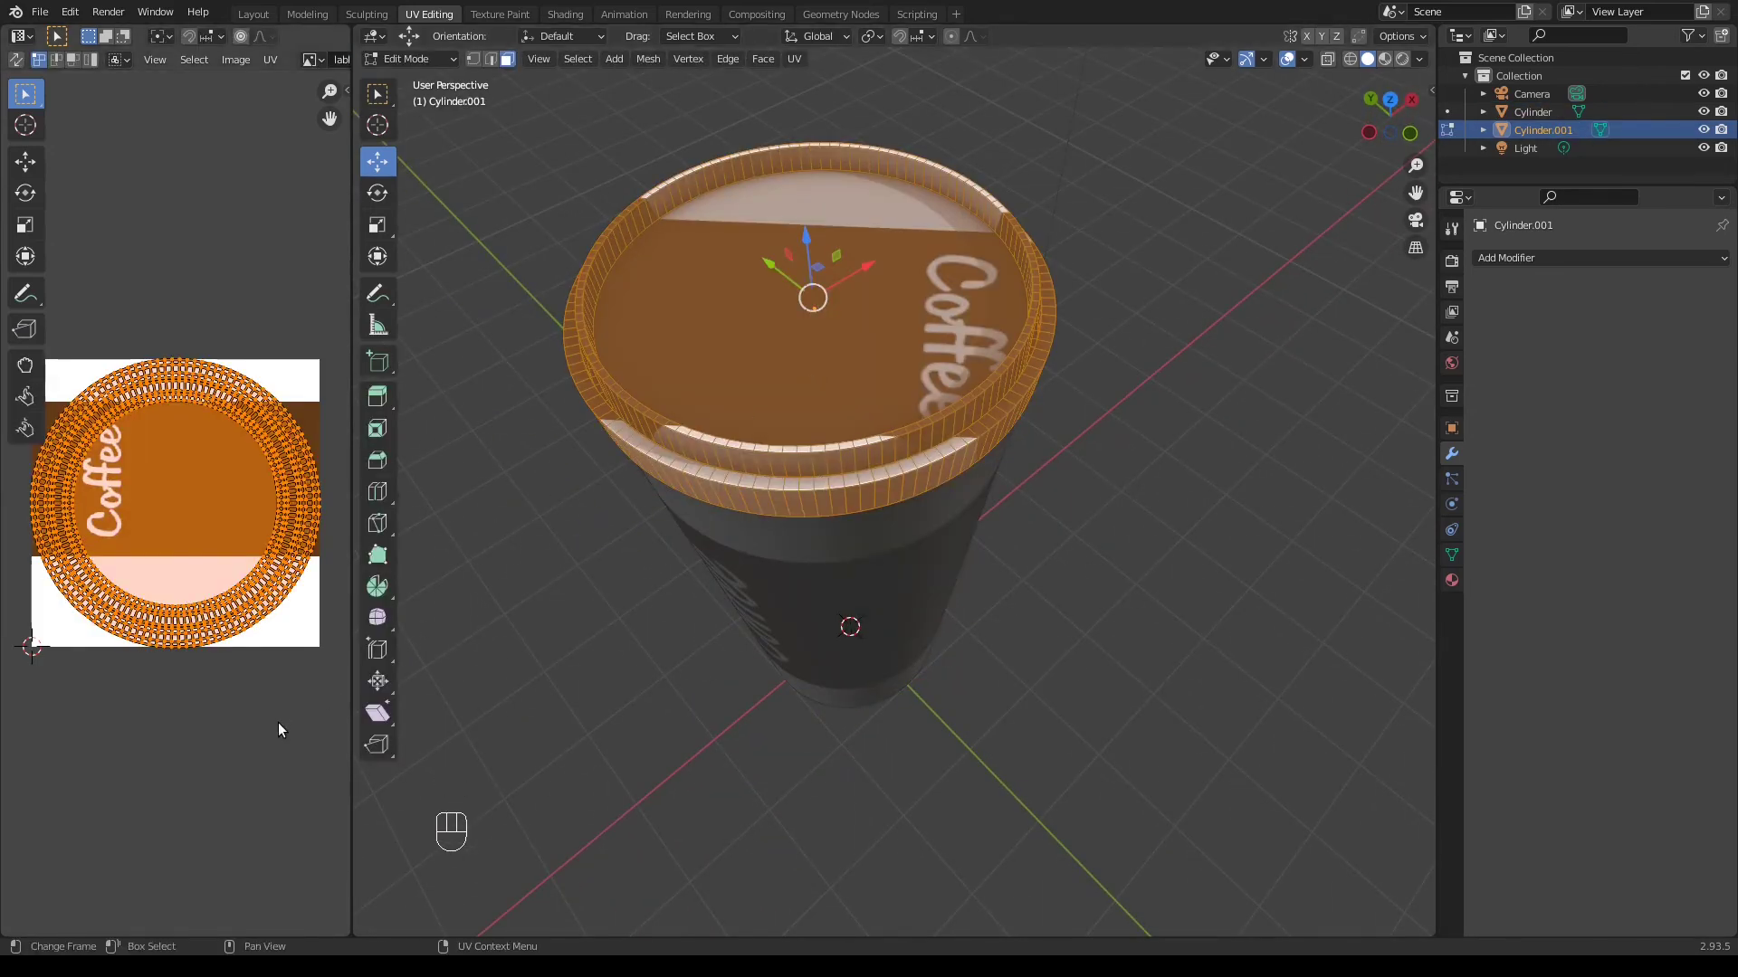
# Scale all of the lid's UVs to about 0.41 and move them onto the brown band beside the Coffee lettering
pyautogui.press('a')
pyautogui.press('s')
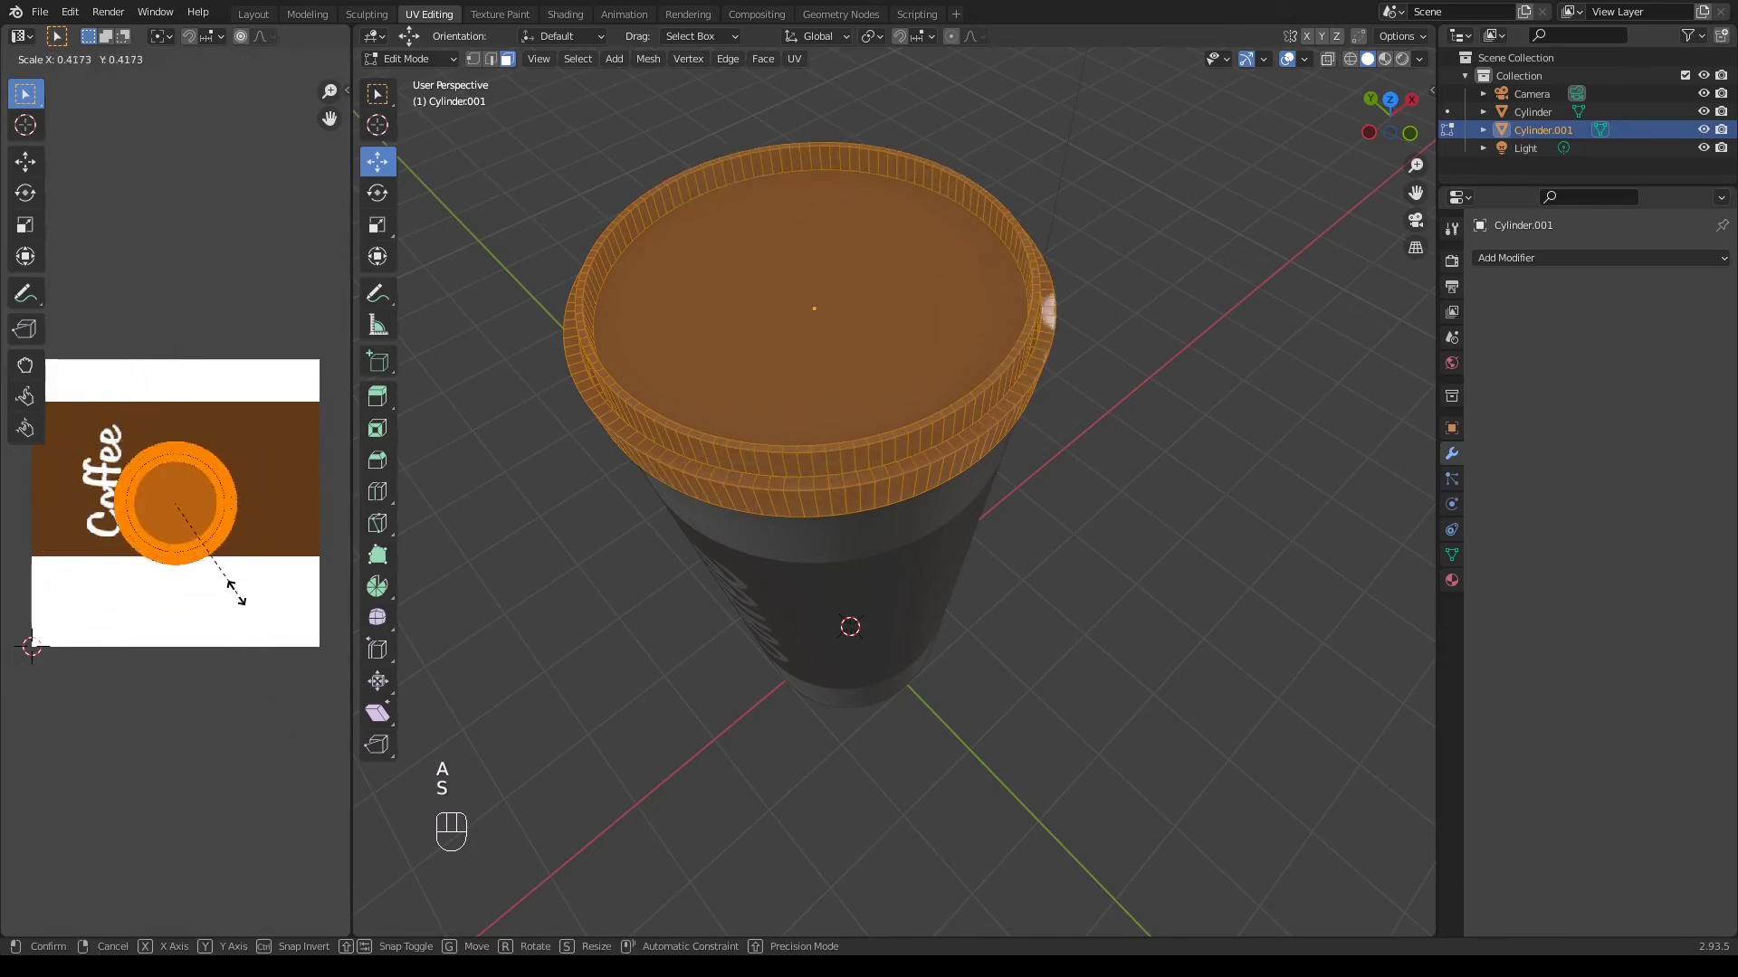
pyautogui.click(206, 518)
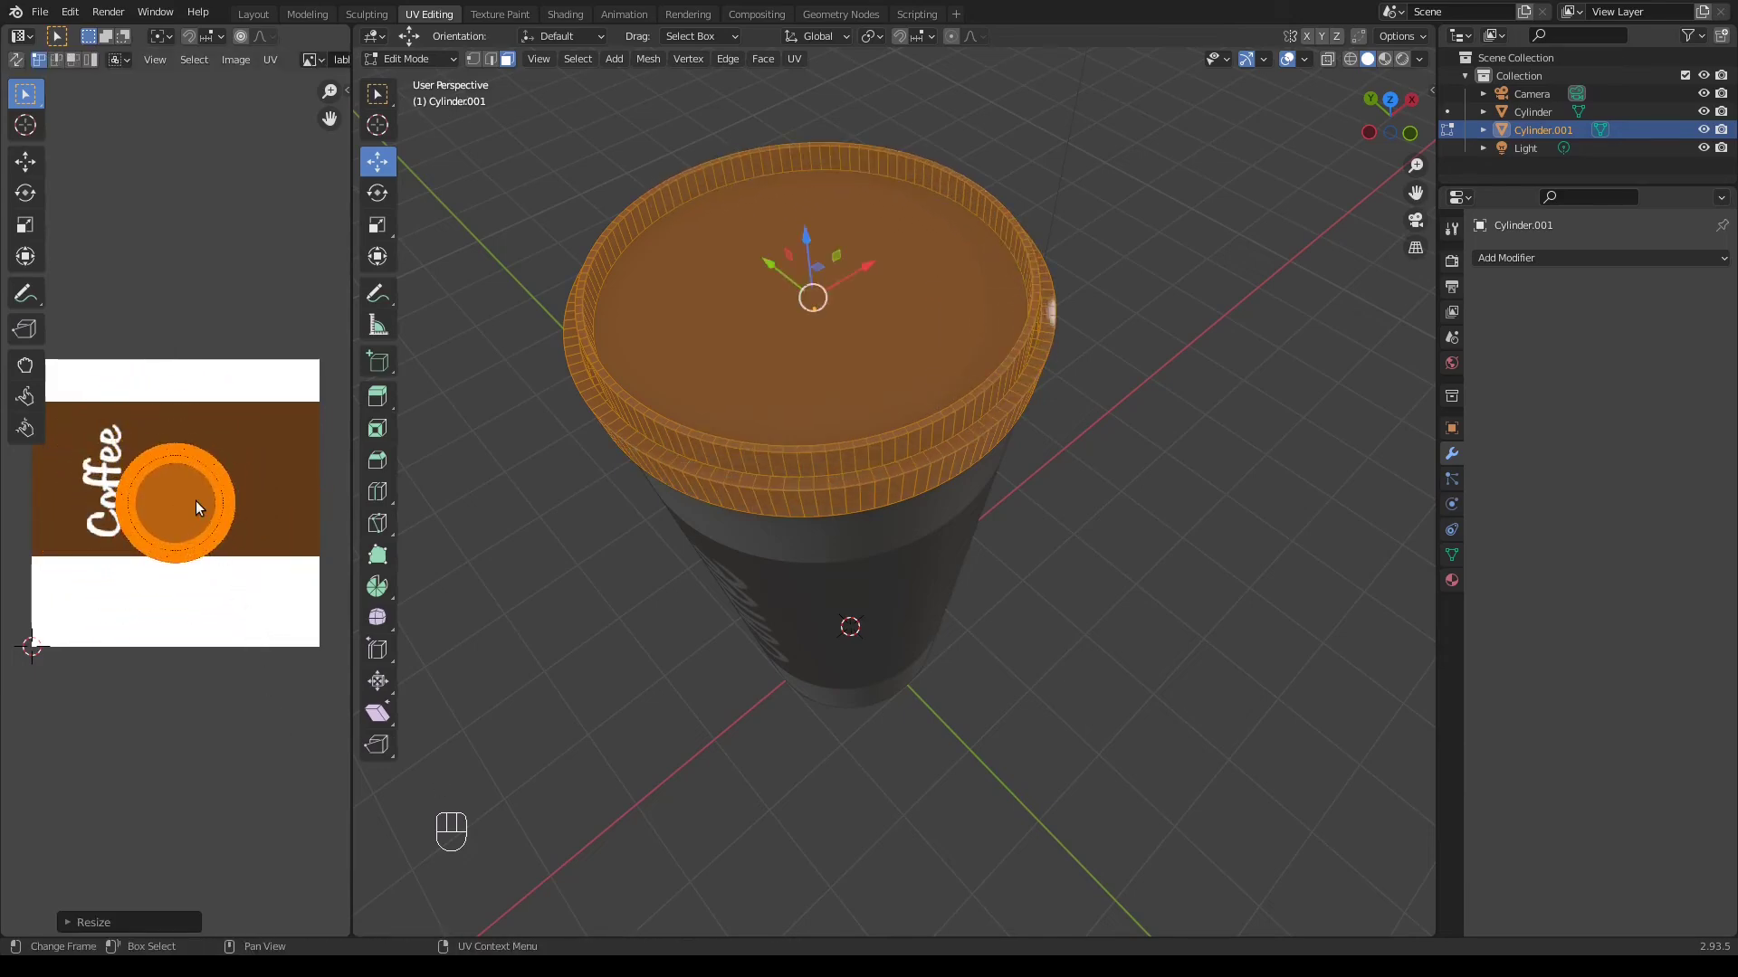
pyautogui.press('g')
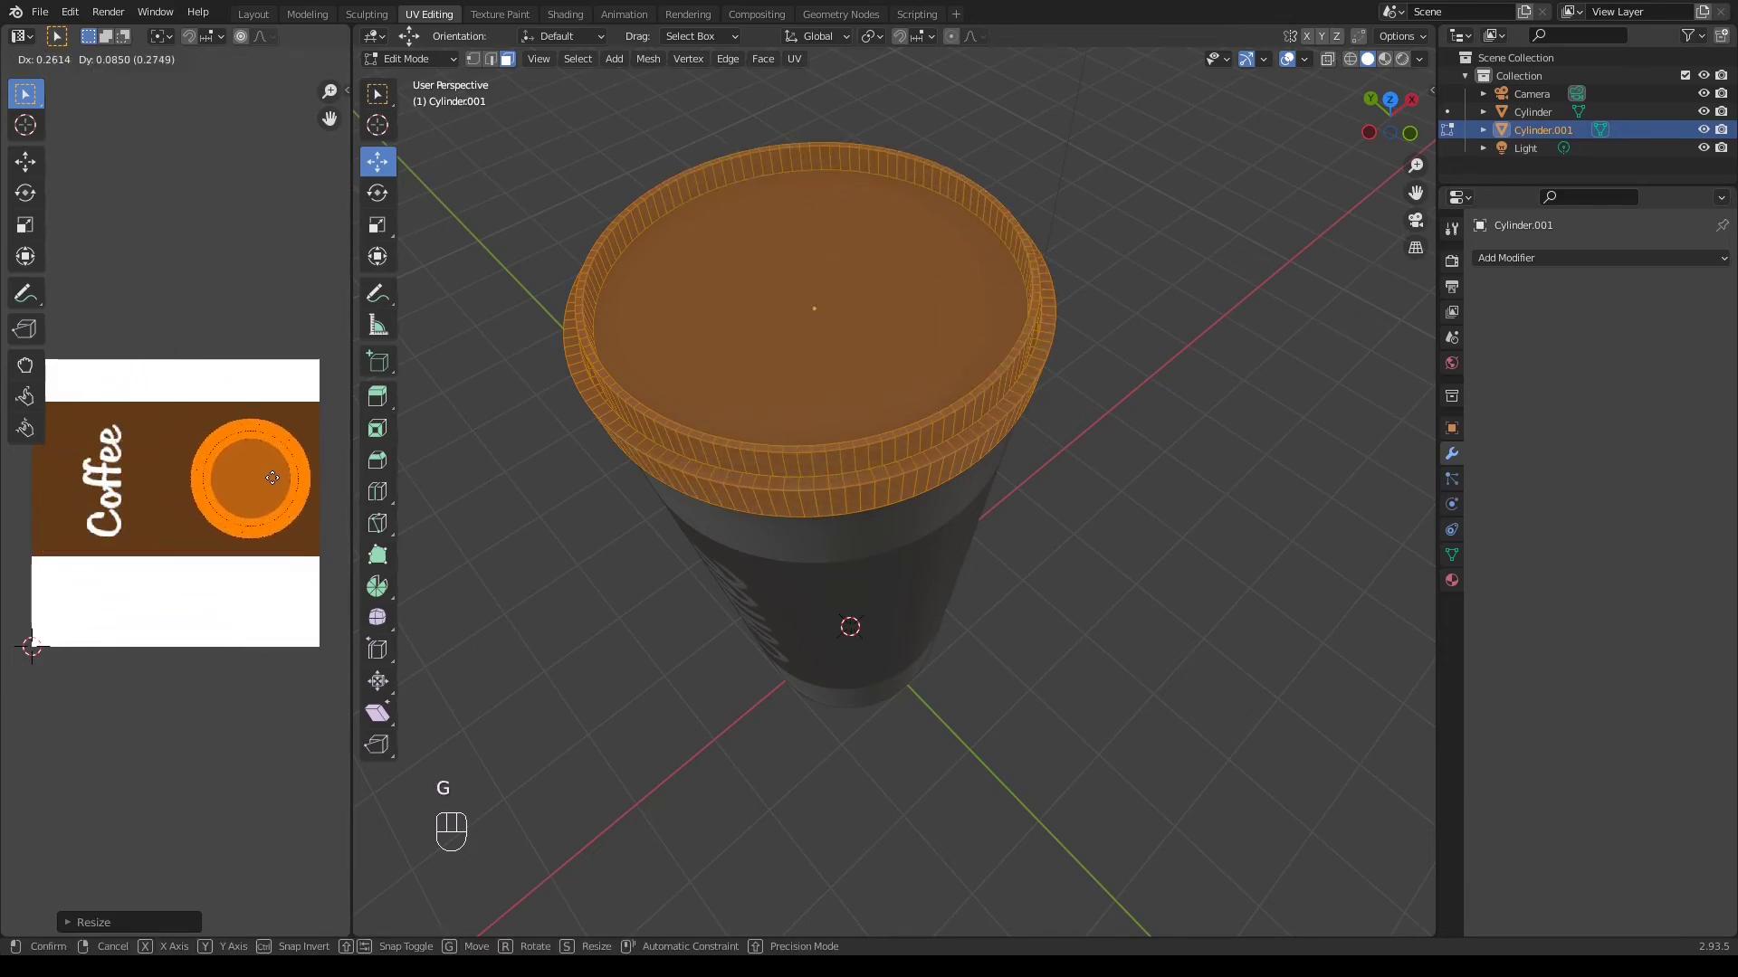
pyautogui.click(272, 478)
# Confirm the lid UVs' placement, select the lid's flat top face, and move its UV island onto the Coffee lettering
pyautogui.click(249, 474)
pyautogui.click(708, 351)
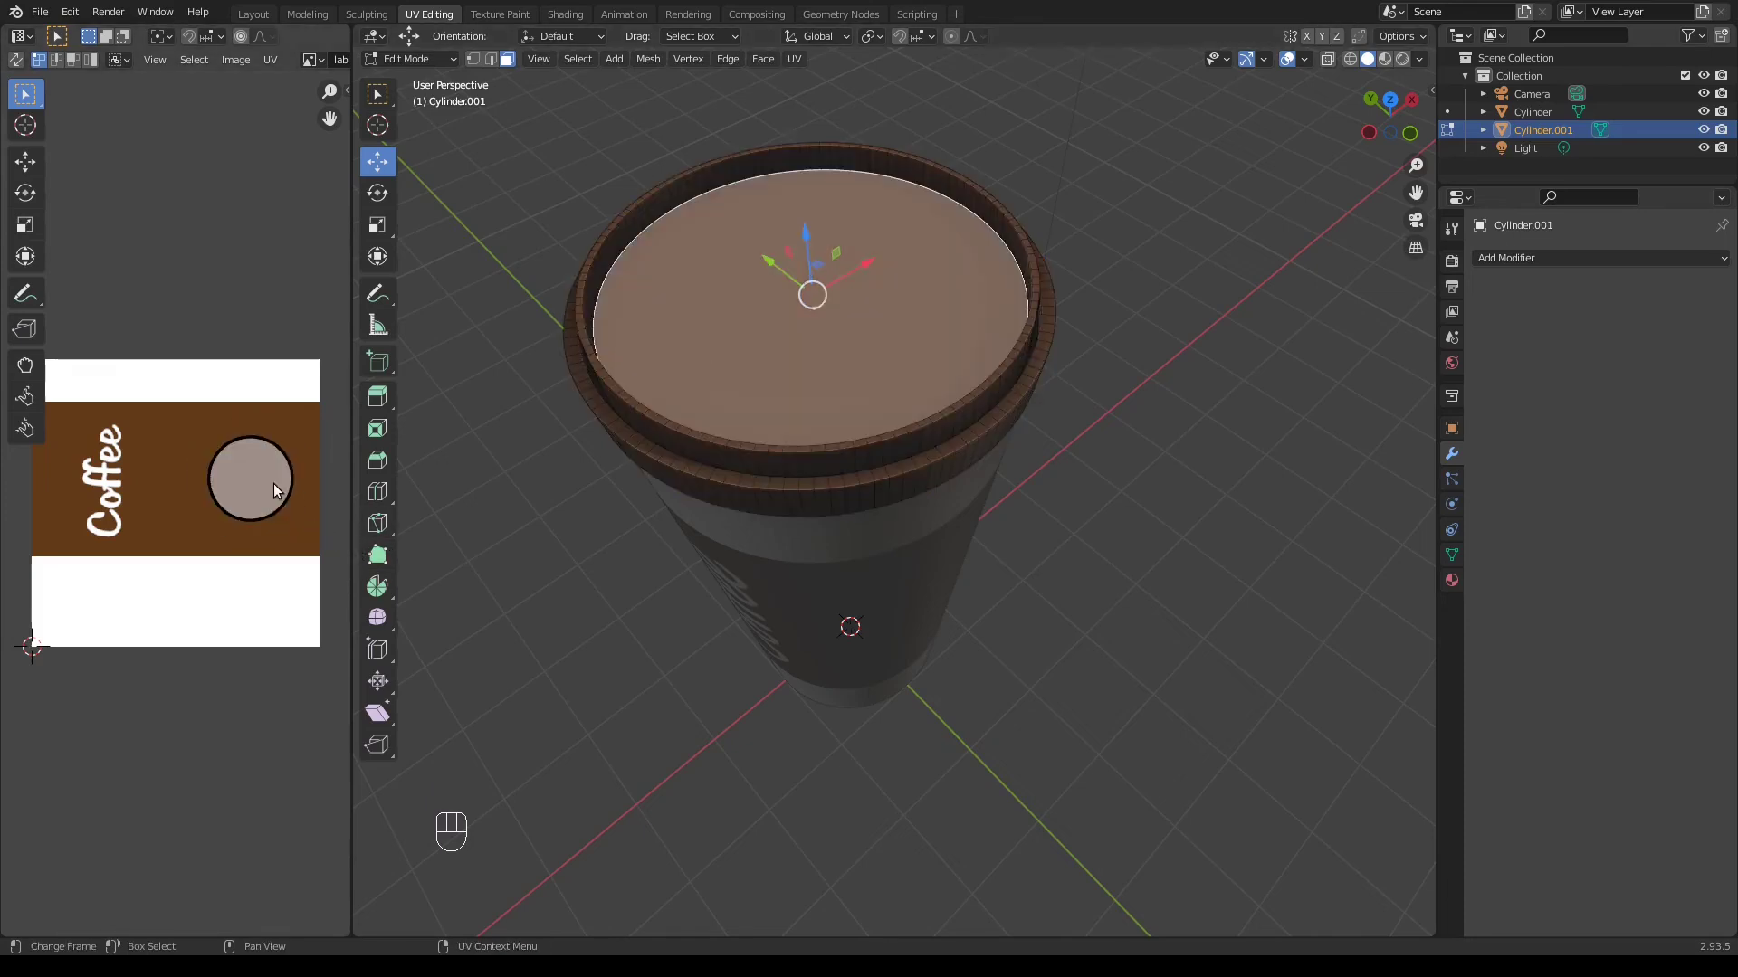
pyautogui.press('l')
pyautogui.press('g')
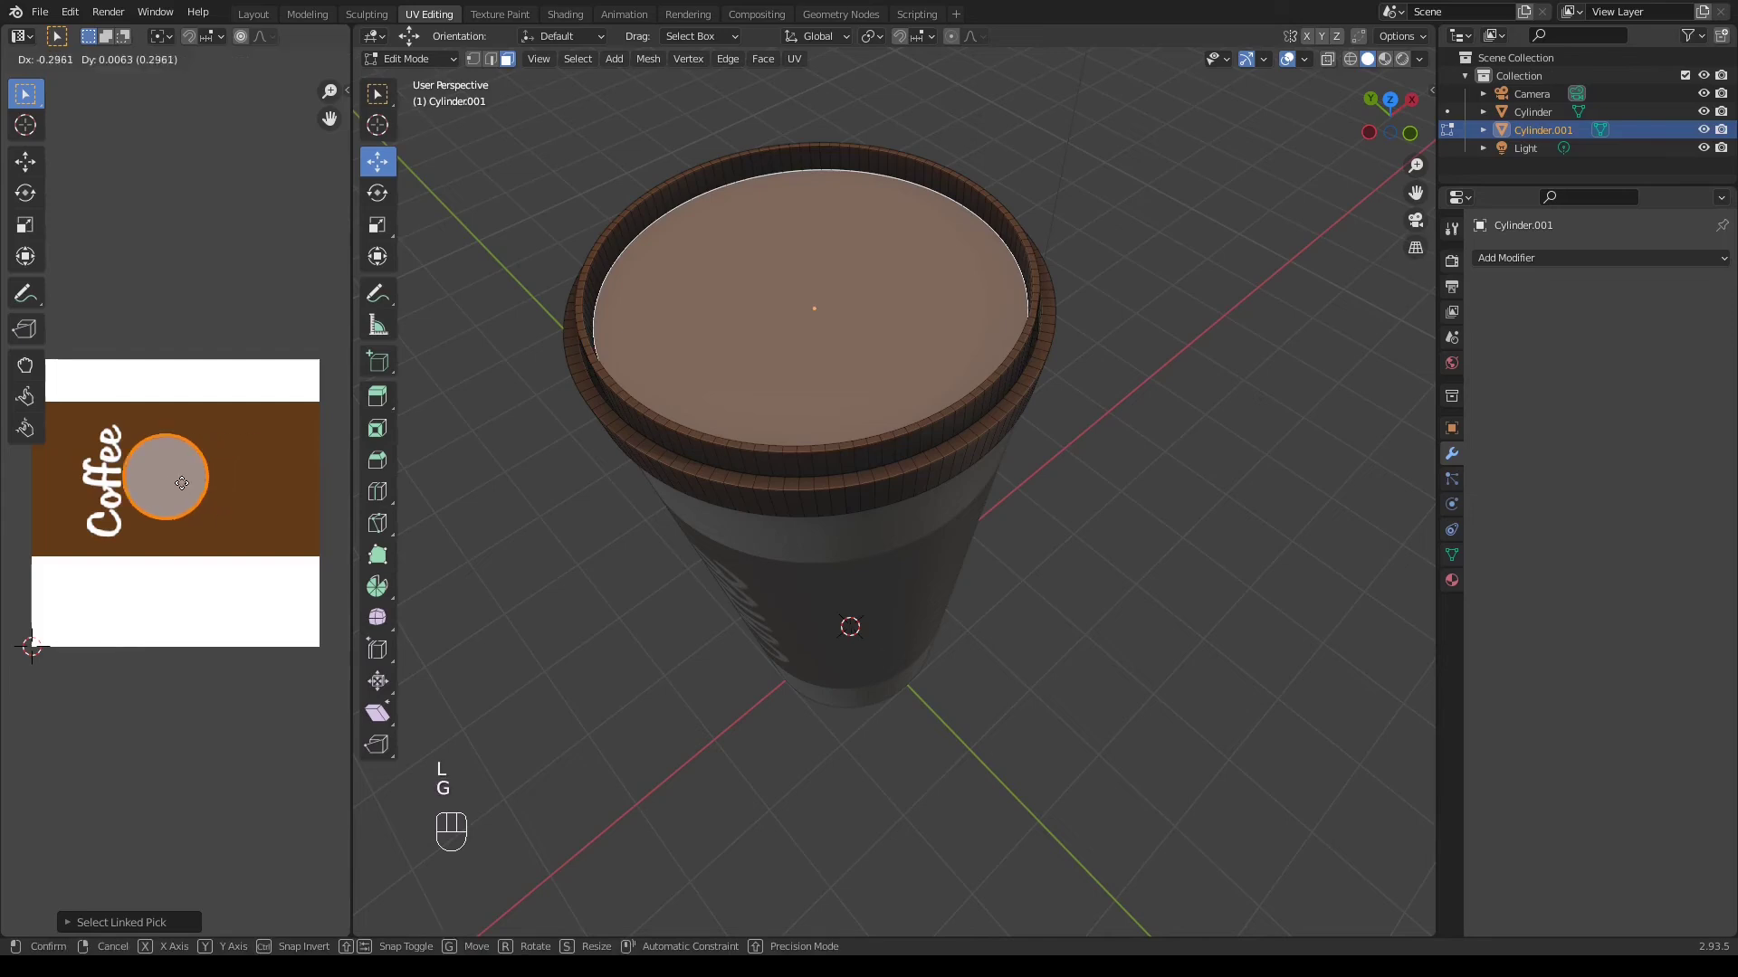
pyautogui.click(127, 489)
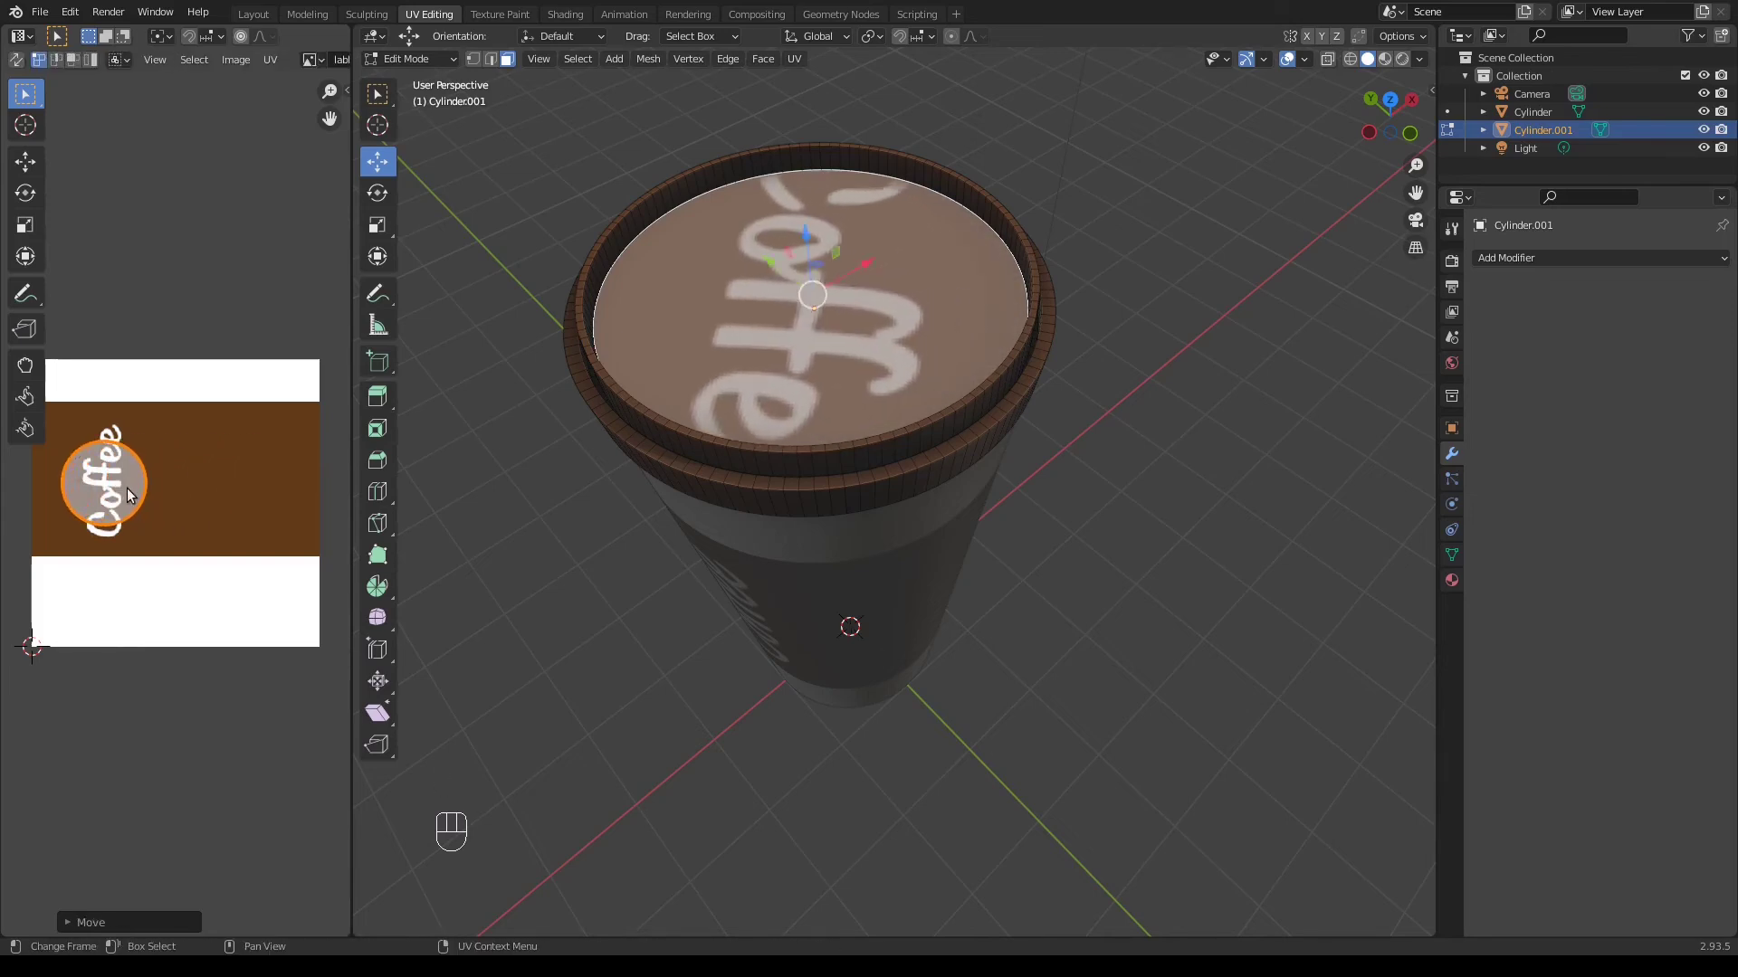
# Scale the top face's UV island to about 1.53 and shift it about 0.038 along X around the Coffee lettering
pyautogui.press('s')
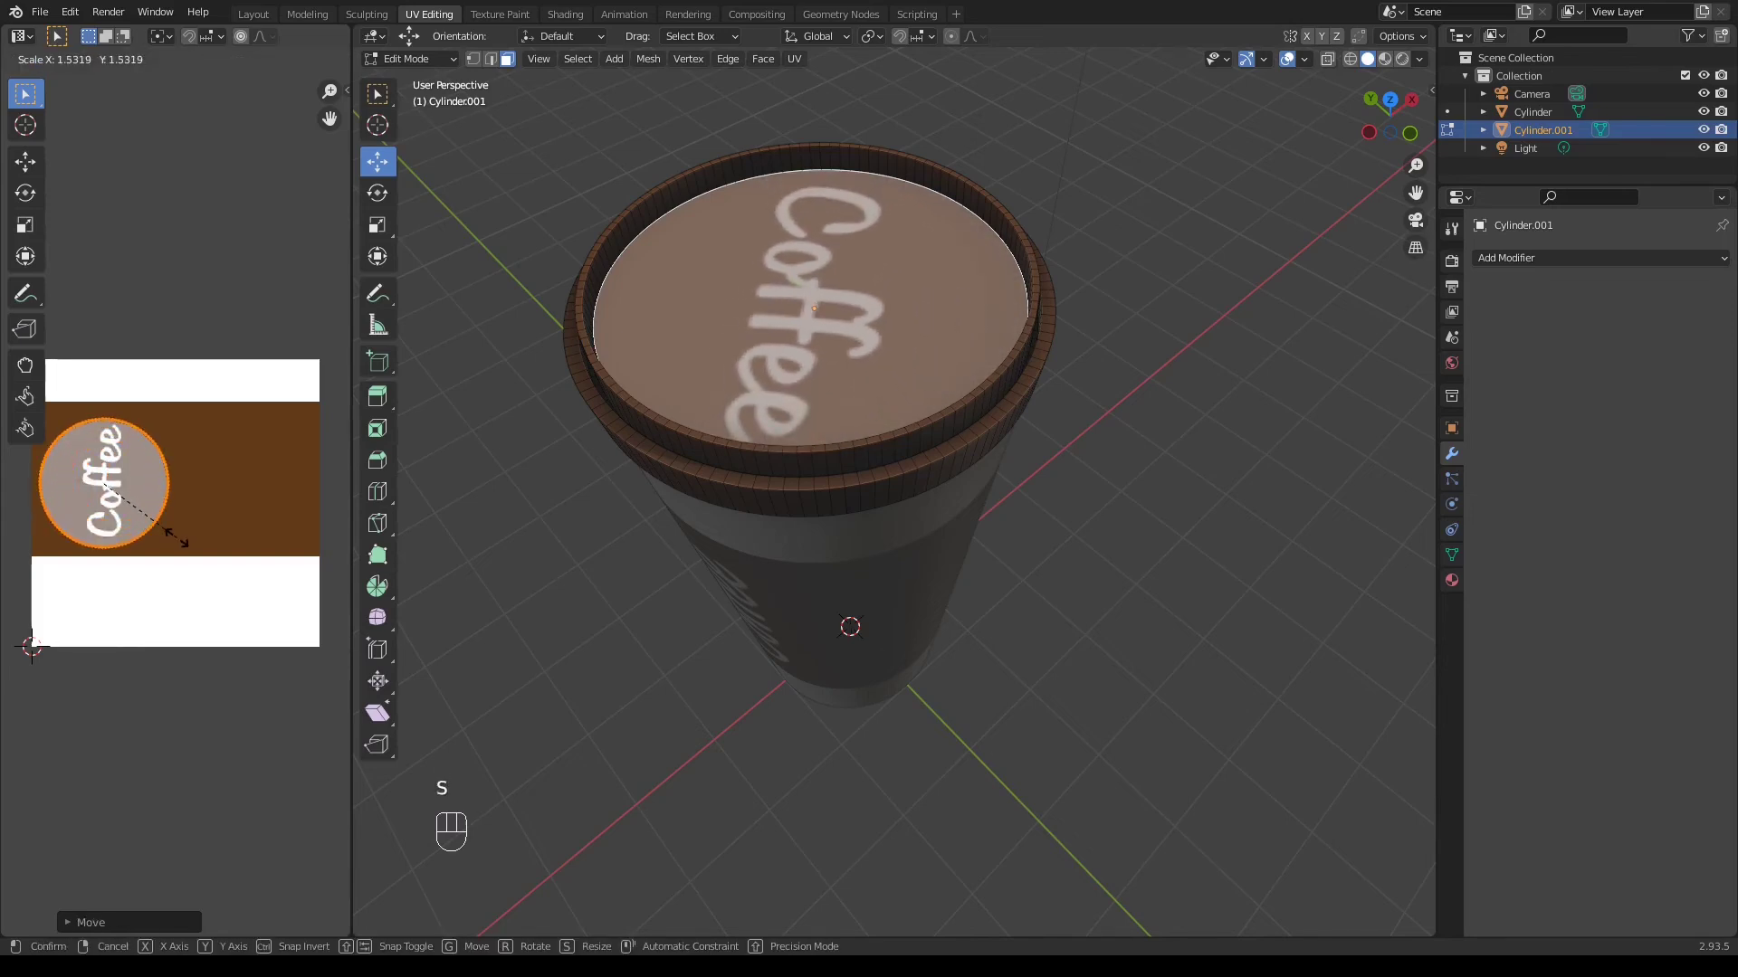
pyautogui.click(177, 536)
pyautogui.press('g')
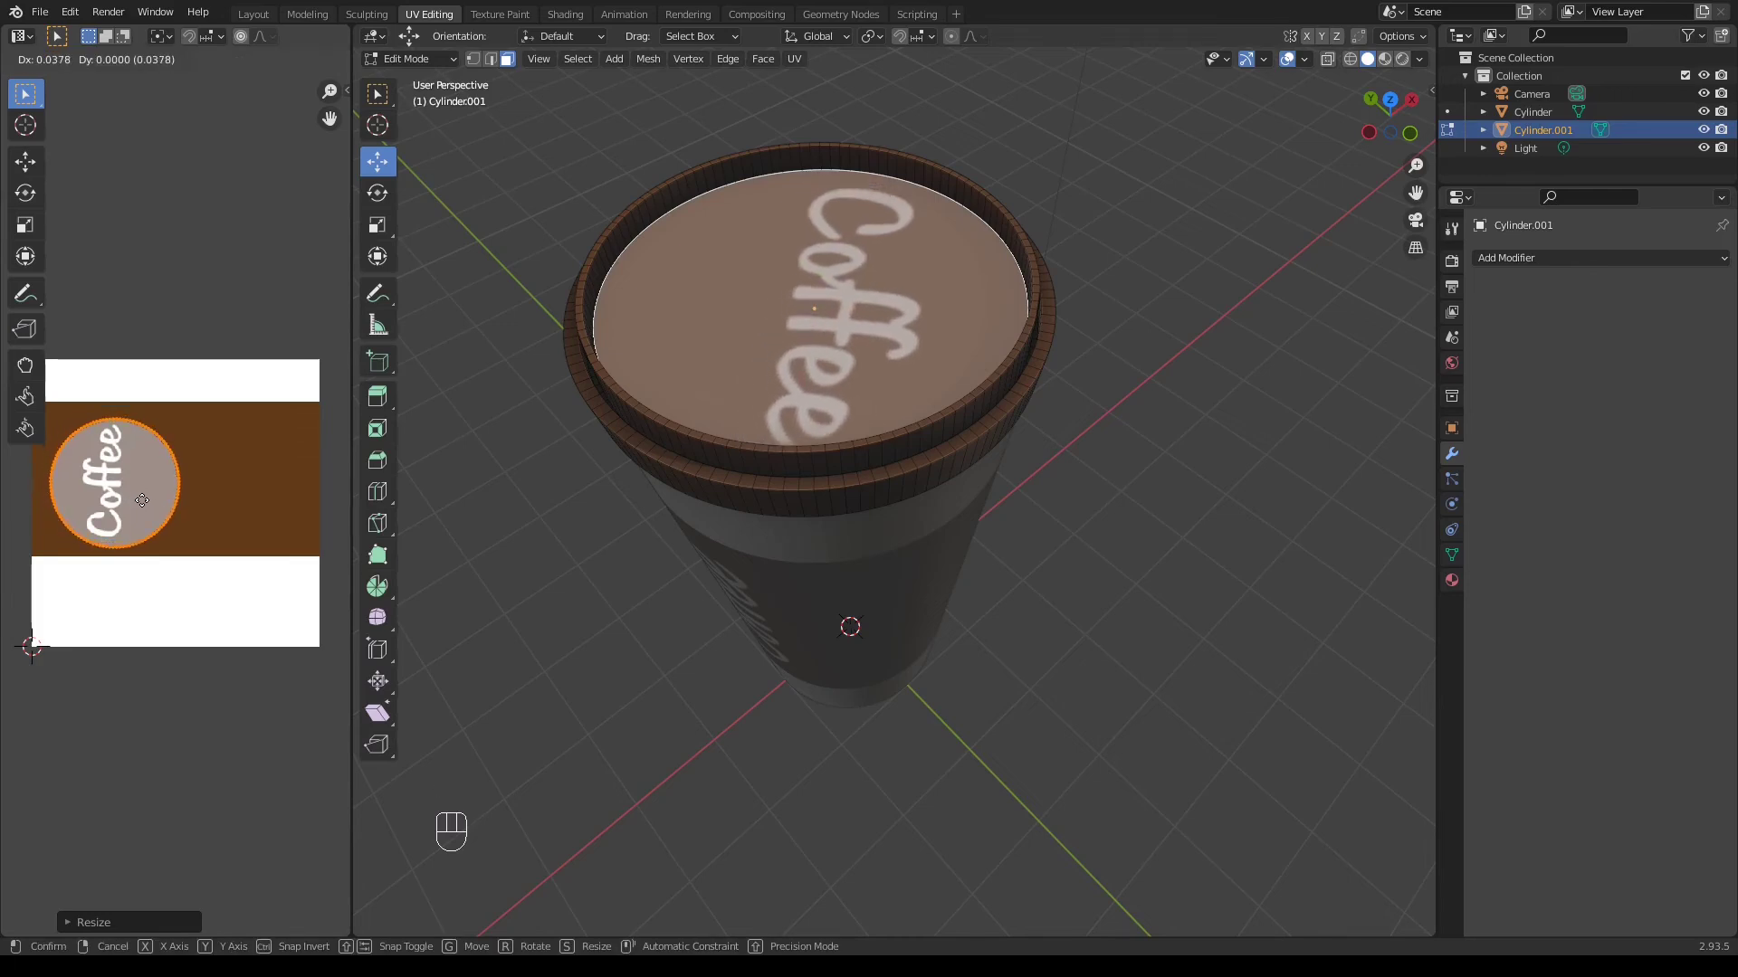
pyautogui.click(142, 502)
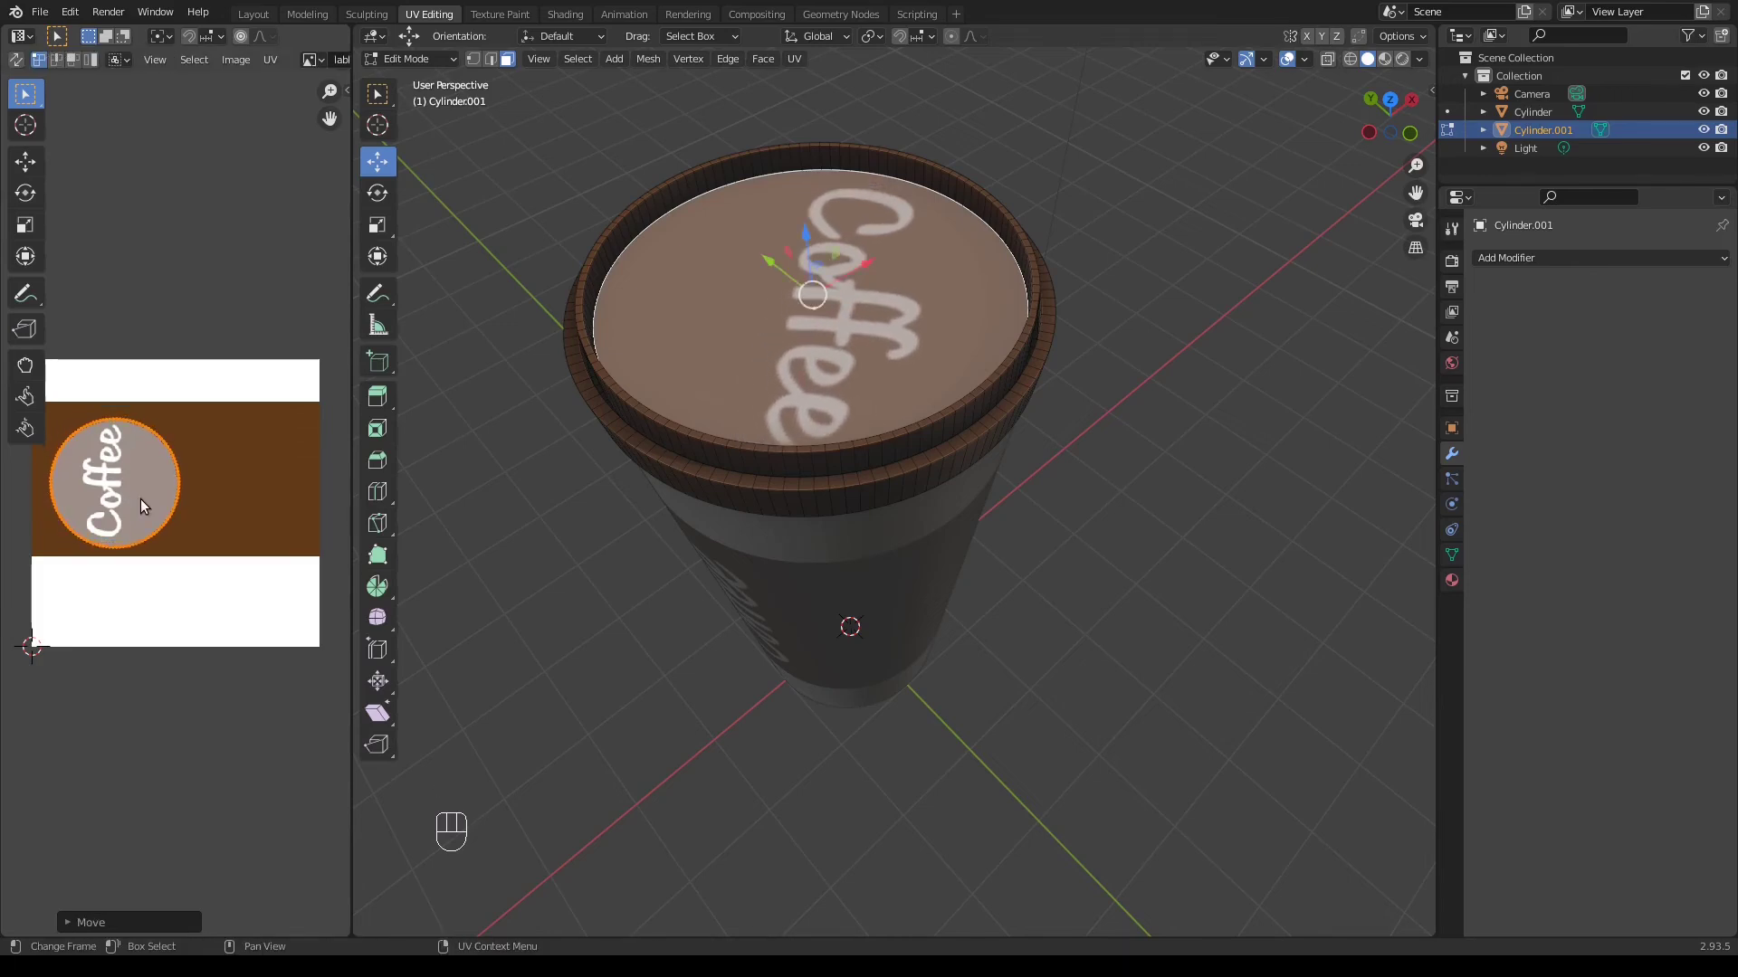
# Leave the lid's Edit Mode and rotate the lid about 62.7° around the global Z axis
pyautogui.press('l')
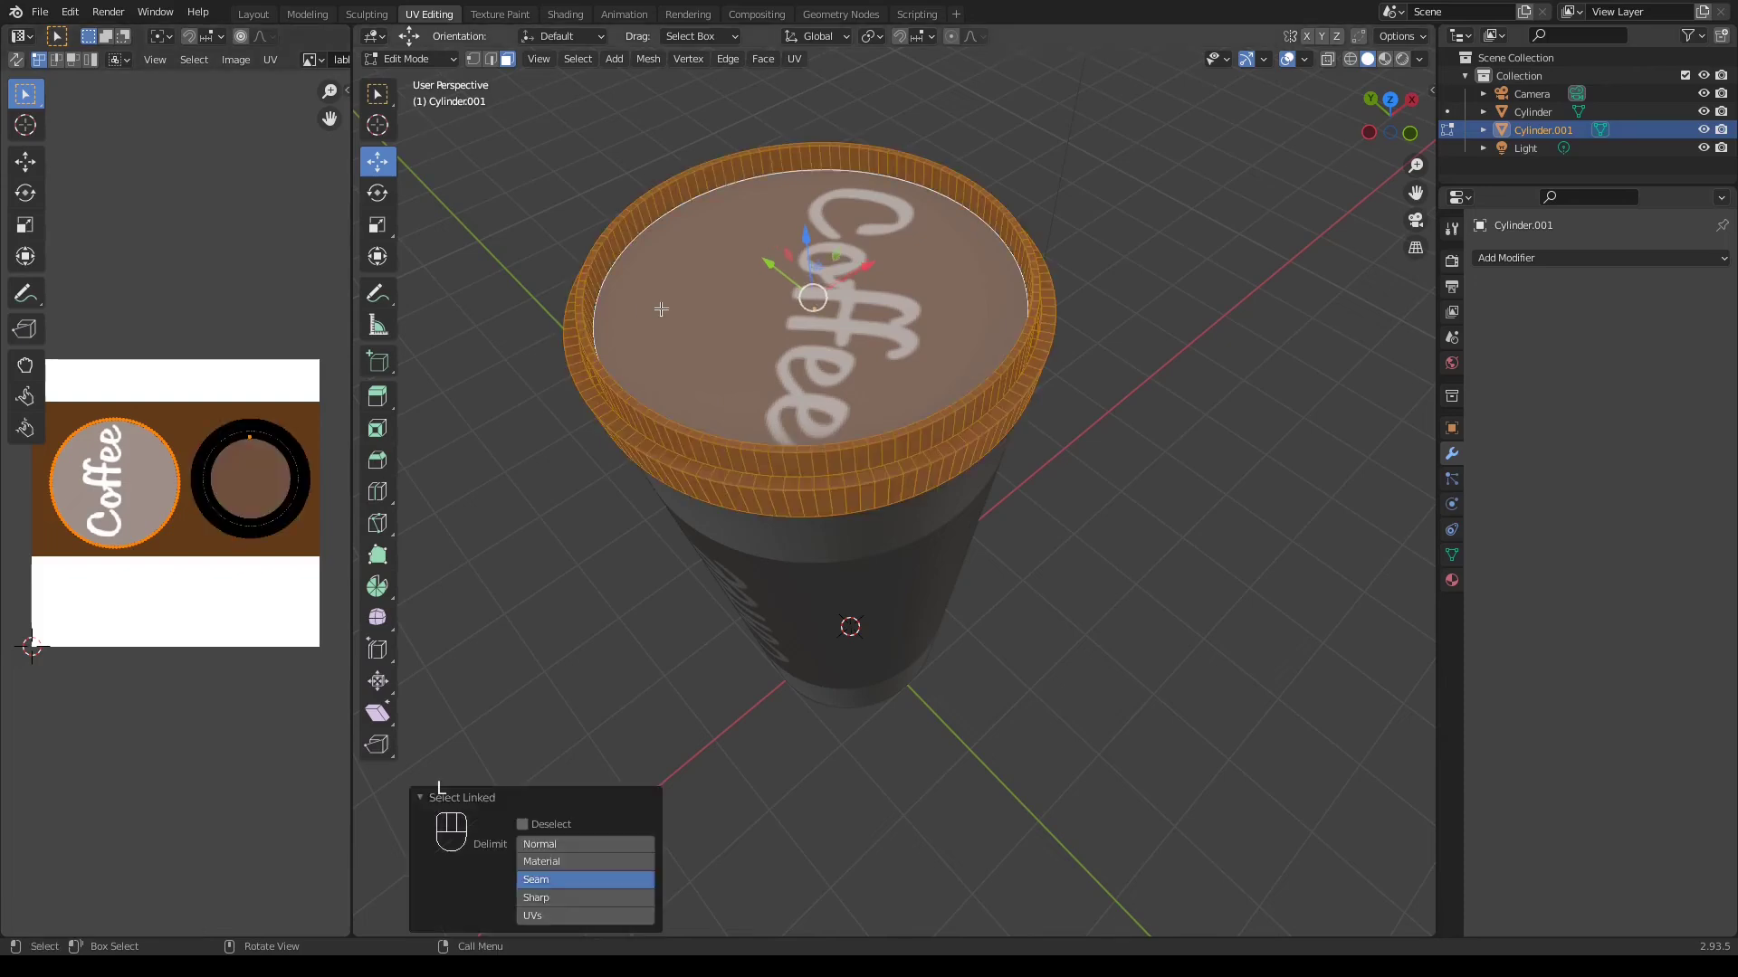
pyautogui.press('Tab')
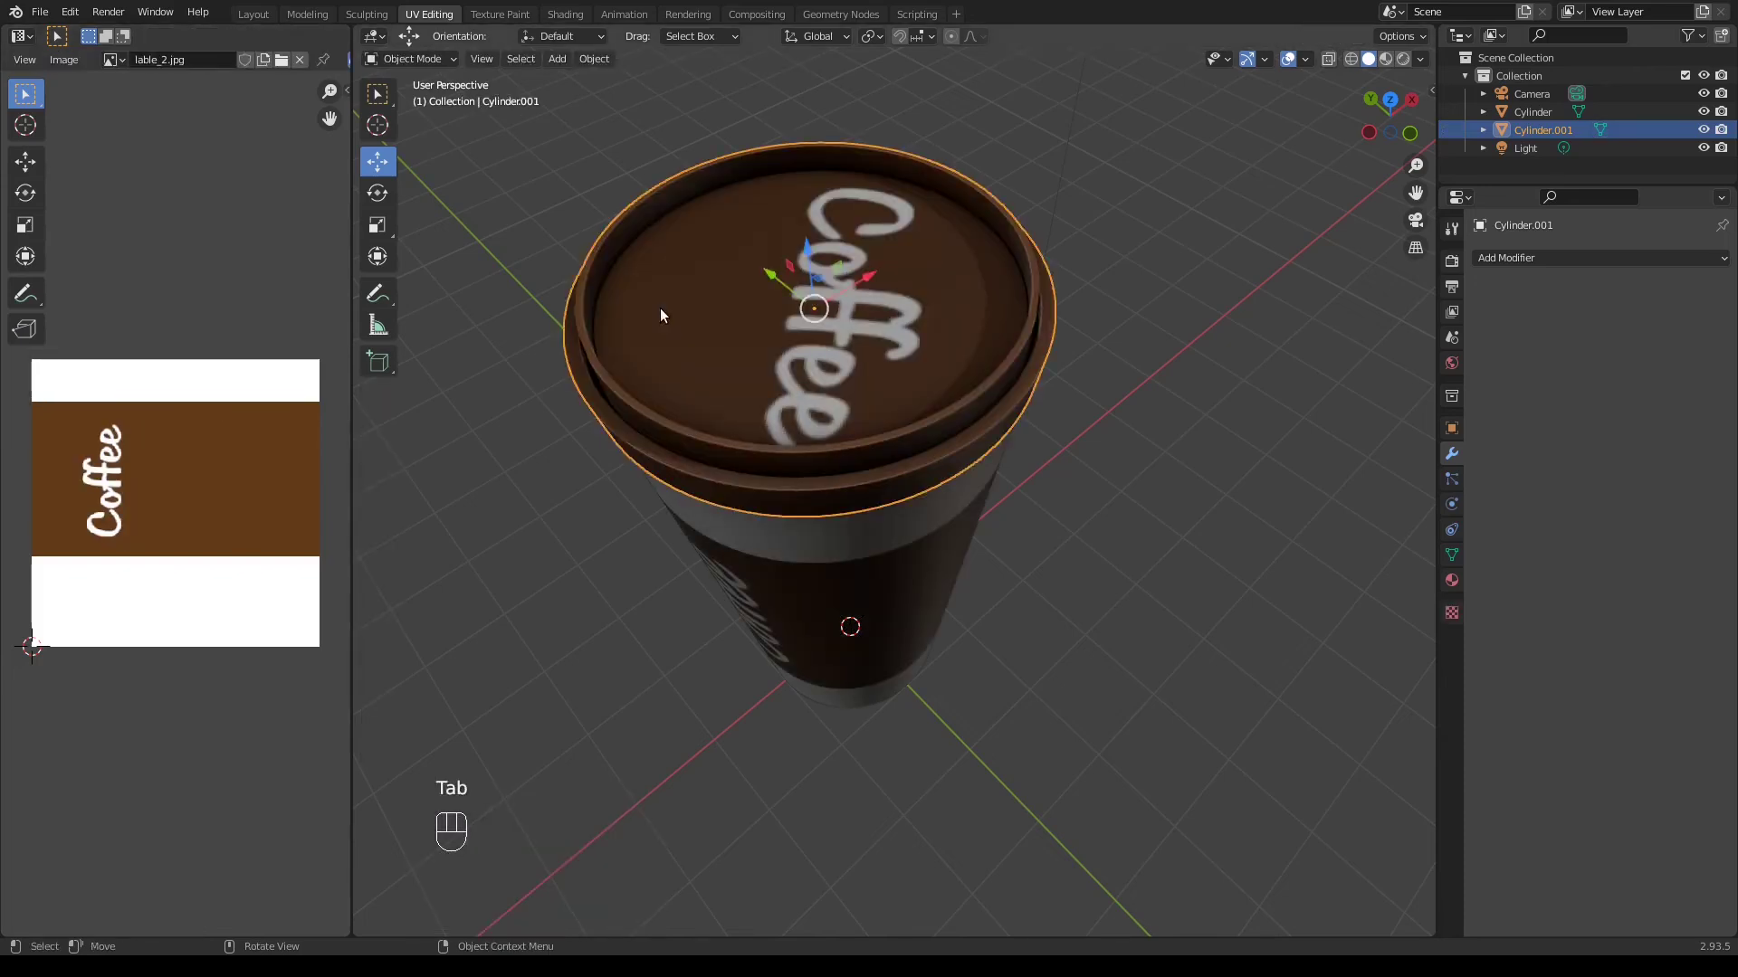
pyautogui.press('r')
pyautogui.press('z')
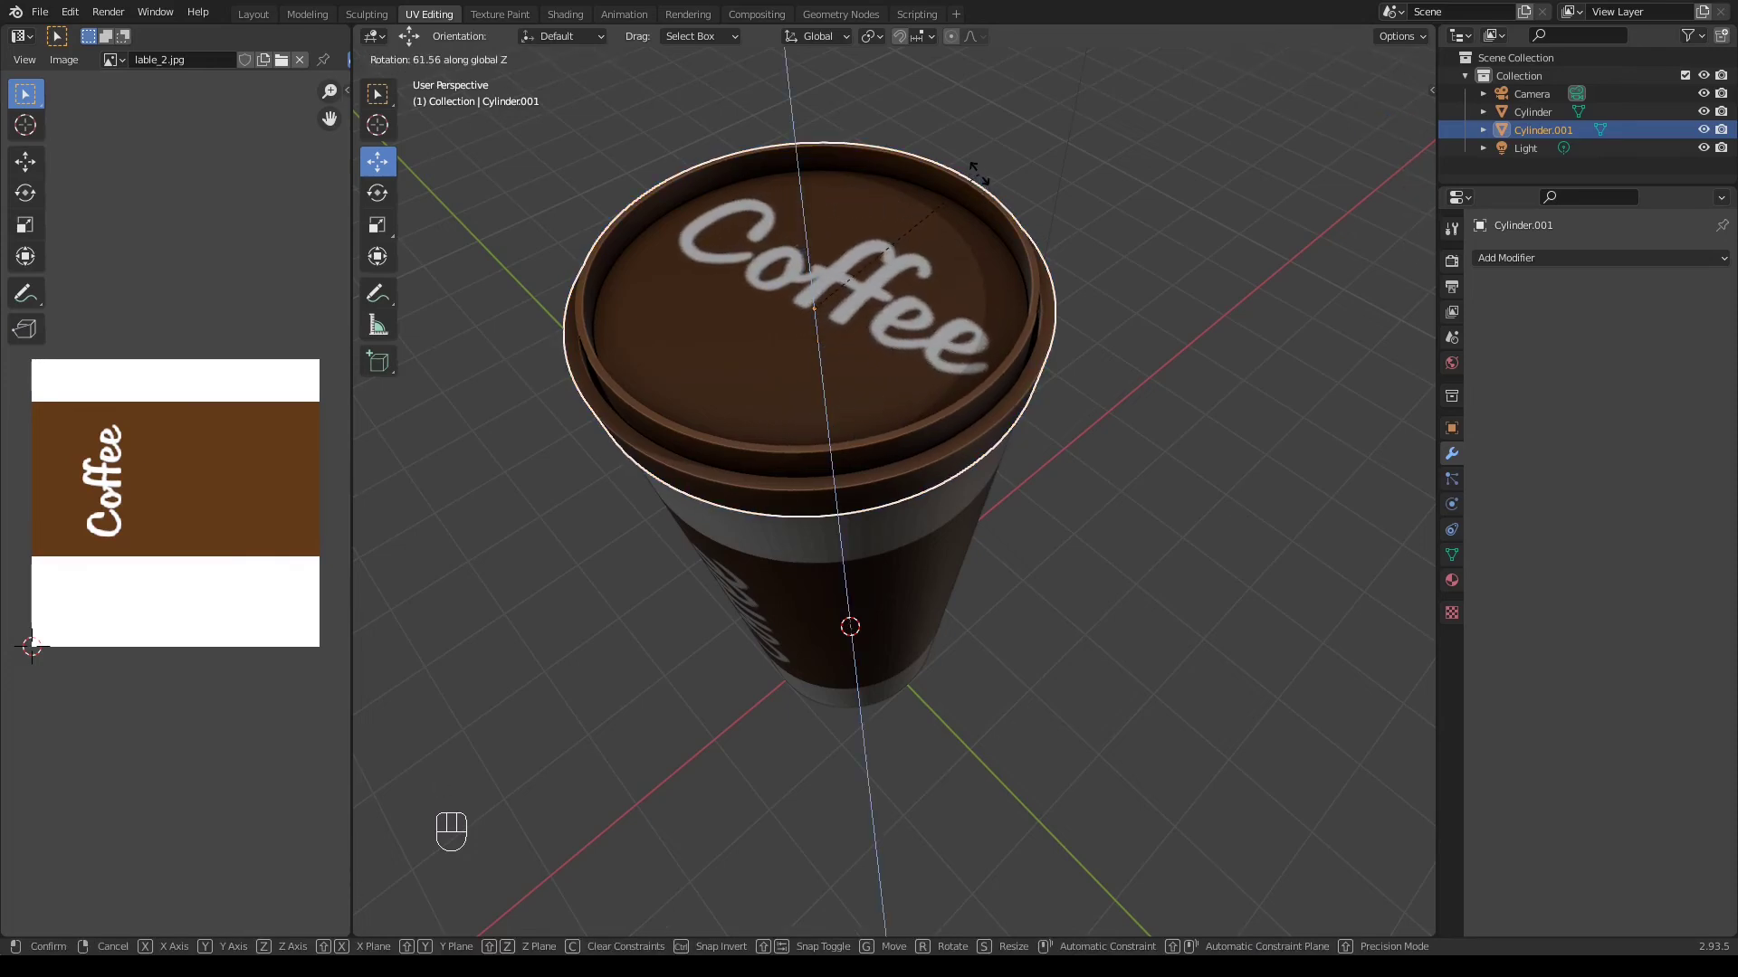
pyautogui.click(978, 172)
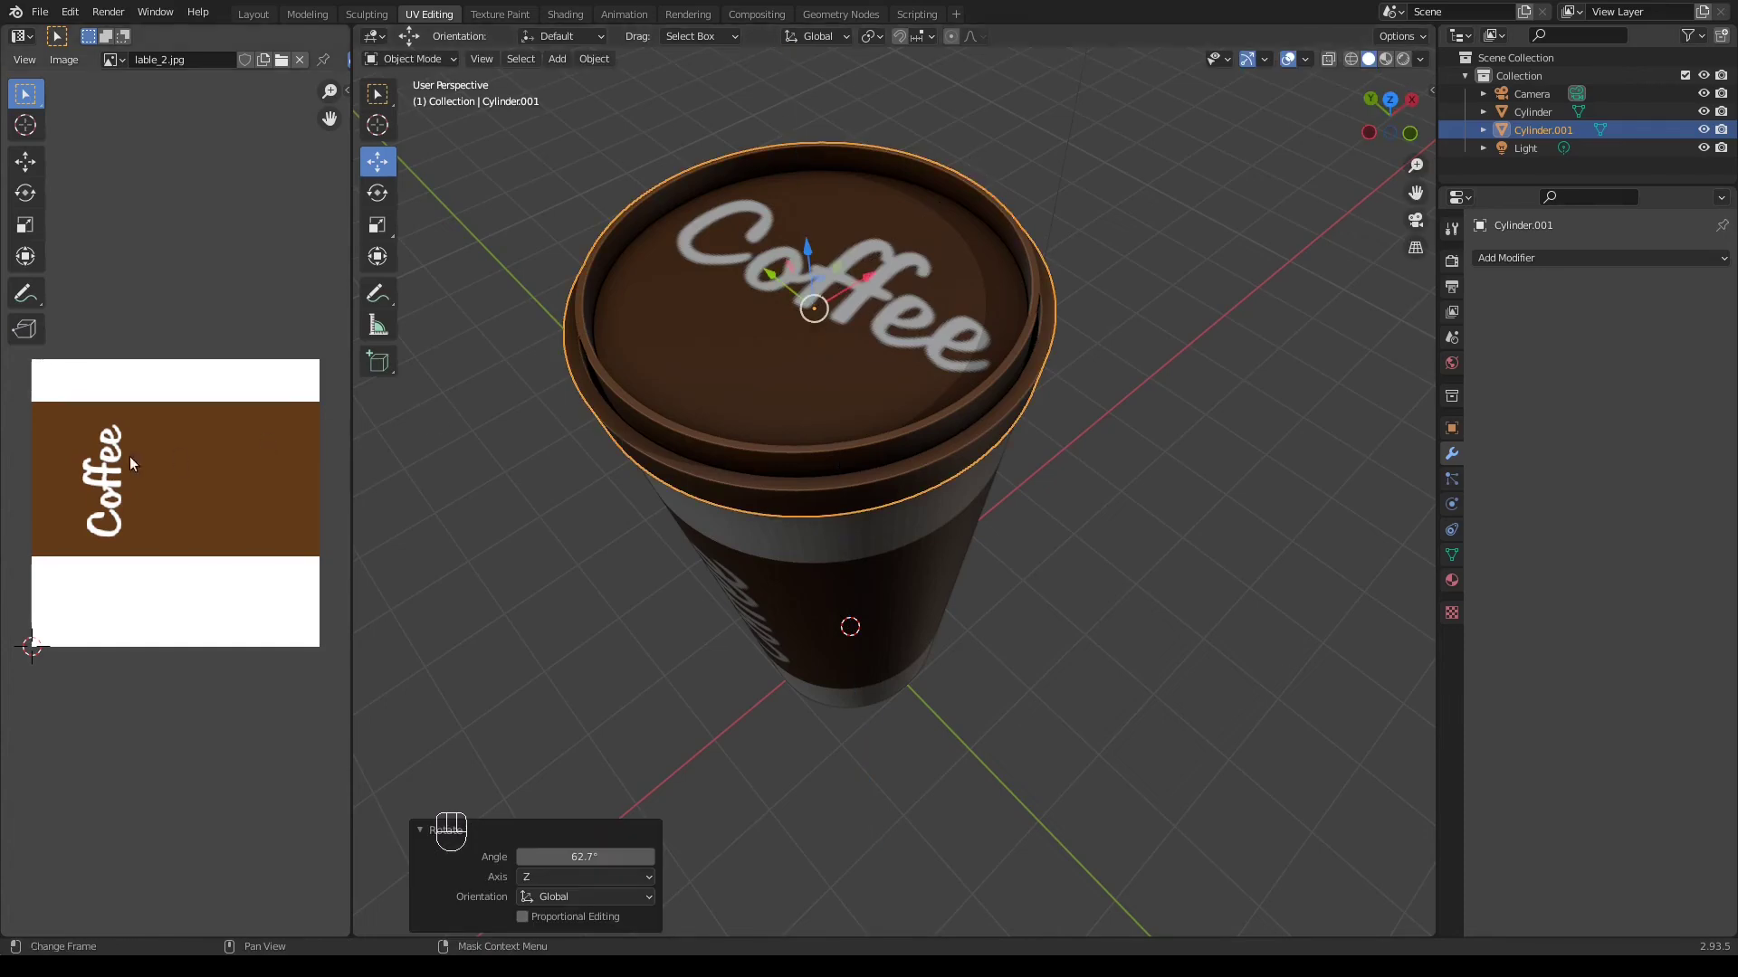
# Move the lid's top-face UVs about 0.019 along negative X in Edit Mode to centre the lettering, then return to Object Mode
pyautogui.press('Tab')
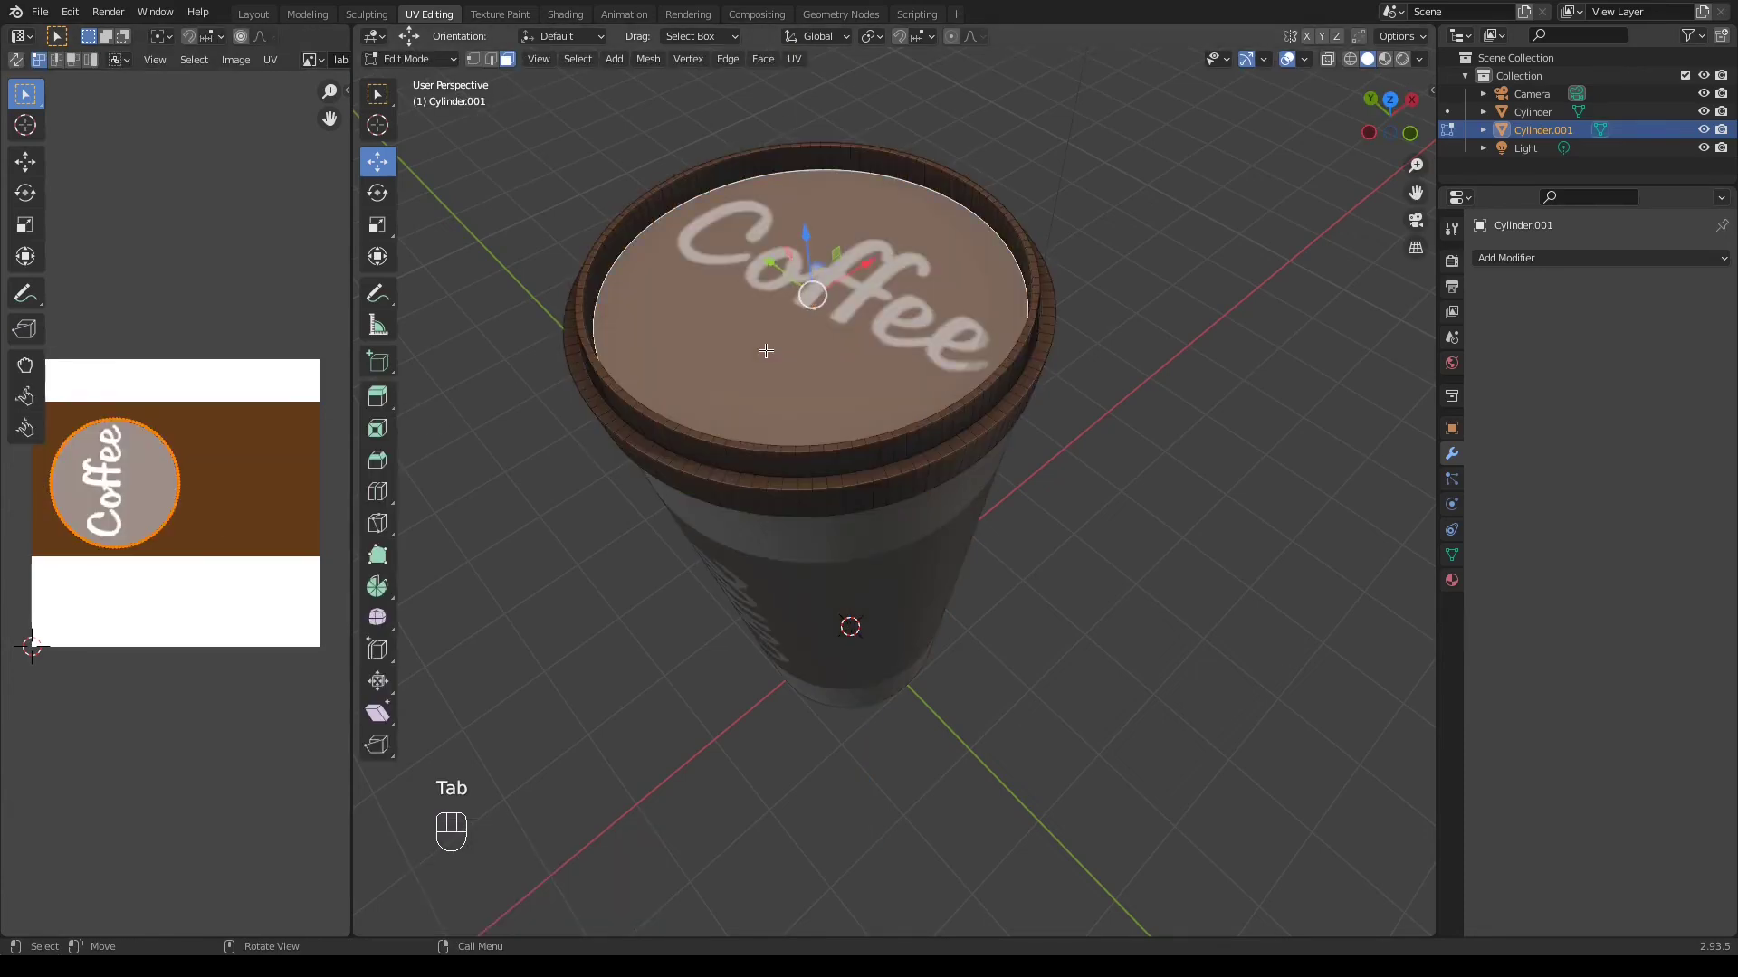
pyautogui.press('g')
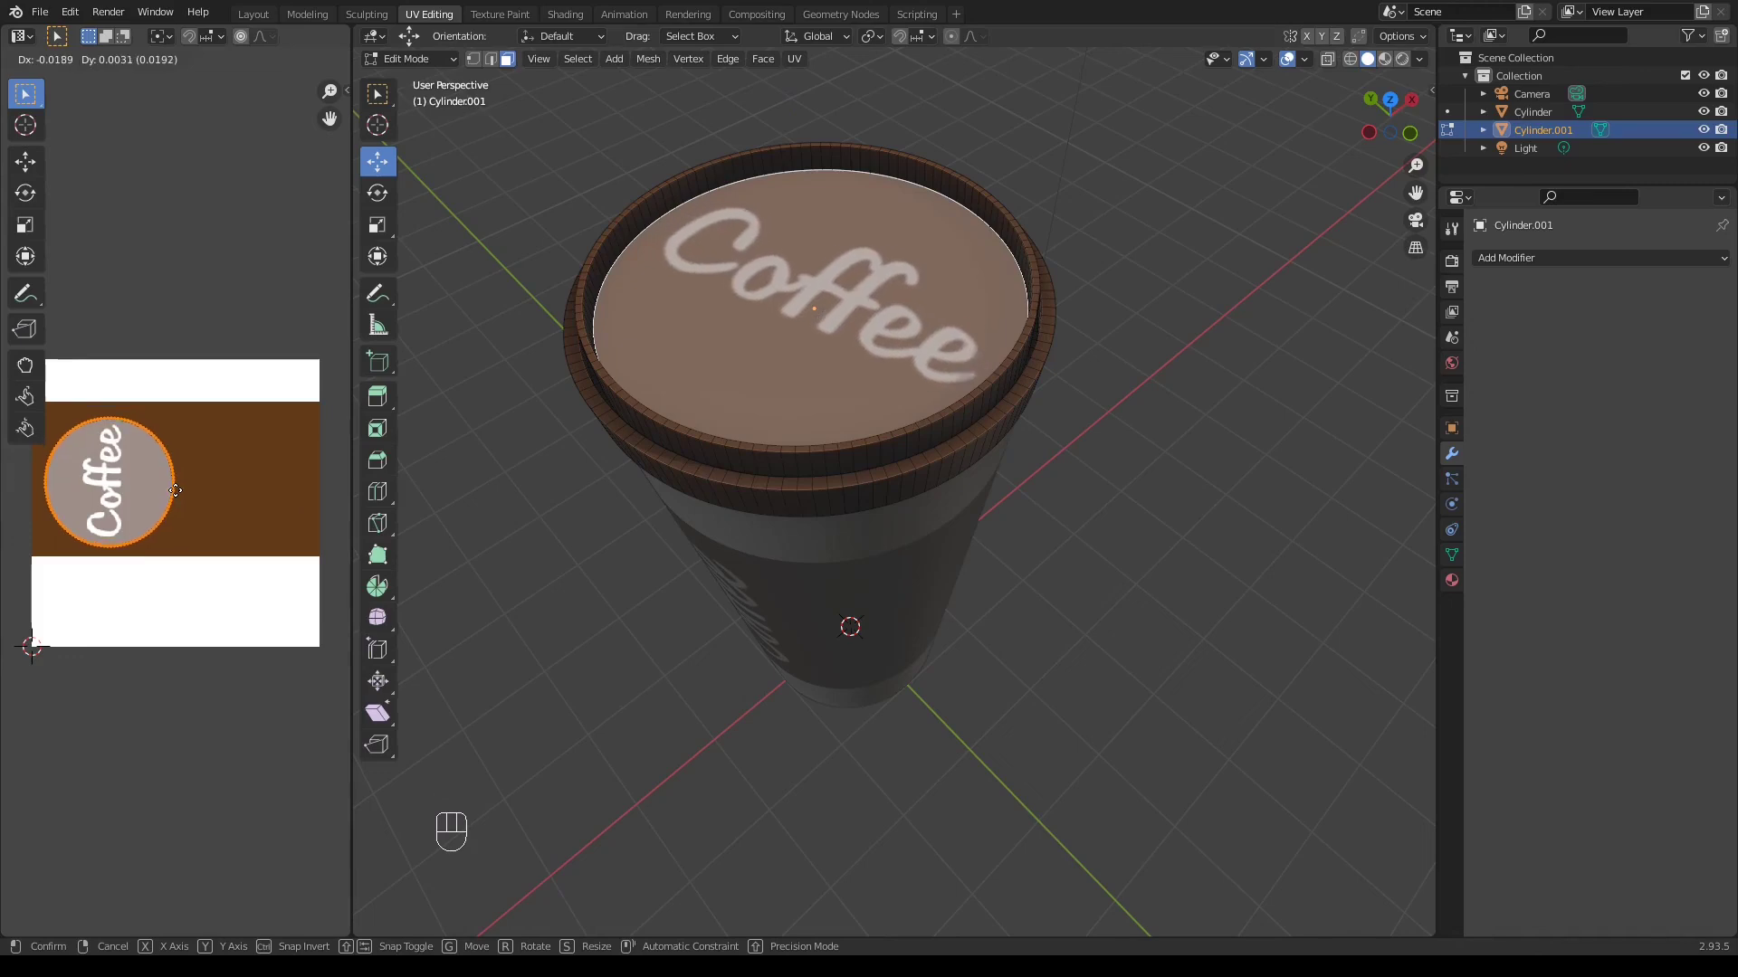
pyautogui.click(177, 496)
pyautogui.press('Tab')
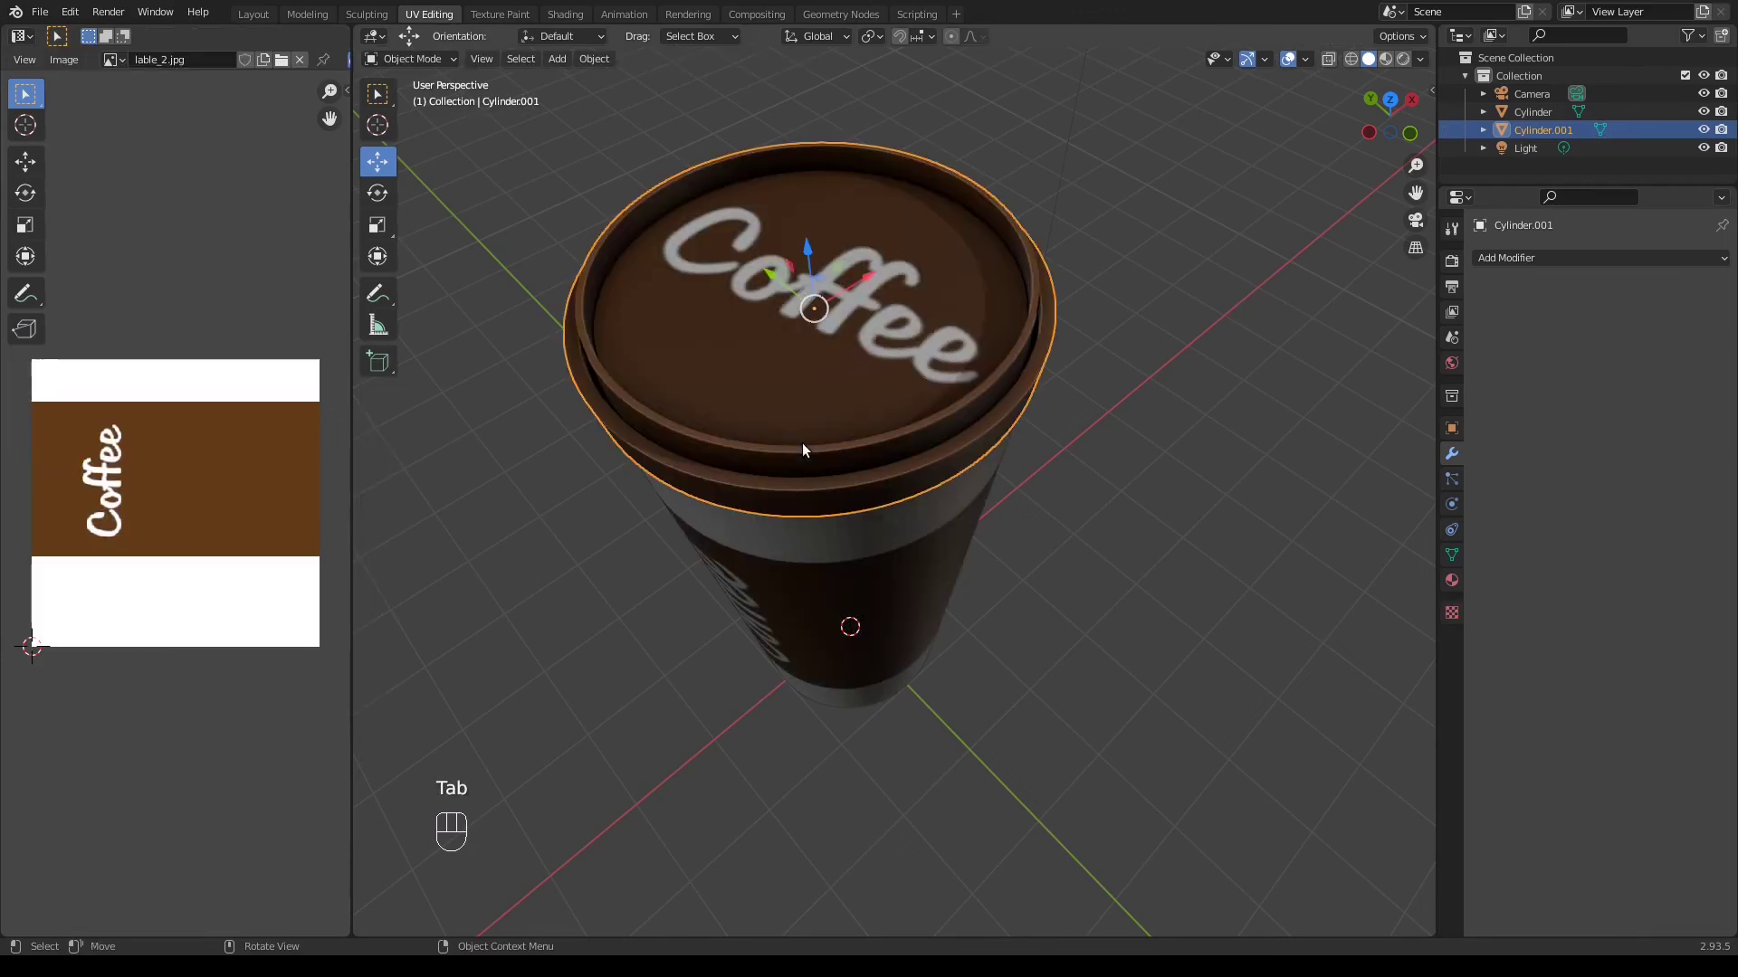
# Add the cup to the lid selection and rotate both about 72.8° around the global Z axis
pyautogui.press('KP_1')
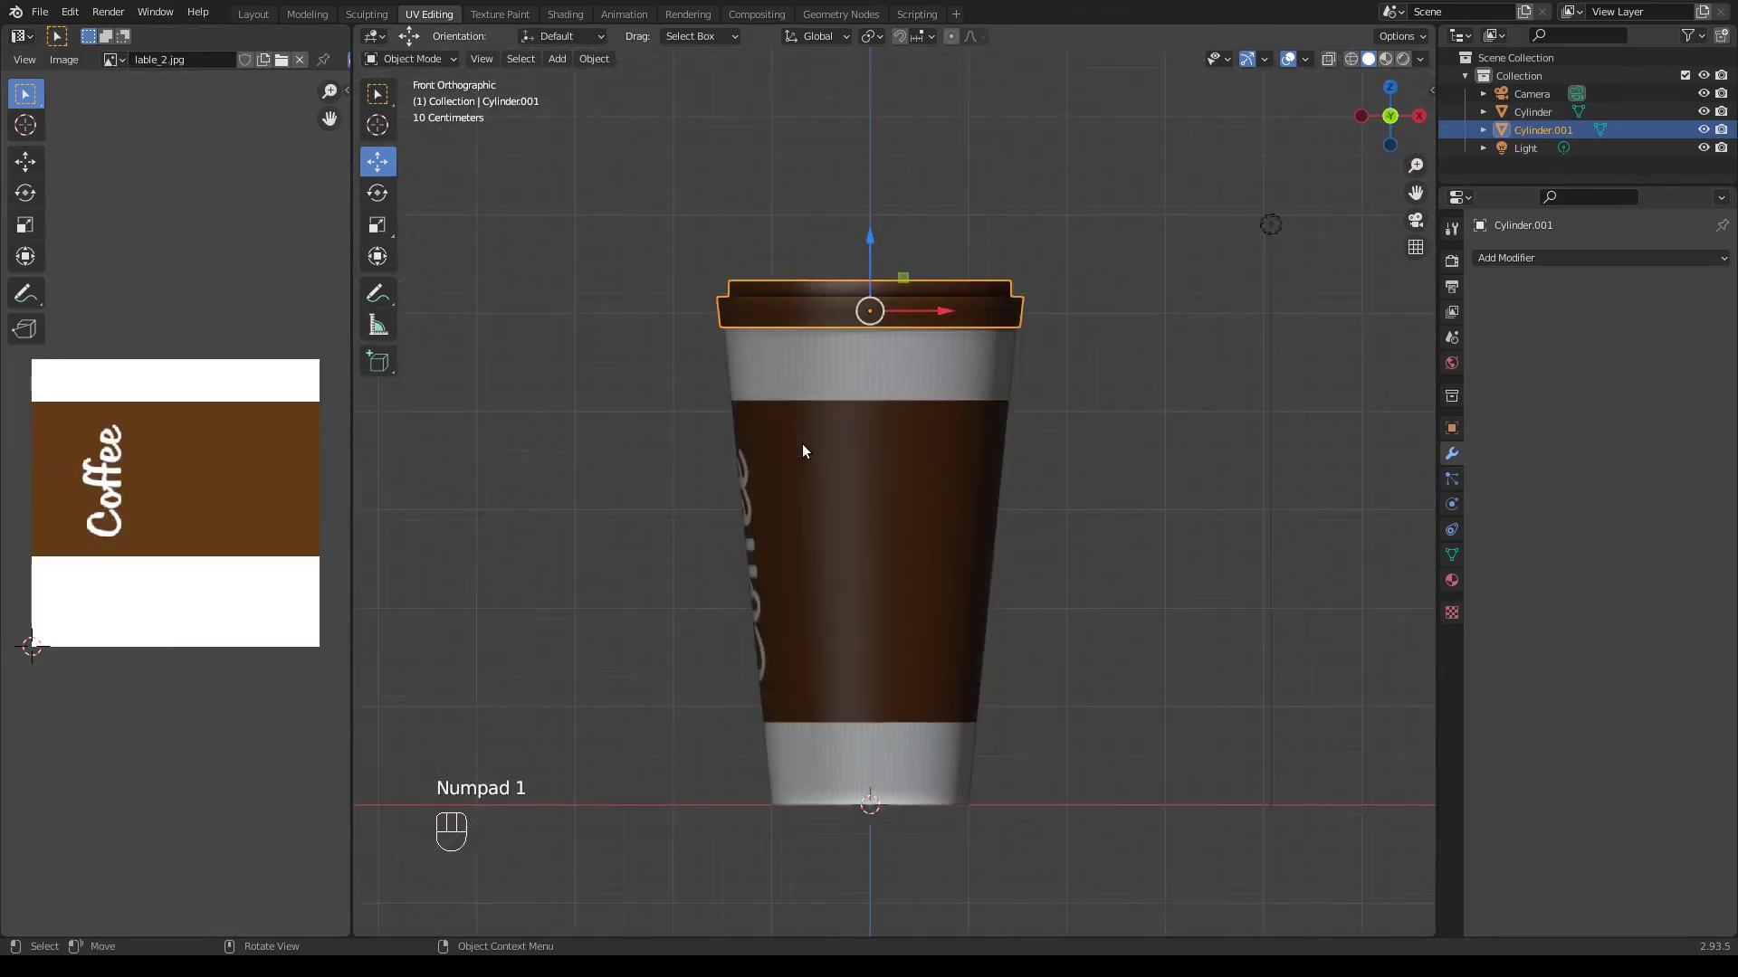
pyautogui.moveTo(801, 451); pyautogui.dragTo(849, 525, button='middle')
pyautogui.keyDown('shift'); pyautogui.click(849, 525); pyautogui.keyUp('shift')
pyautogui.press('r')
pyautogui.press('r')
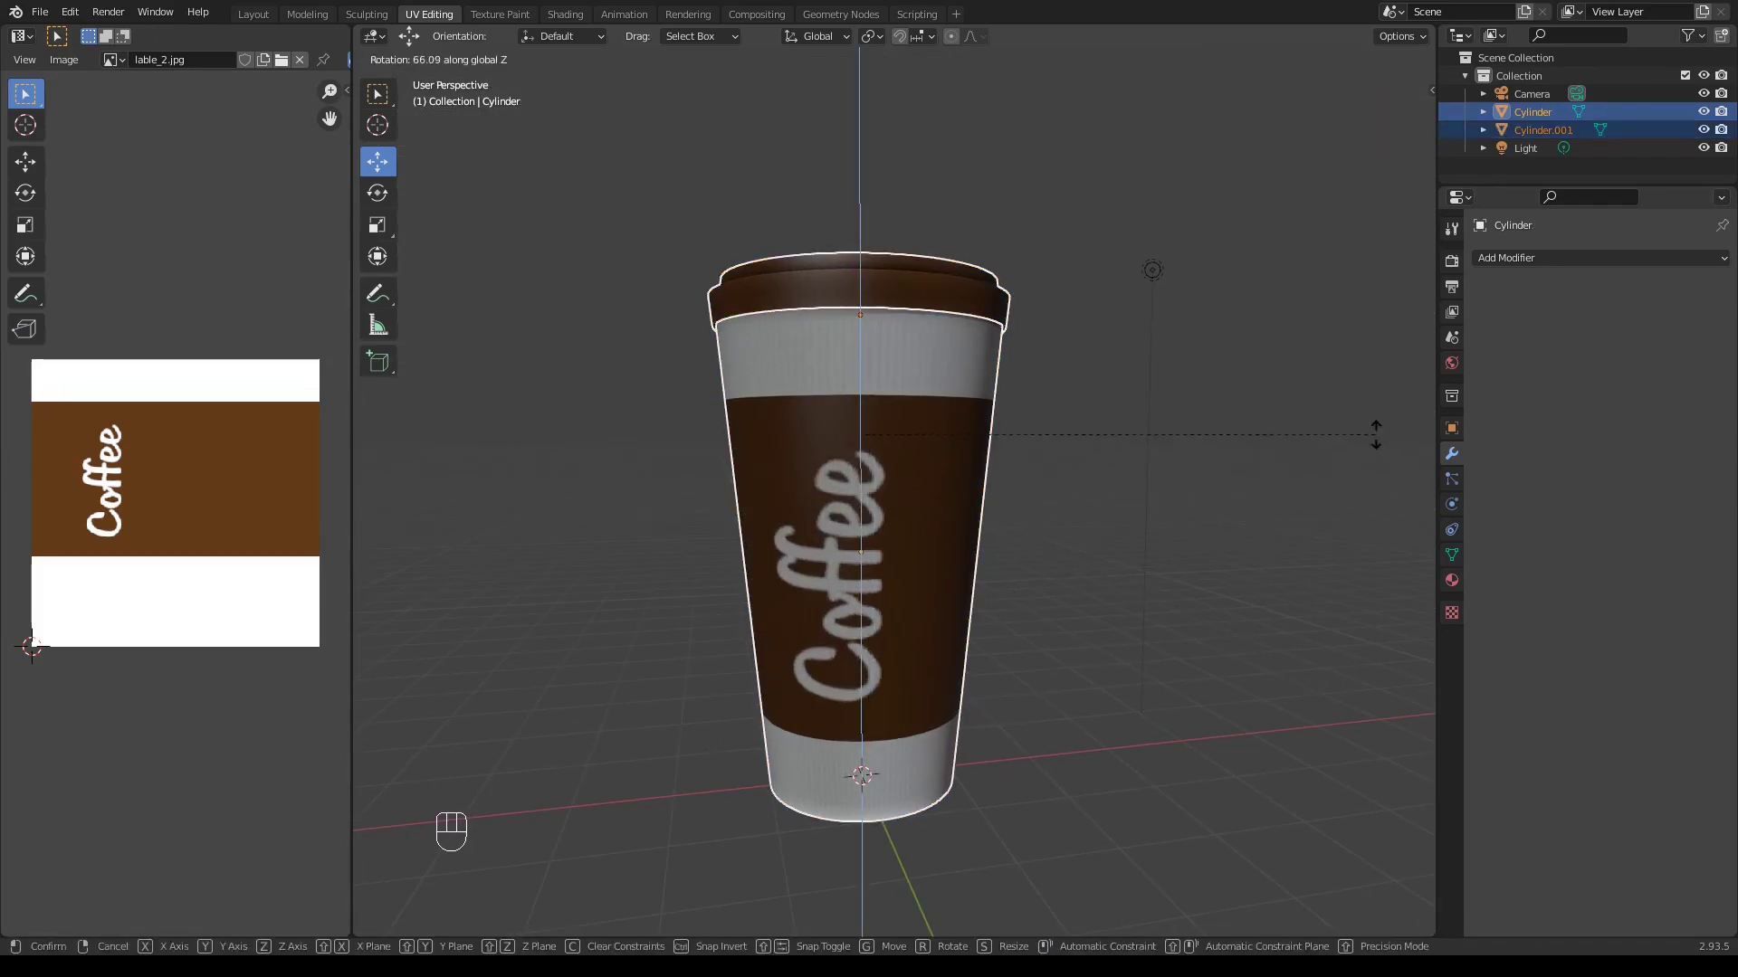
pyautogui.click(1199, 395)
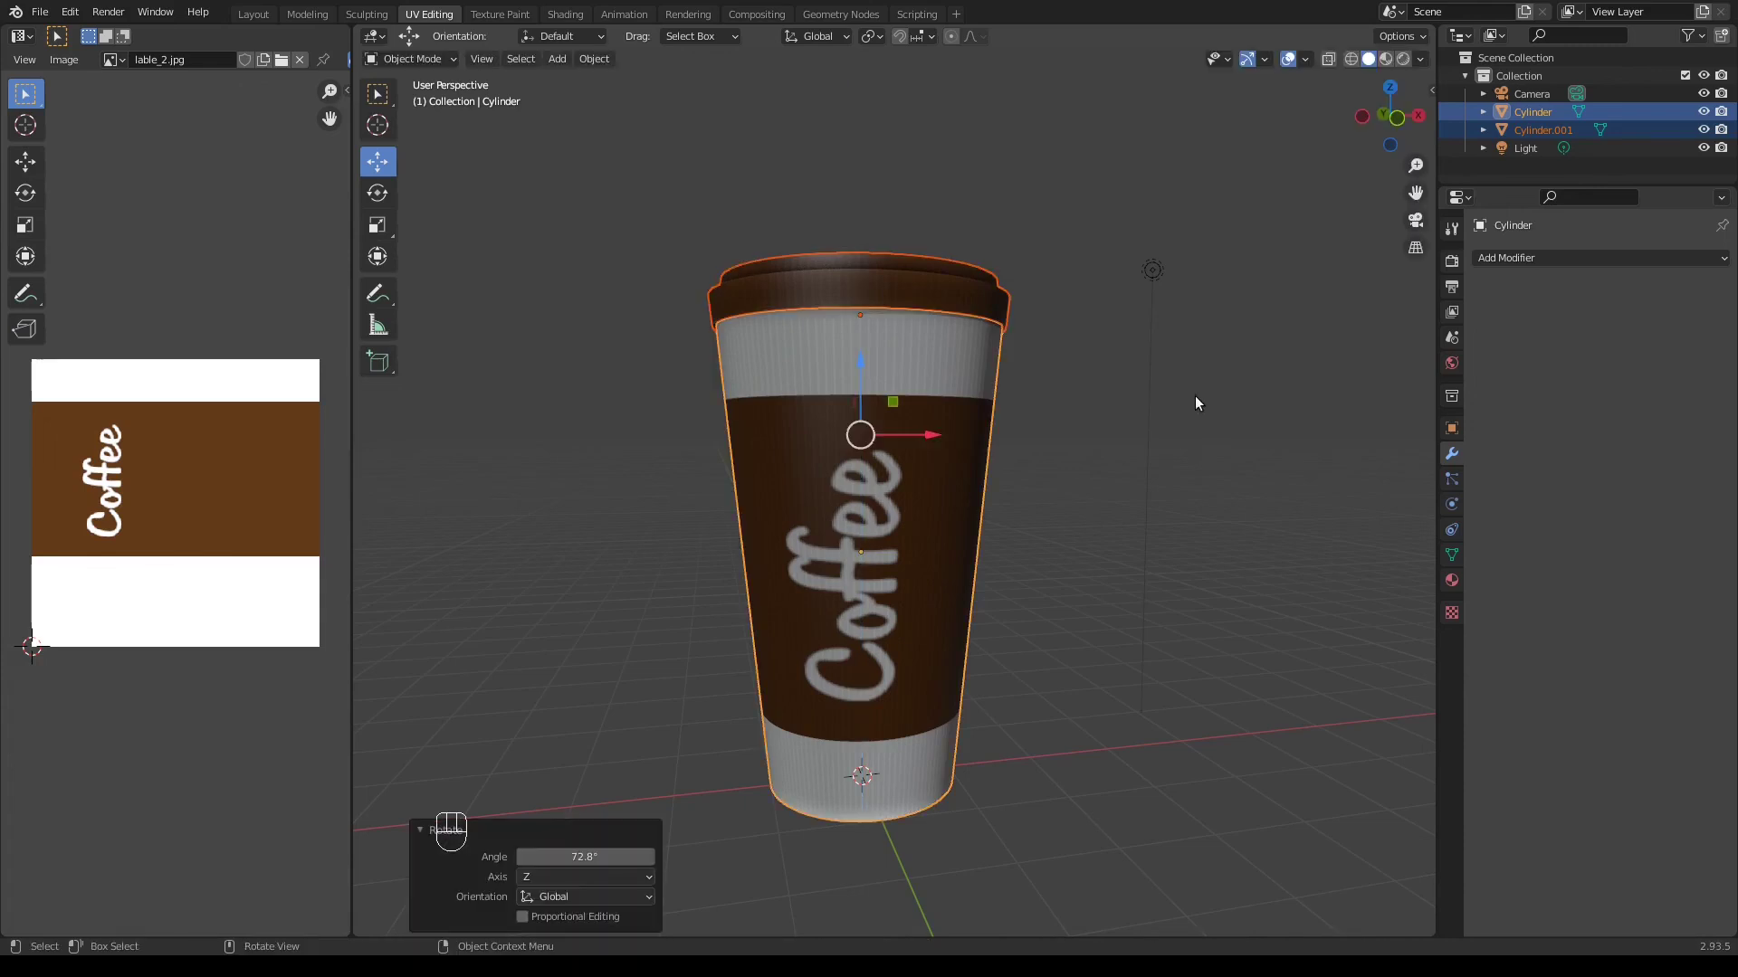
# Rotate the cup and lid another 11.2° or so around global Z to centre the lettering in the front view
pyautogui.press('KP_1')
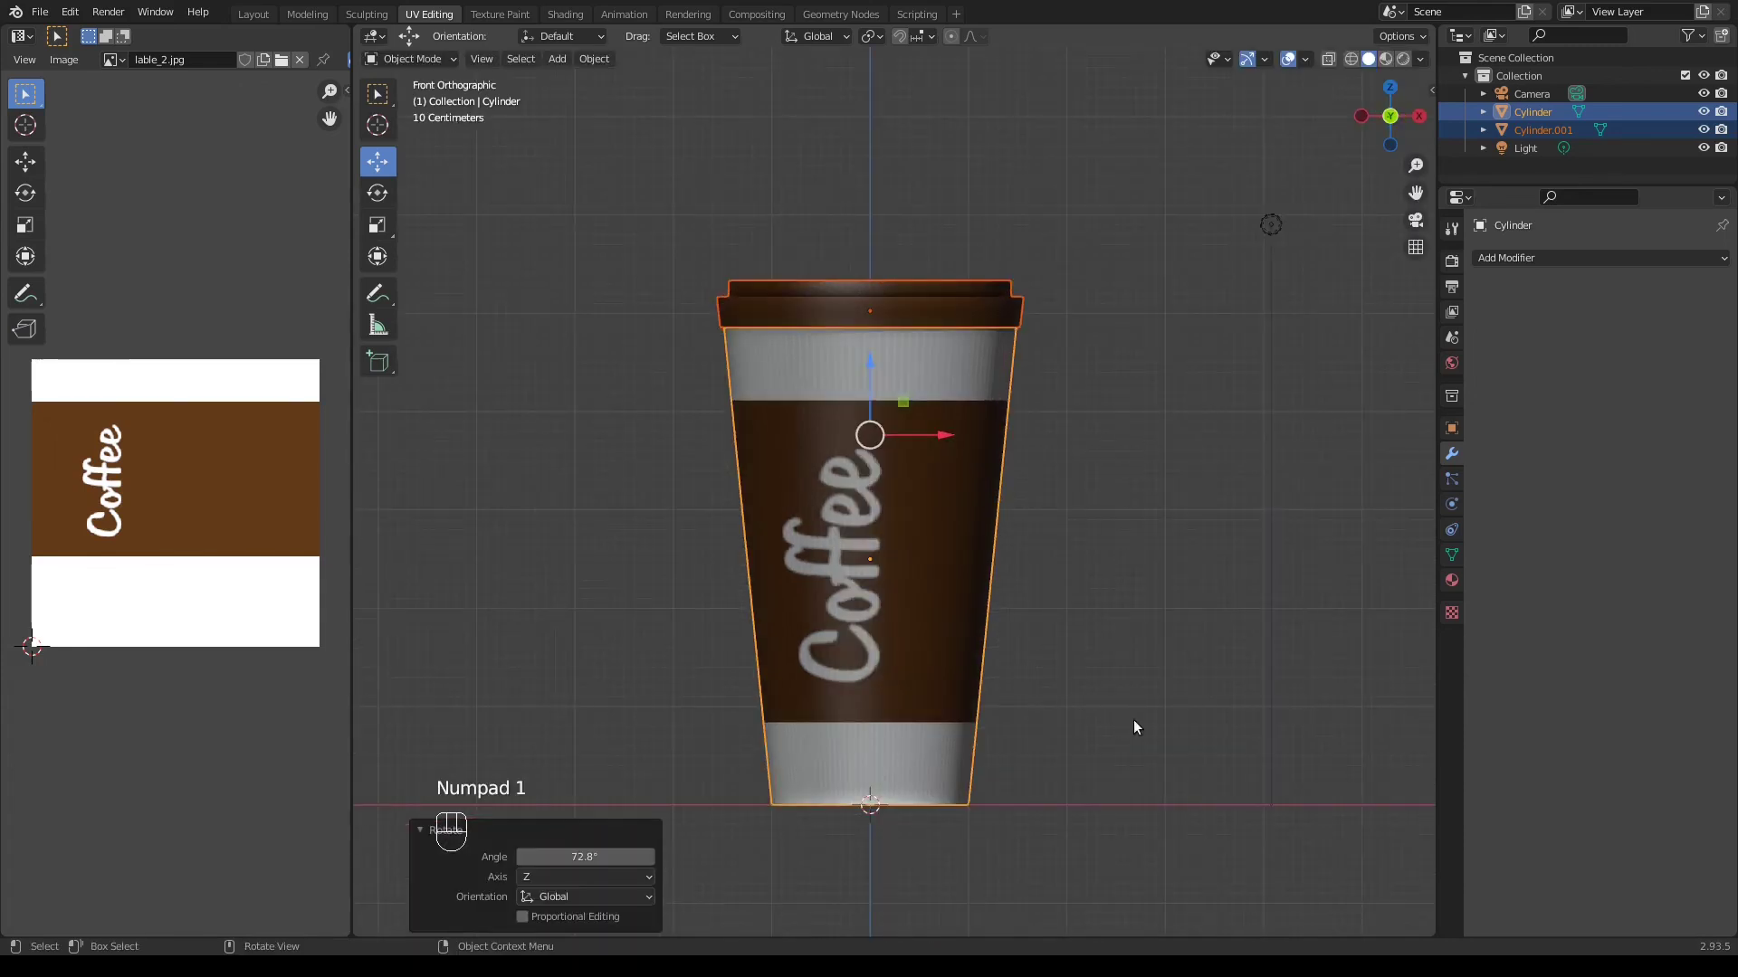
pyautogui.press('r')
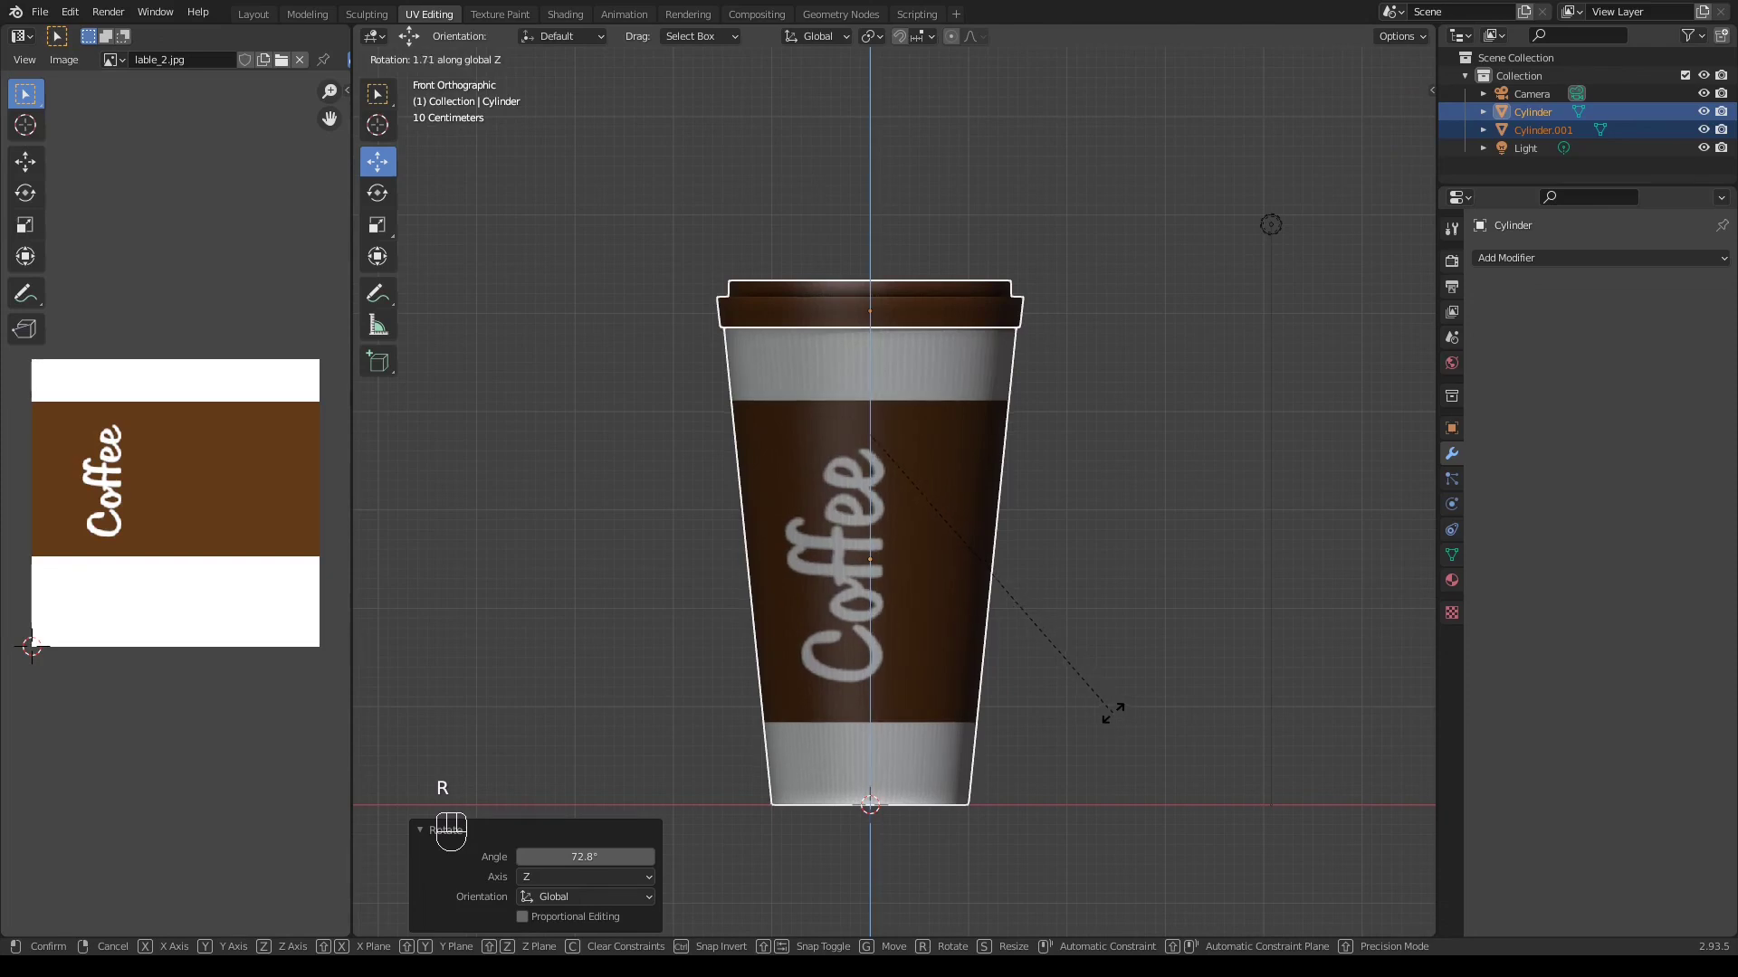
pyautogui.click(1003, 653)
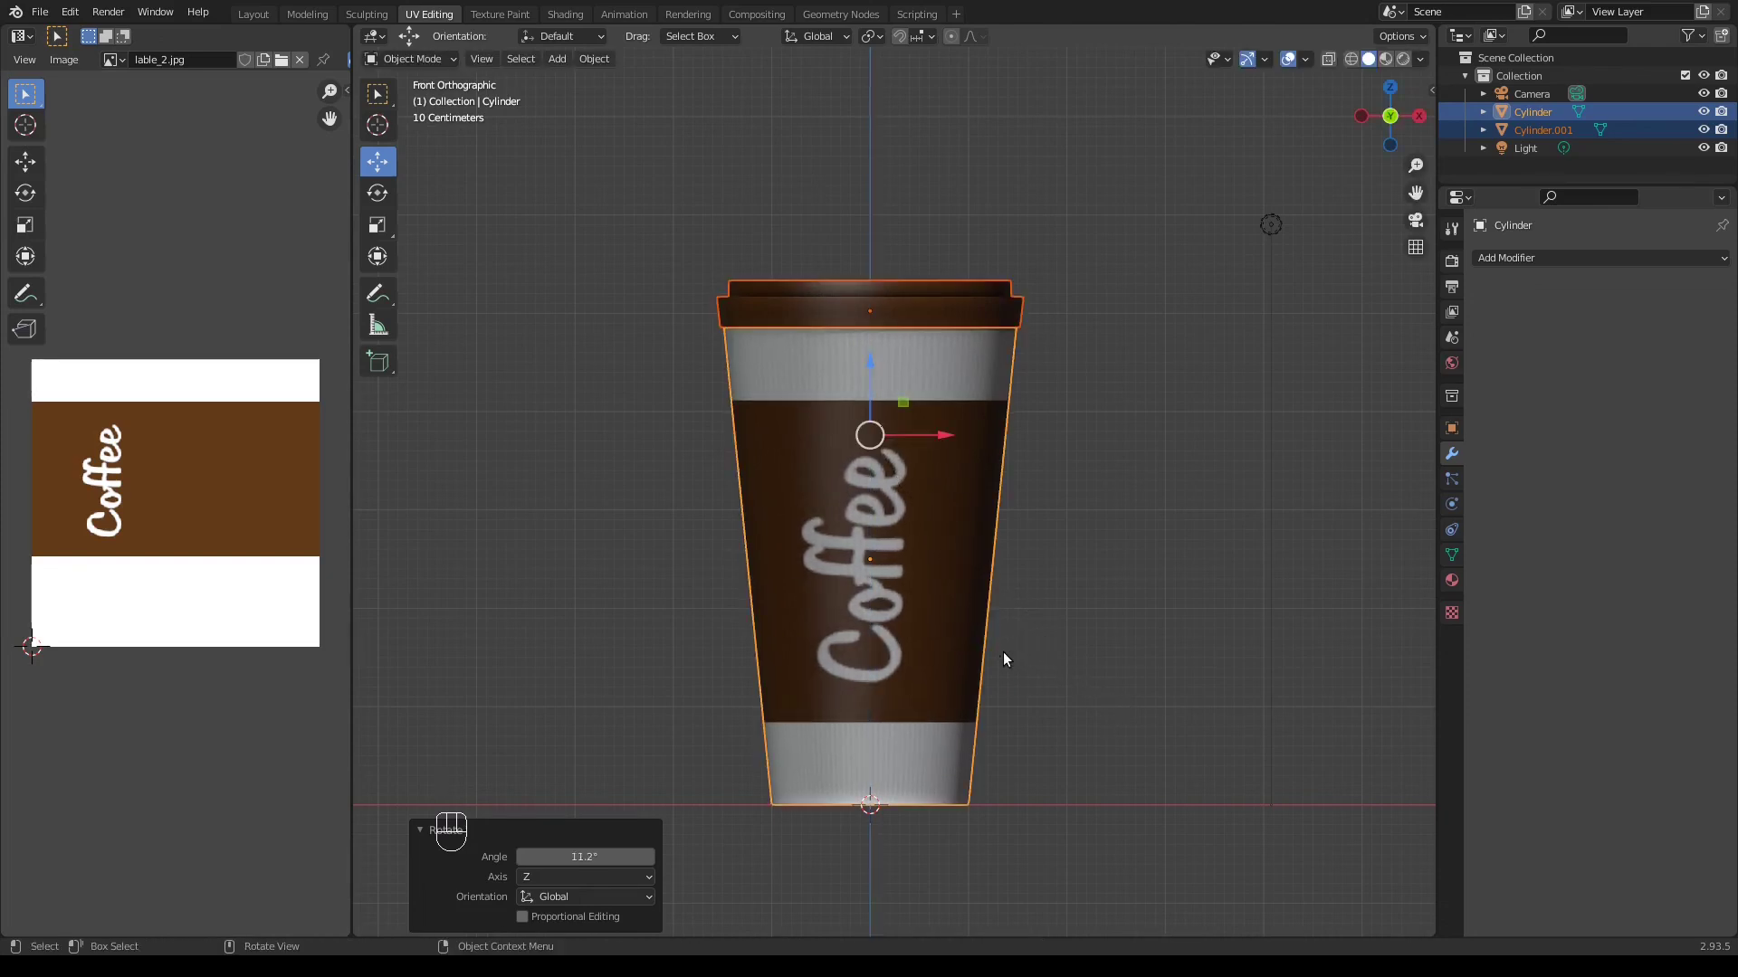